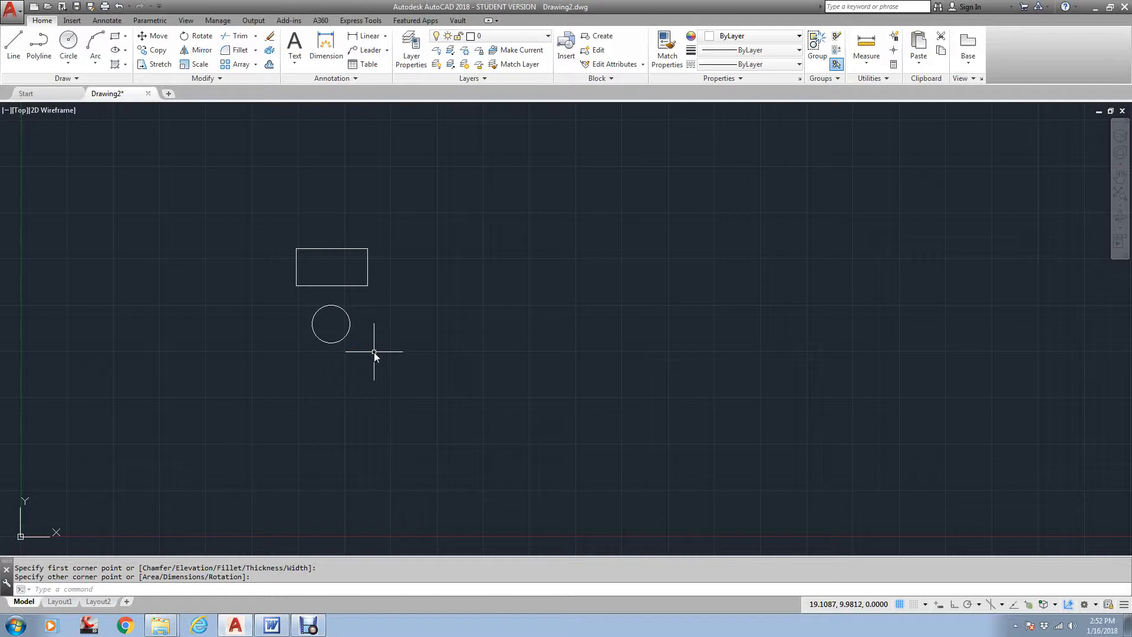
# Add the multiline text "texas" inside the rectangle
pyautogui.scroll(2, 332, 289)
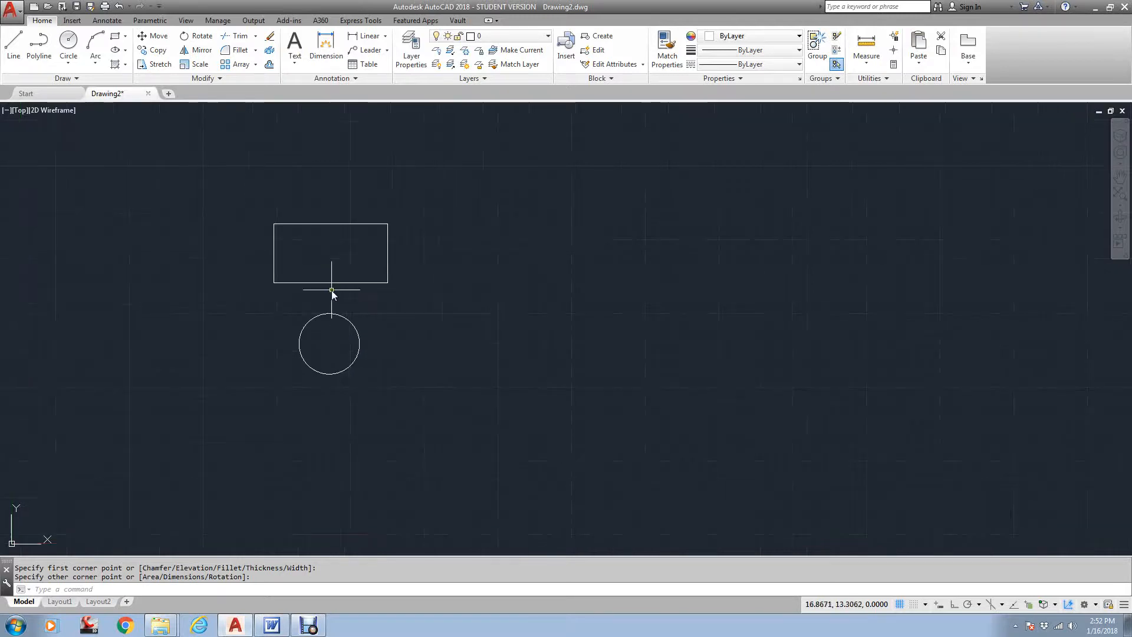
pyautogui.write('mtext')
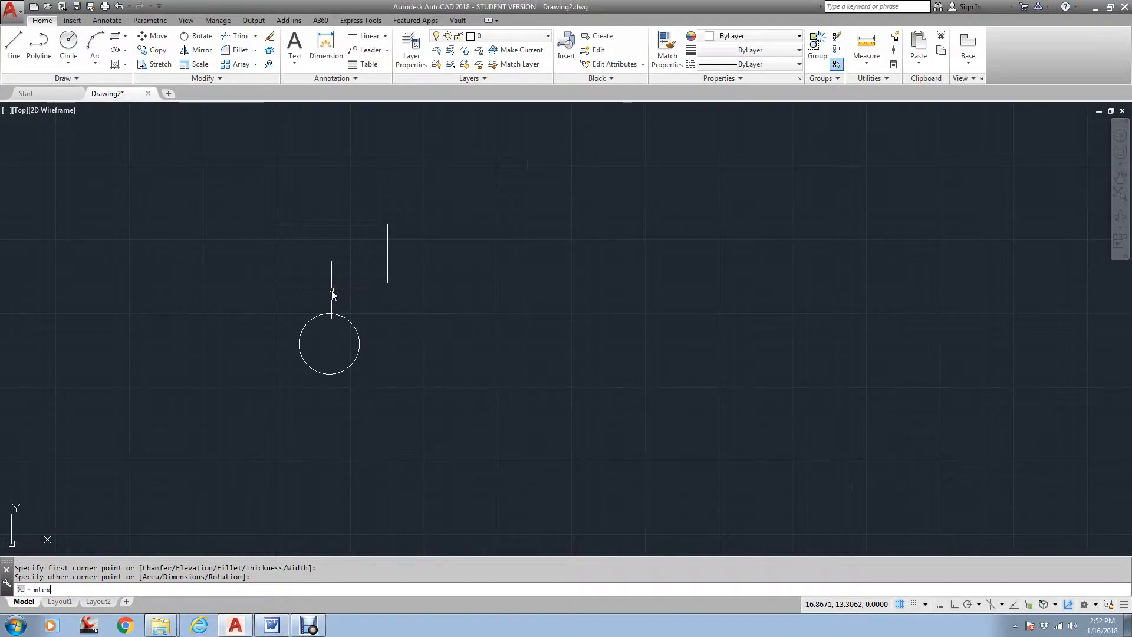
pyautogui.press('Return')
pyautogui.click(310, 240)
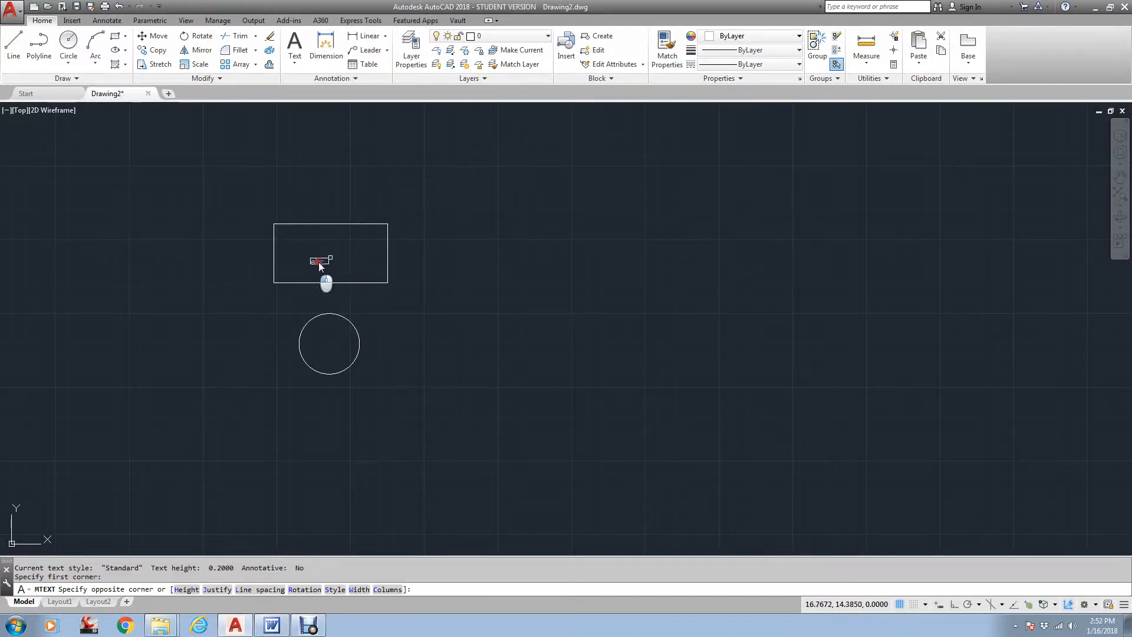
pyautogui.click(357, 251)
pyautogui.write('texas')
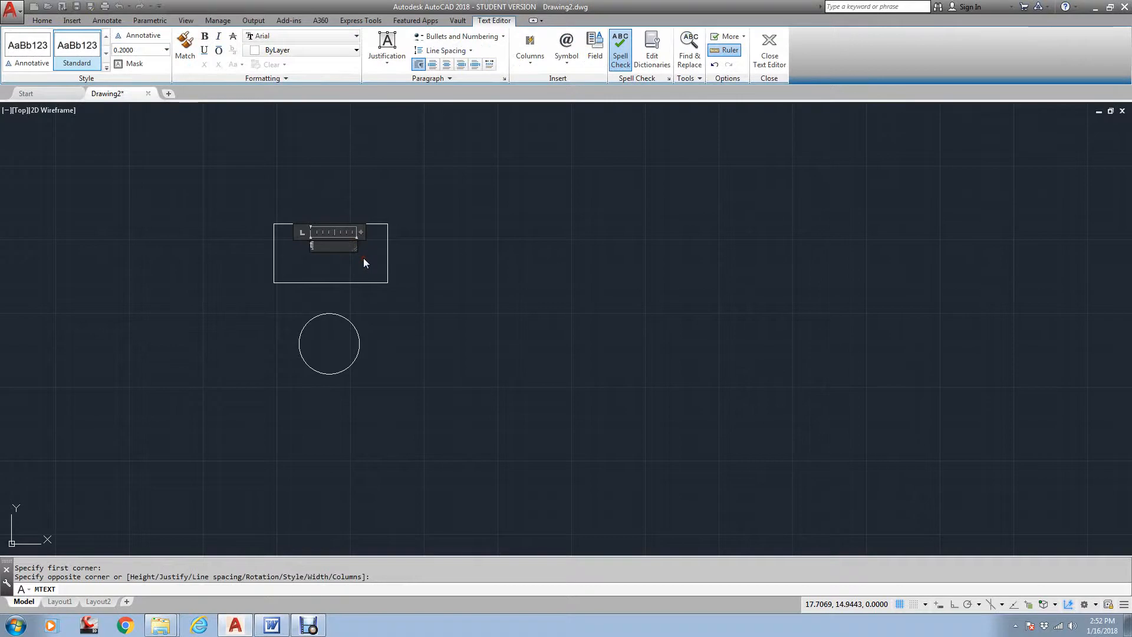
pyautogui.click(437, 274)
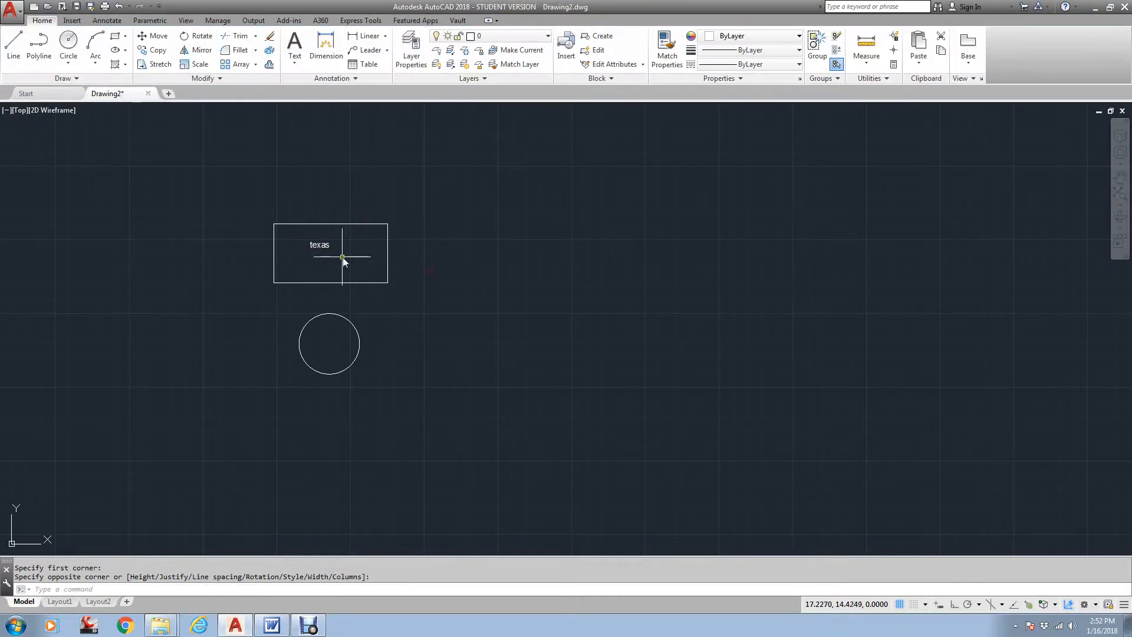
# Start a block definition named "texas" and pick its base point inside the rectangle beside the text
pyautogui.scroll(2, 323, 244)
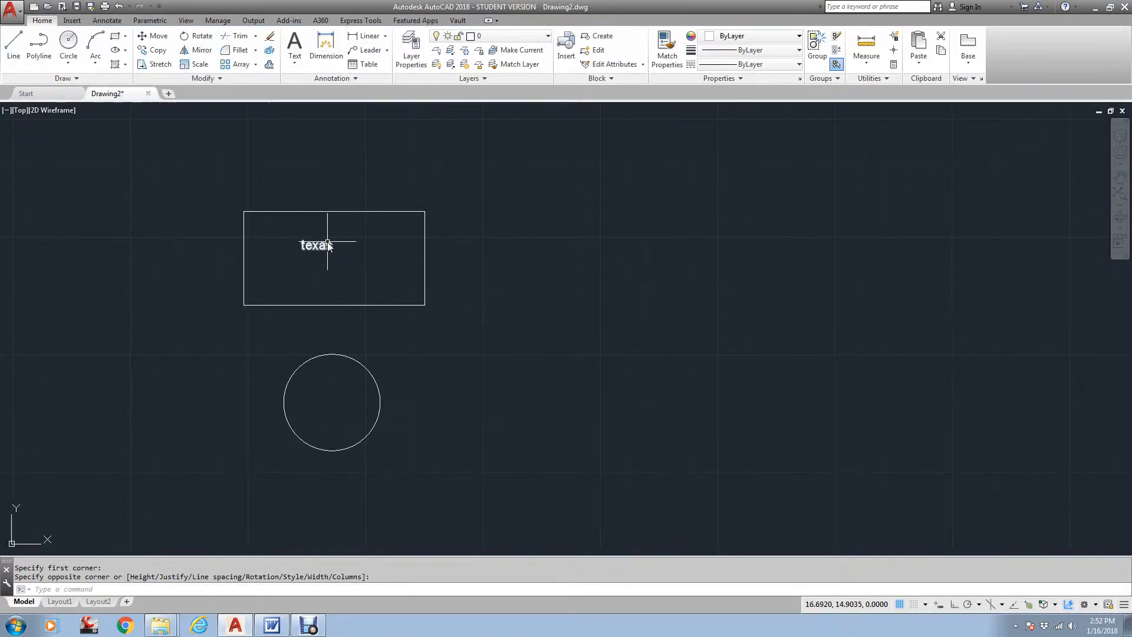
pyautogui.click(71, 21)
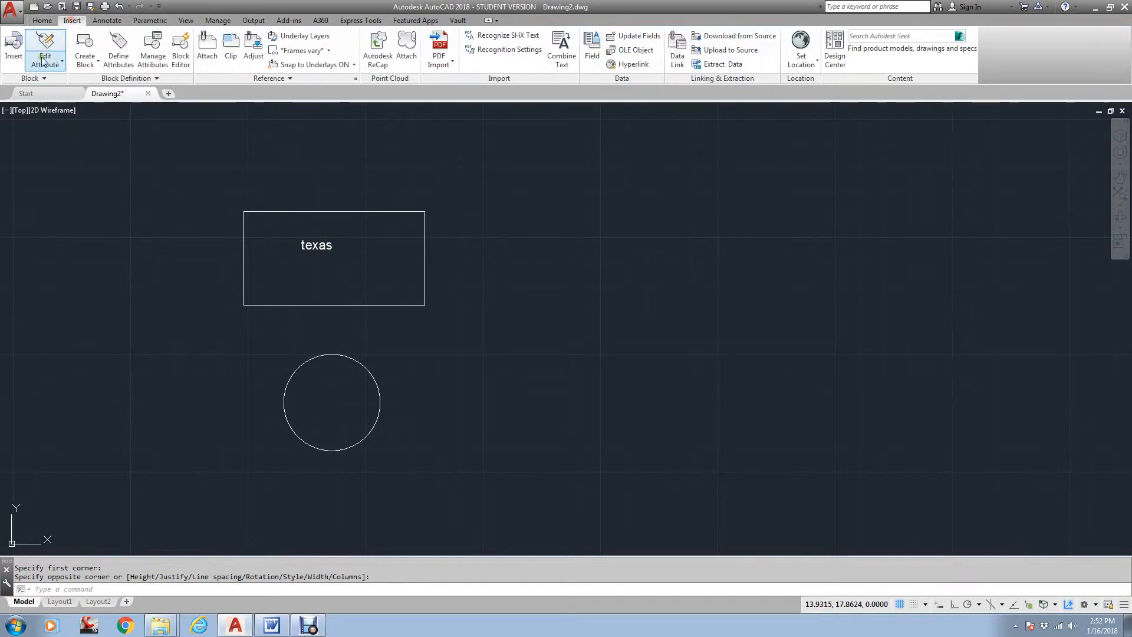
pyautogui.click(92, 62)
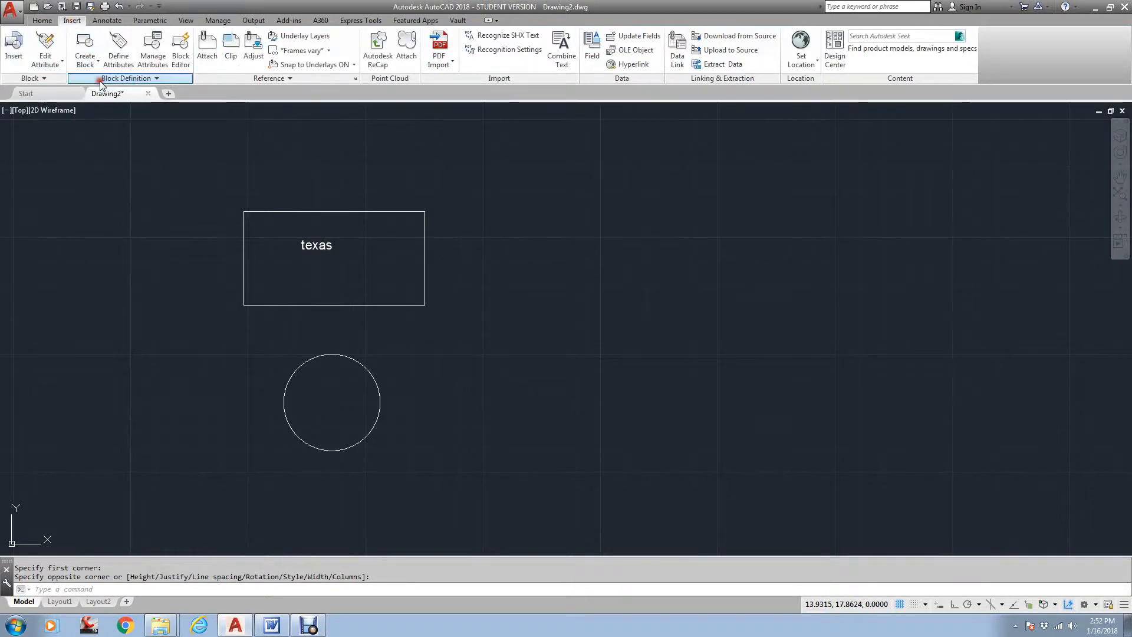
pyautogui.click(112, 101)
pyautogui.click(557, 227)
pyautogui.write('texas')
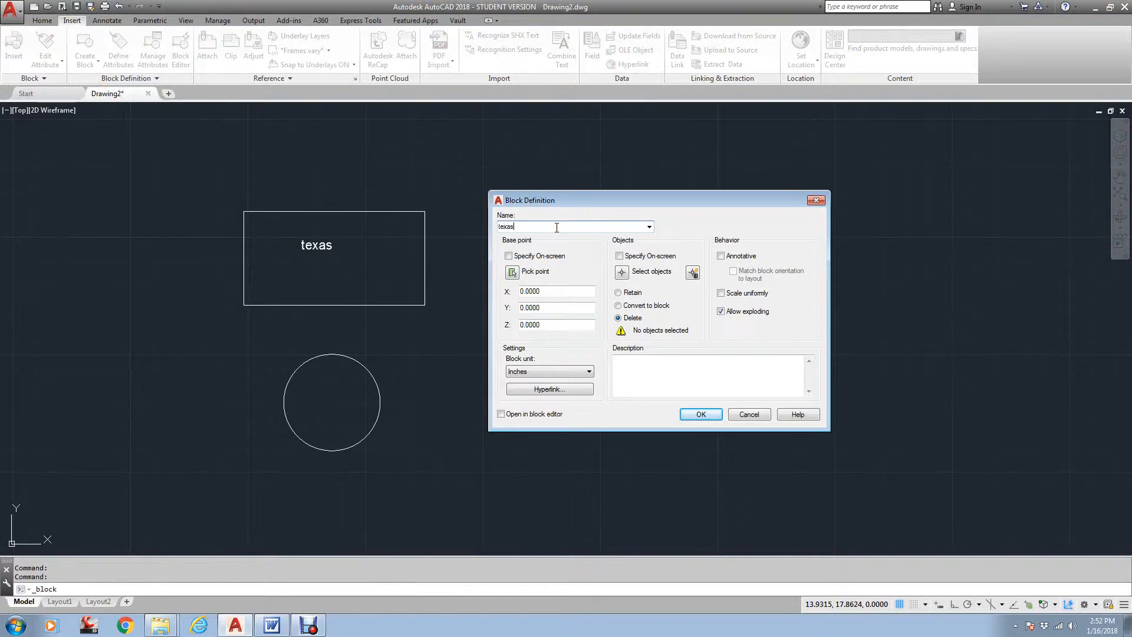
pyautogui.click(513, 272)
pyautogui.scroll(2, 367, 265)
pyautogui.click(366, 266)
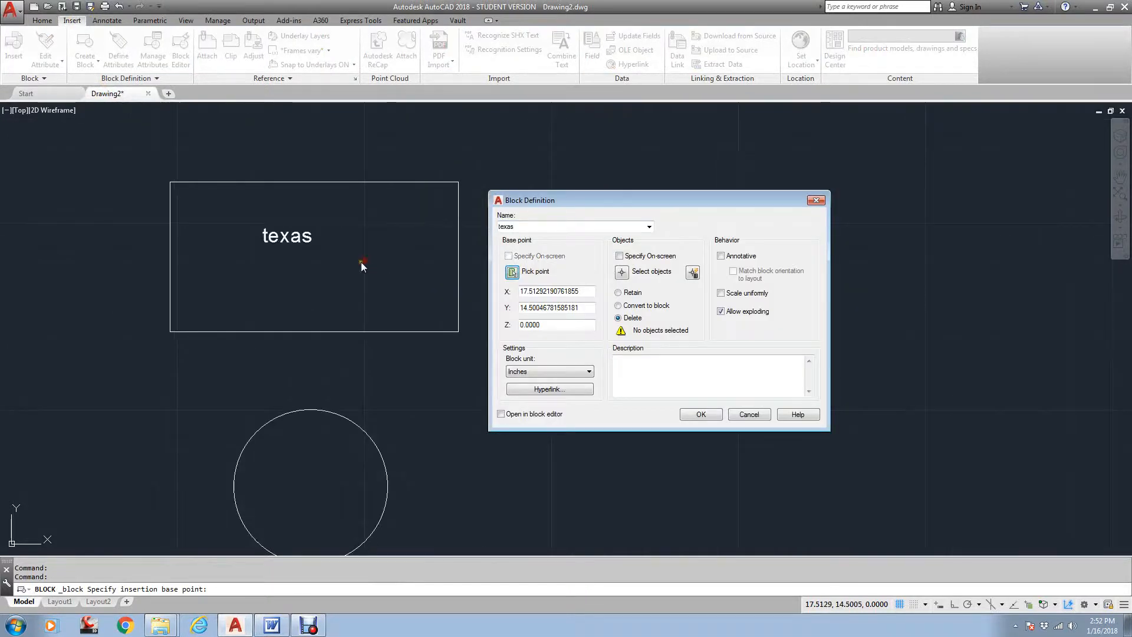
# Use the rectangle and its text as the block's objects, retain the originals, and create the block
pyautogui.click(621, 273)
pyautogui.click(505, 164)
pyautogui.click(233, 326)
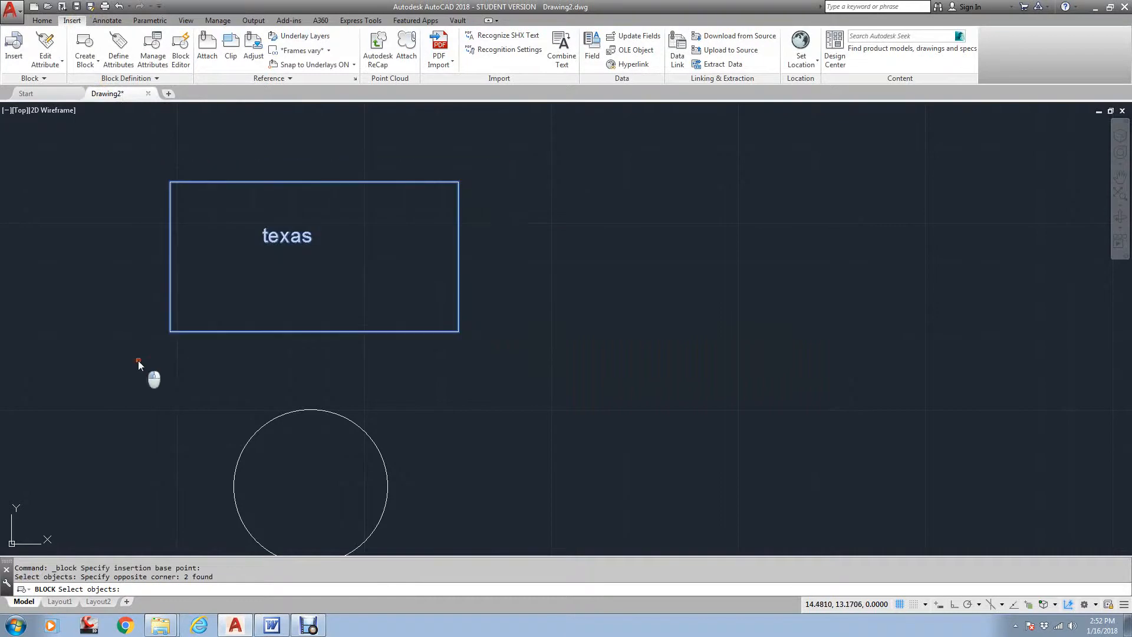
pyautogui.press('Return')
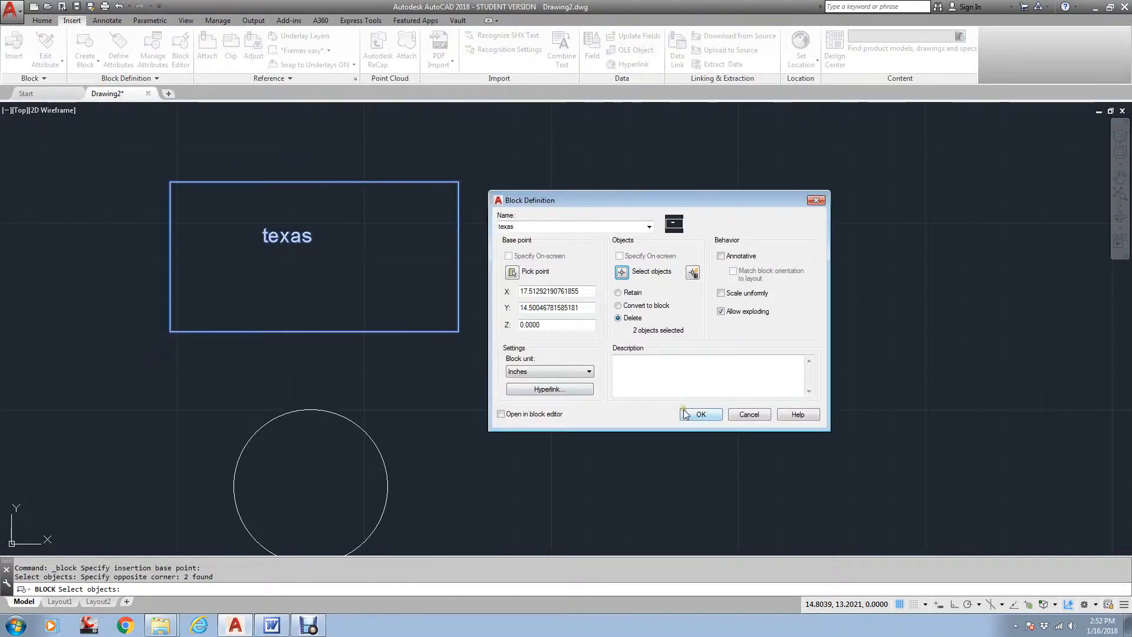
pyautogui.click(618, 293)
pyautogui.click(701, 414)
# Insert two instances of the "texas" block in the empty area beside the original rectangle
pyautogui.scroll(-5, 581, 349)
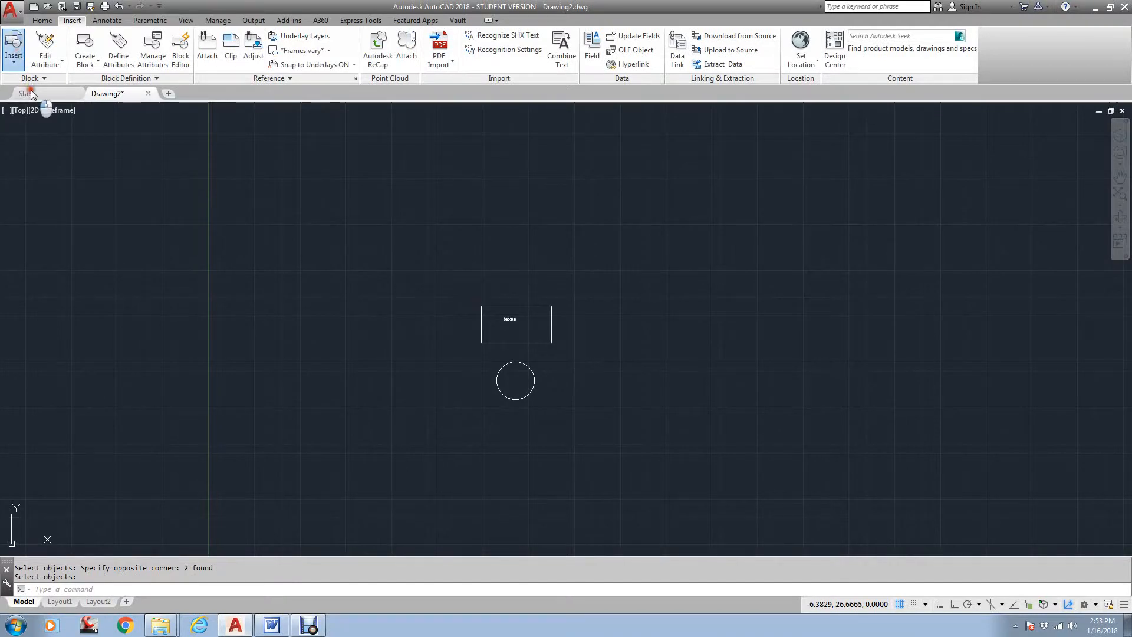
pyautogui.click(43, 103)
pyautogui.click(685, 301)
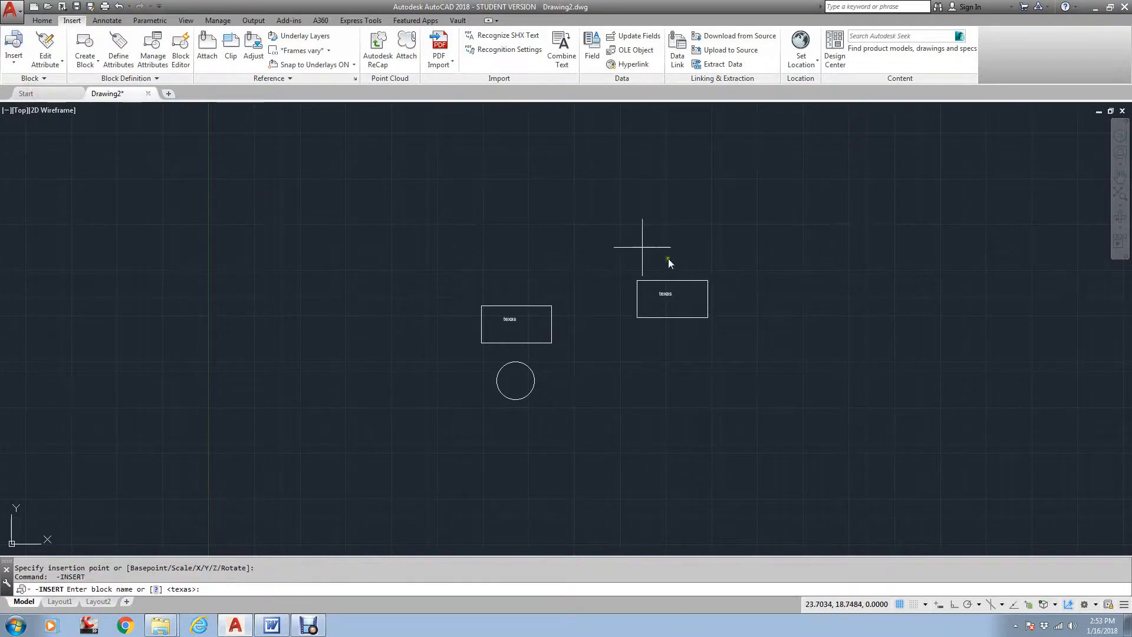
pyautogui.click(14, 53)
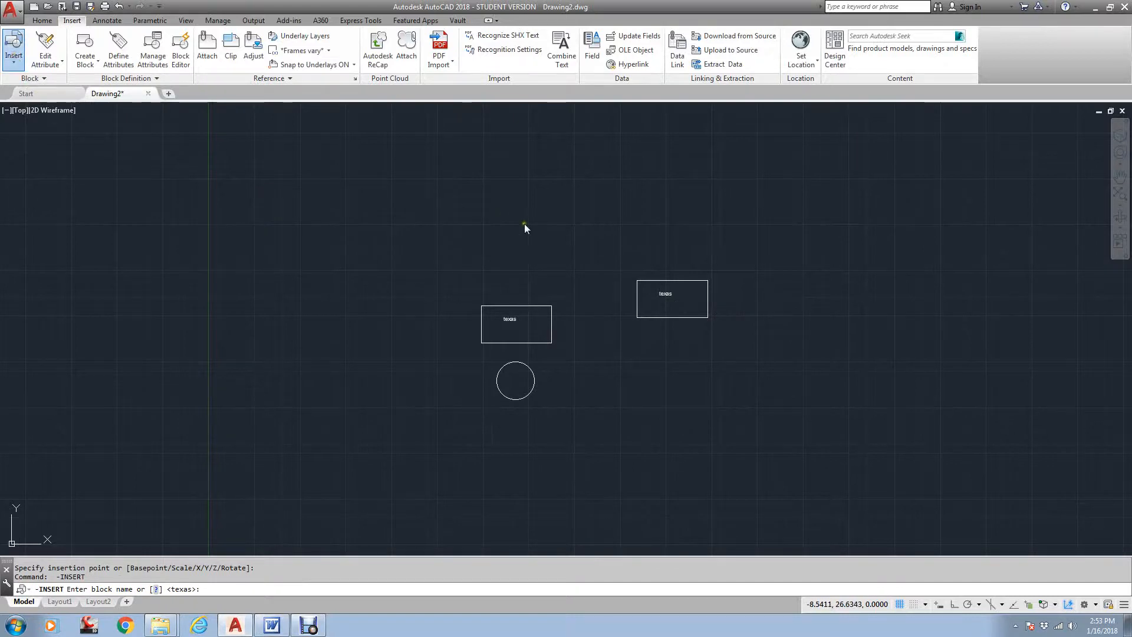
pyautogui.click(38, 119)
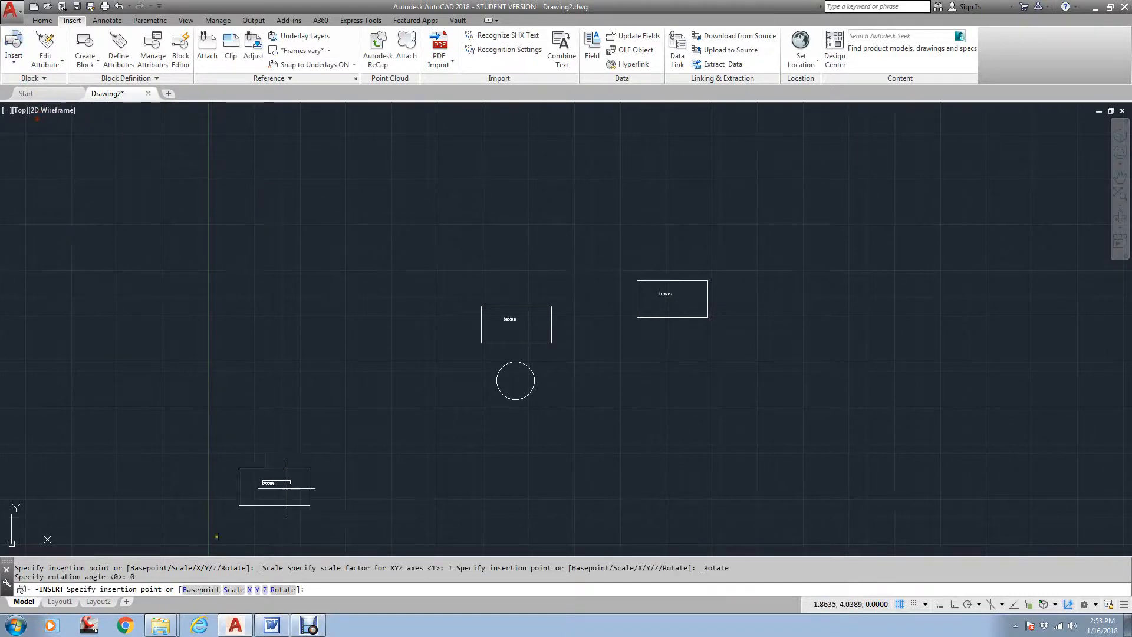
pyautogui.click(788, 278)
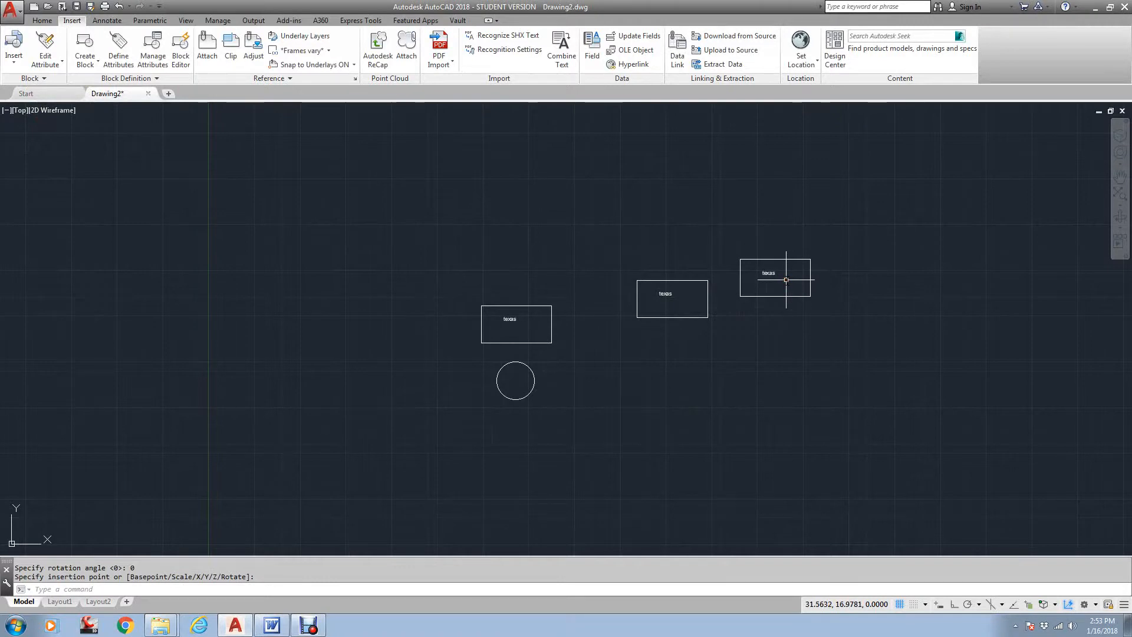
# Erase the two inserted "texas" blocks, keeping the original rectangle and circle
pyautogui.scroll(4, 760, 268)
pyautogui.moveTo(546, 326); pyautogui.dragTo(679, 331, button='middle')
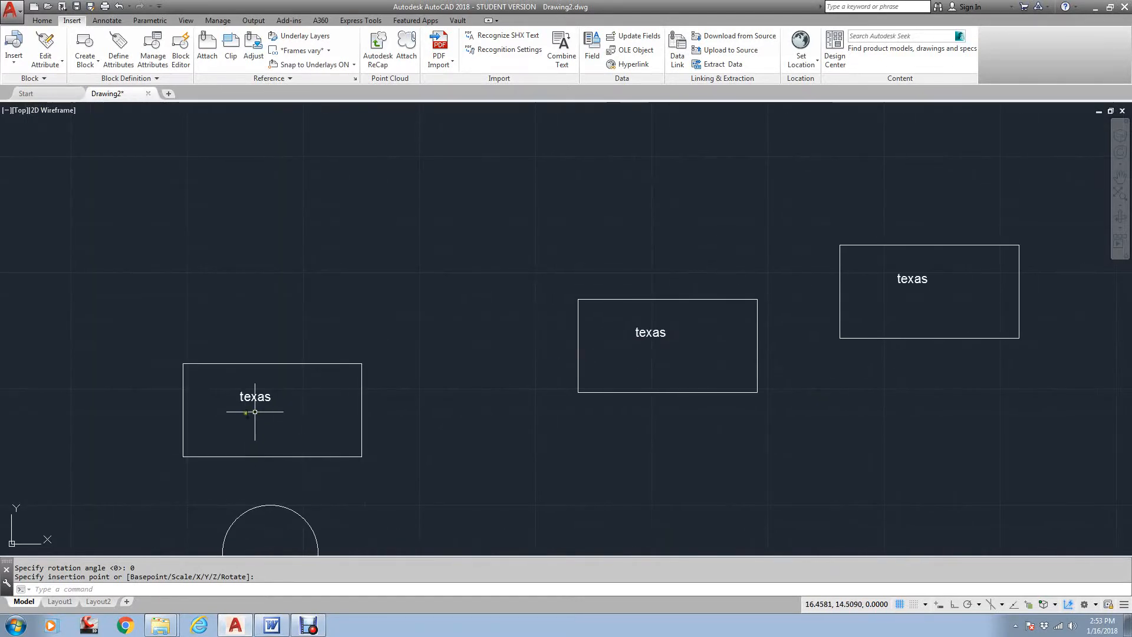
pyautogui.scroll(-2, 336, 366)
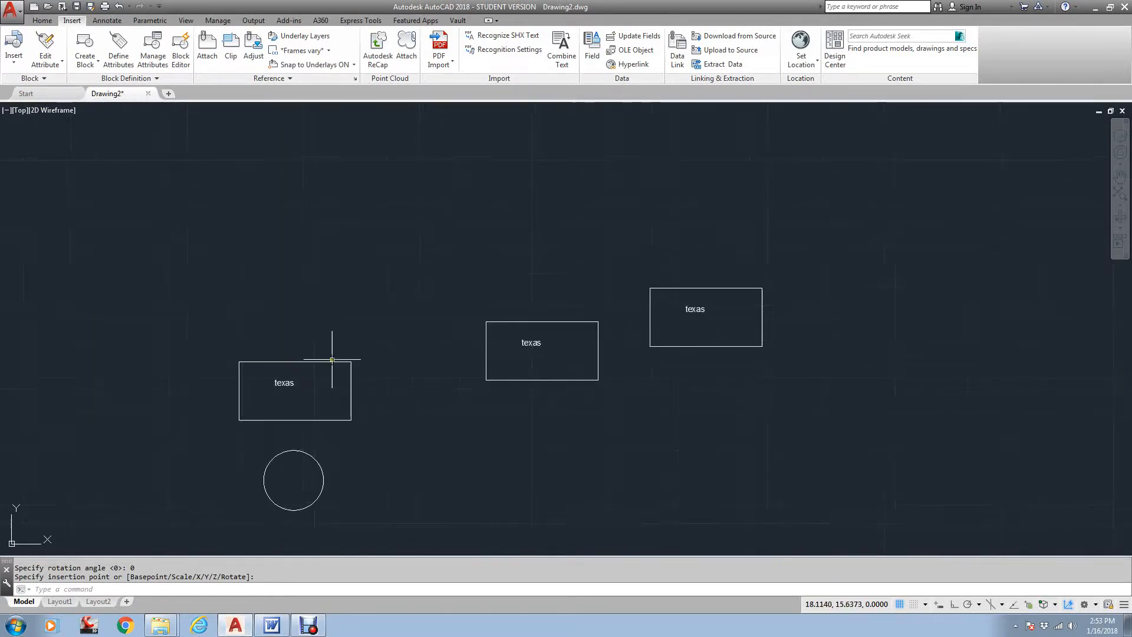
pyautogui.write('e')
pyautogui.press('Return')
pyautogui.click(714, 427)
pyautogui.click(529, 267)
pyautogui.rightClick(528, 263)
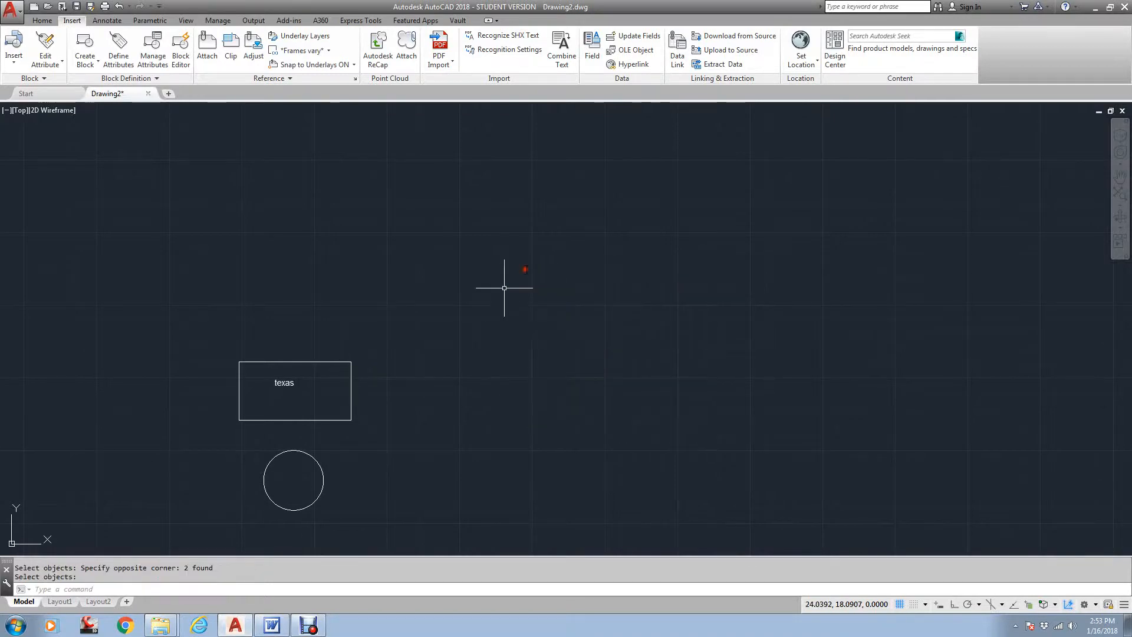
# Copy the rectangle without its text horizontally to the right of the original, with Ortho on
pyautogui.moveTo(339, 346); pyautogui.dragTo(429, 228, button='middle')
pyautogui.write('co')
pyautogui.press('Return')
pyautogui.click(457, 311)
pyautogui.click(397, 235)
pyautogui.rightClick(461, 263)
pyautogui.click(462, 263)
pyautogui.press('F8')
pyautogui.click(612, 268)
pyautogui.press('Return')
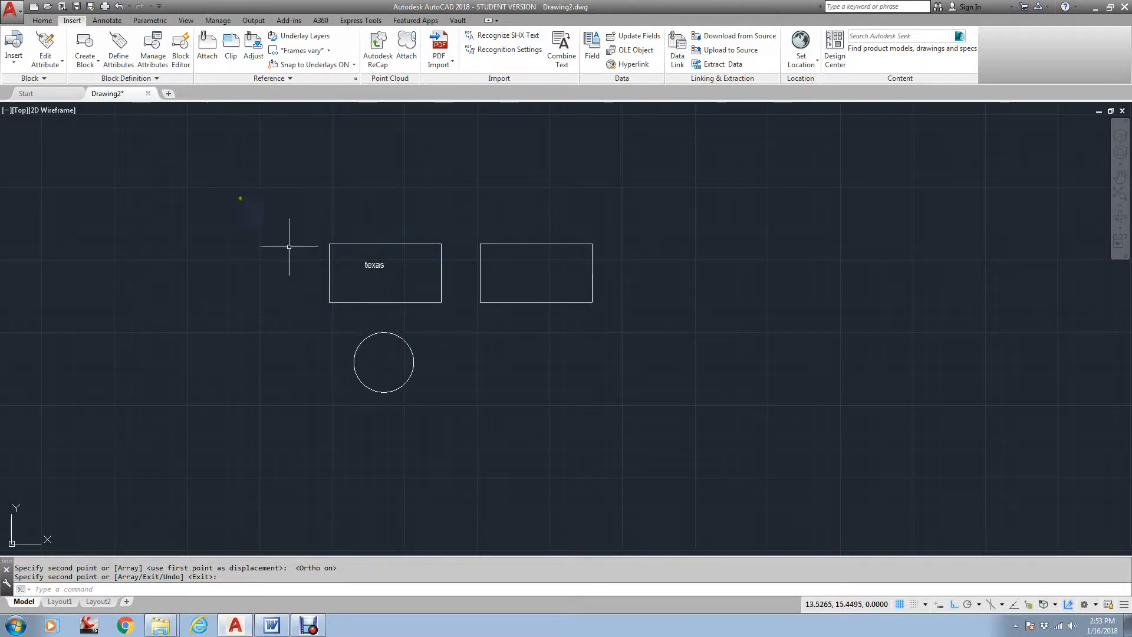
# Start an attribute definition with the tag "tag", the prompt "prompt" and the default value "default"
pyautogui.click(121, 64)
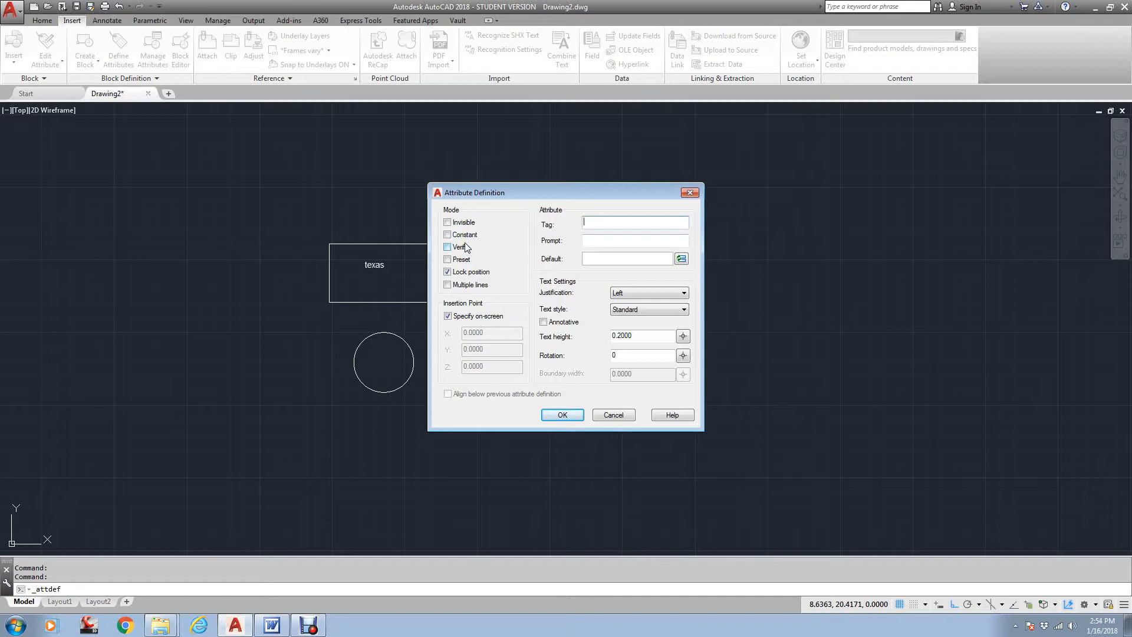
pyautogui.click(602, 222)
pyautogui.click(604, 223)
pyautogui.press('Tab')
pyautogui.write('prompt')
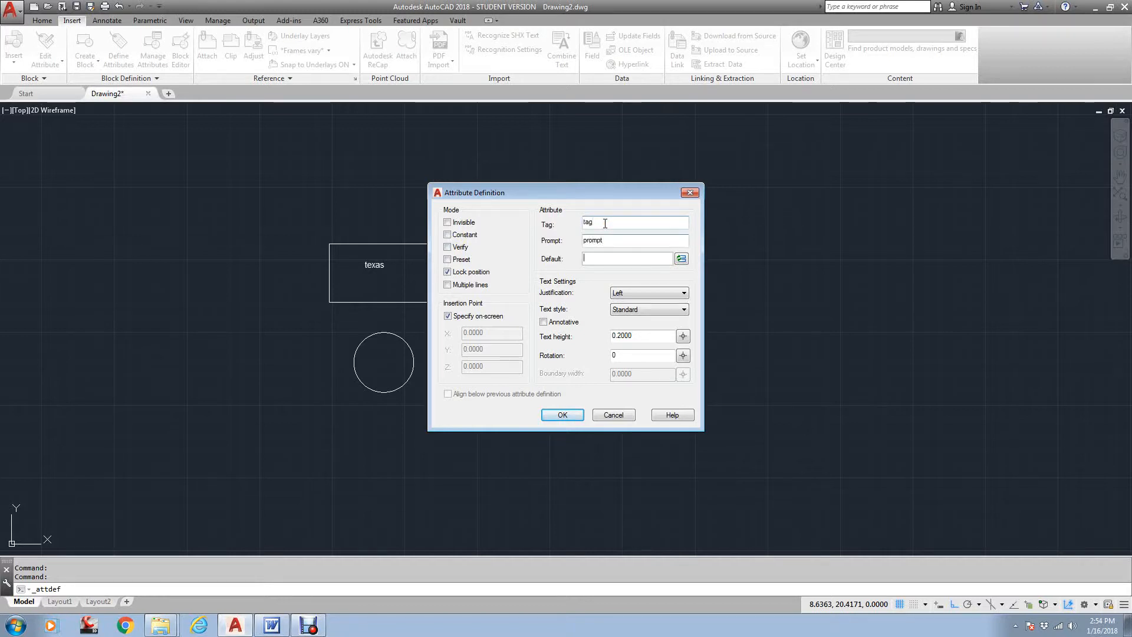
pyautogui.press('Tab')
pyautogui.write('defaul')
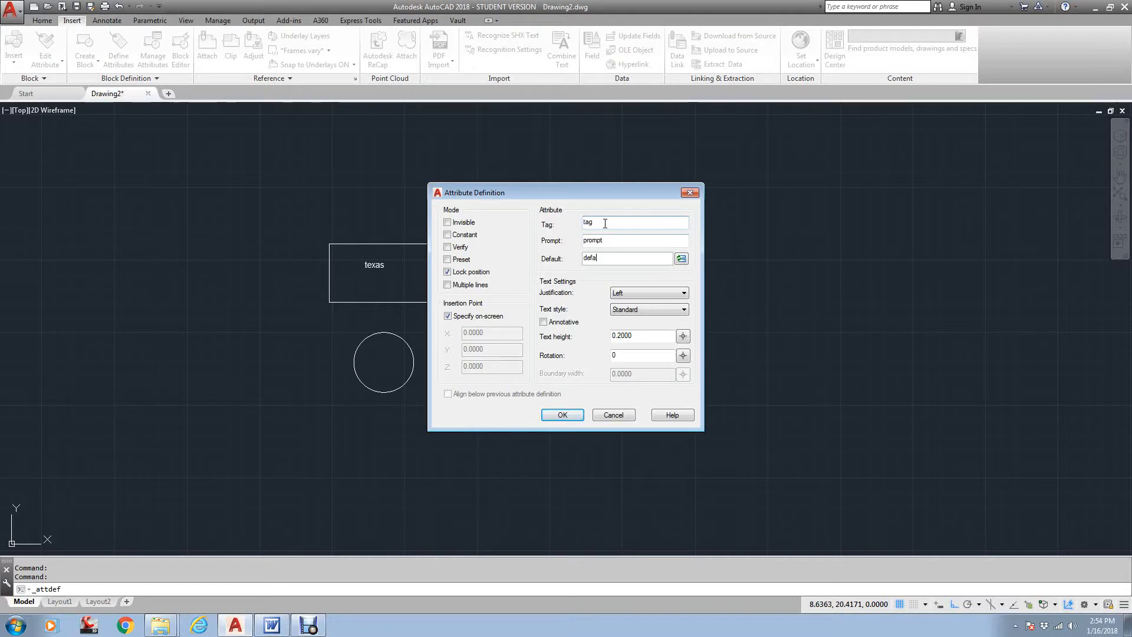
# Set the attribute's text justification to Middle center
pyautogui.click(621, 295)
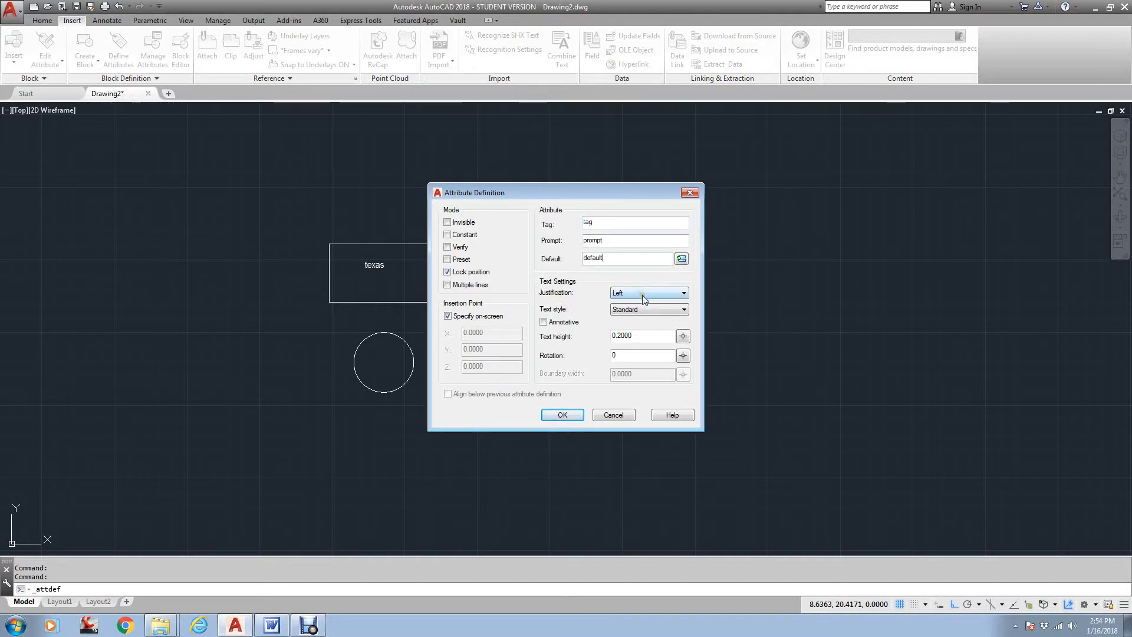
pyautogui.click(646, 293)
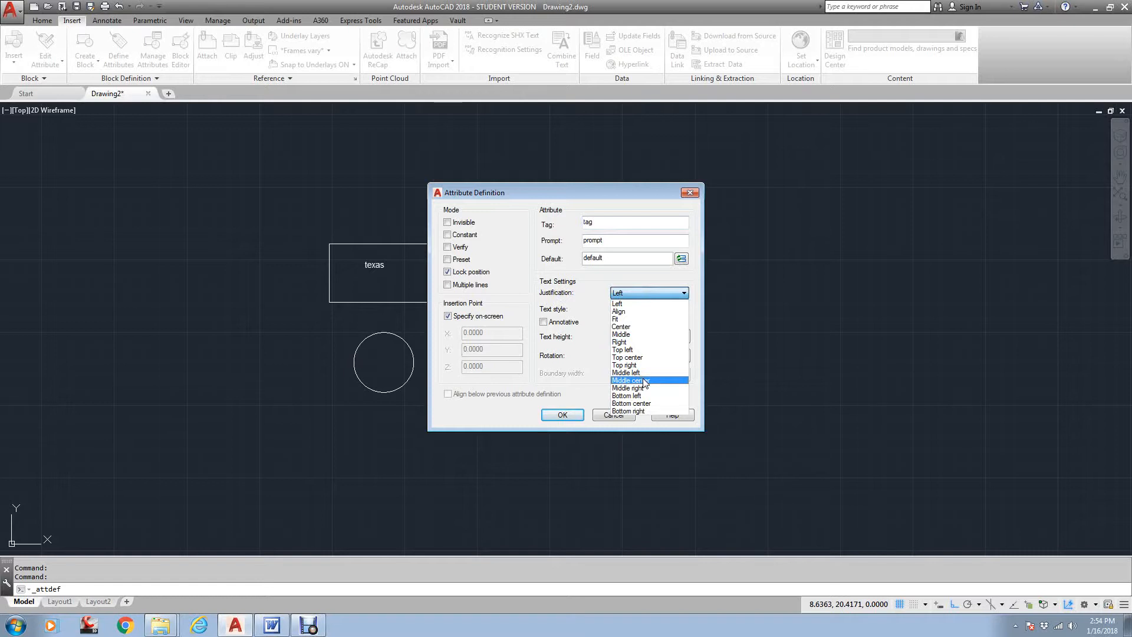
pyautogui.click(644, 381)
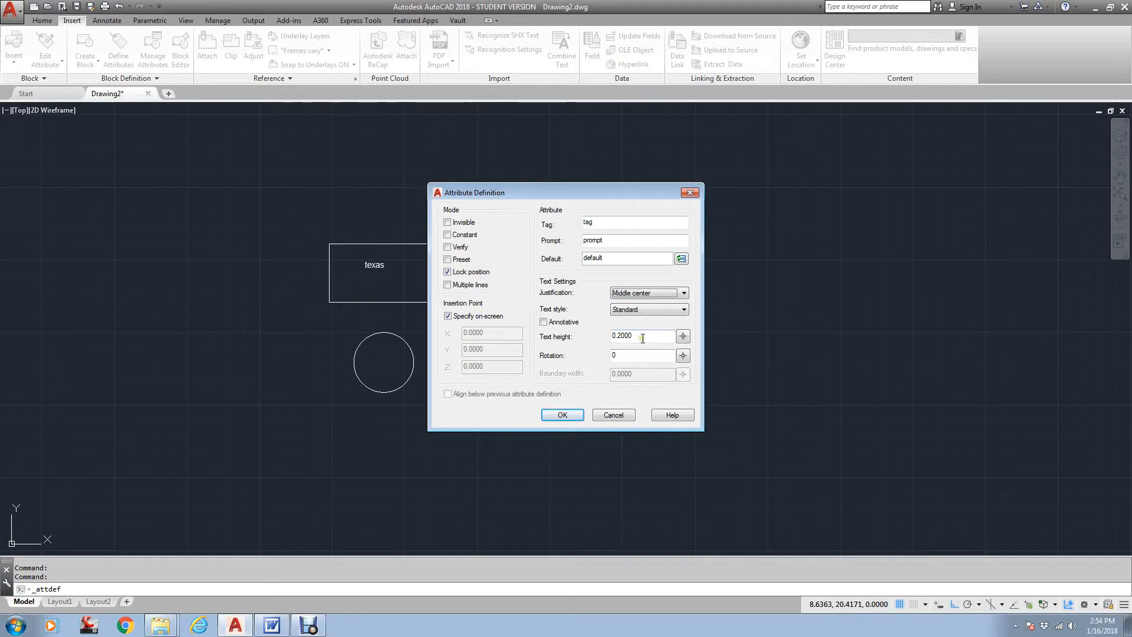
# Place the attribute on the lower-right corner of the empty rectangle using the endpoint snap
pyautogui.click(572, 414)
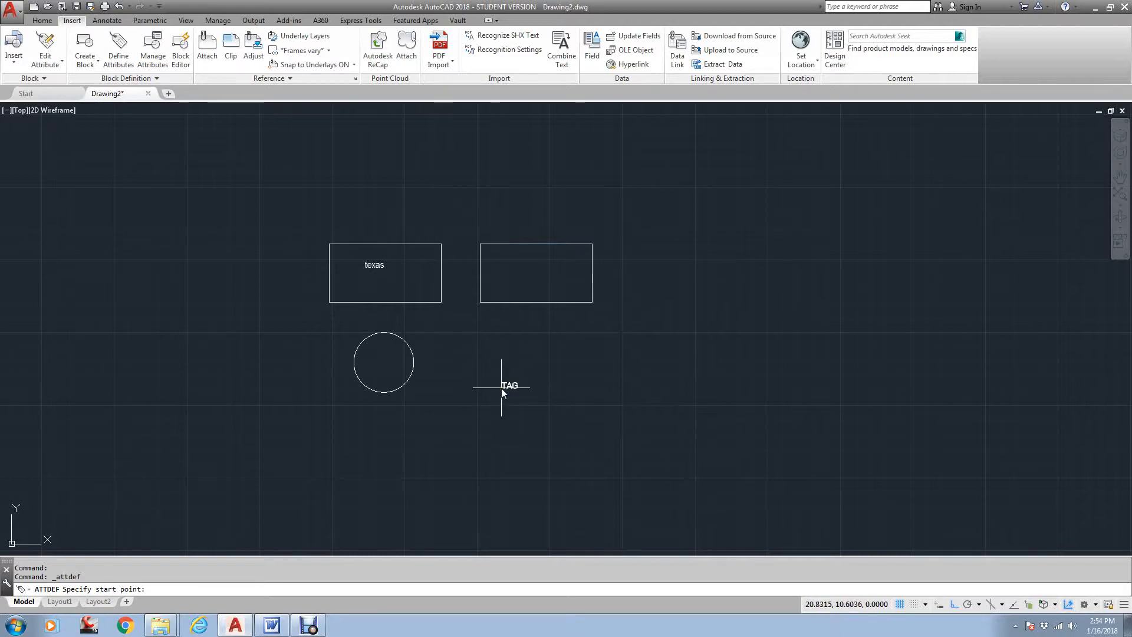
pyautogui.scroll(3, 517, 383)
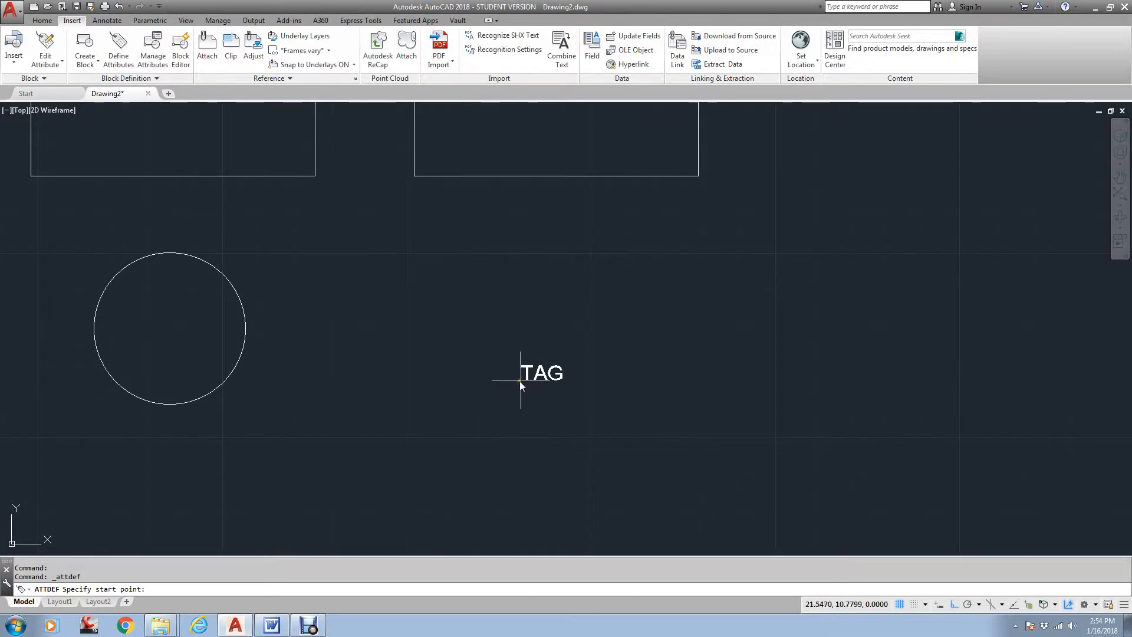
pyautogui.moveTo(437, 365)
pyautogui.mouseDown(button='middle')
pyautogui.moveTo(596, 343)
pyautogui.moveTo(554, 342)
pyautogui.mouseUp(button='middle')
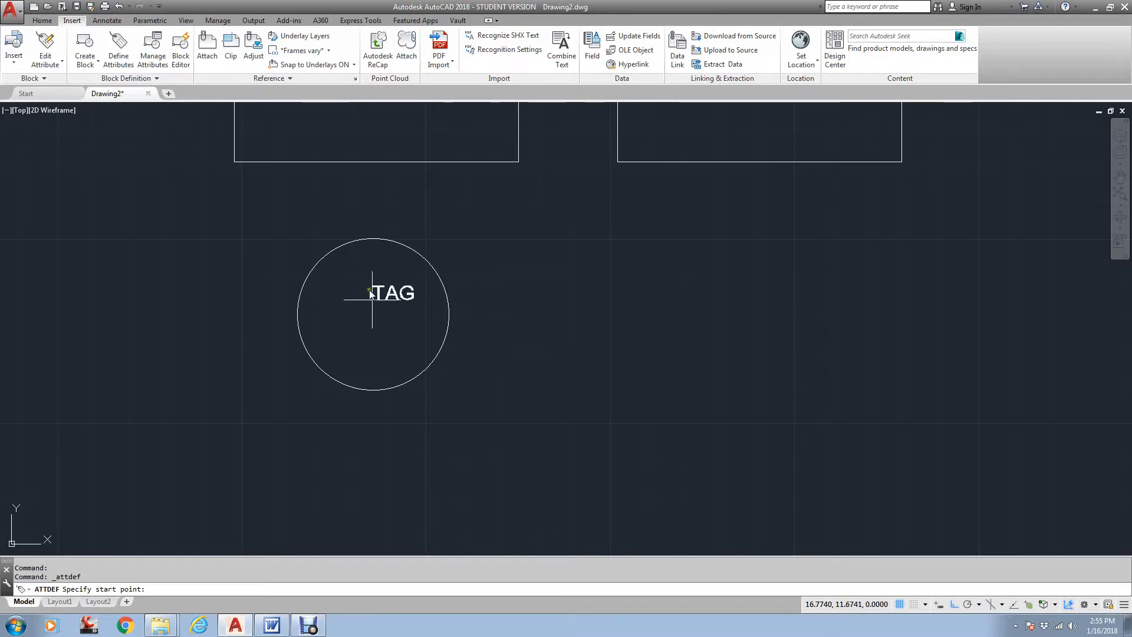
pyautogui.moveTo(500, 241); pyautogui.dragTo(329, 403, button='middle')
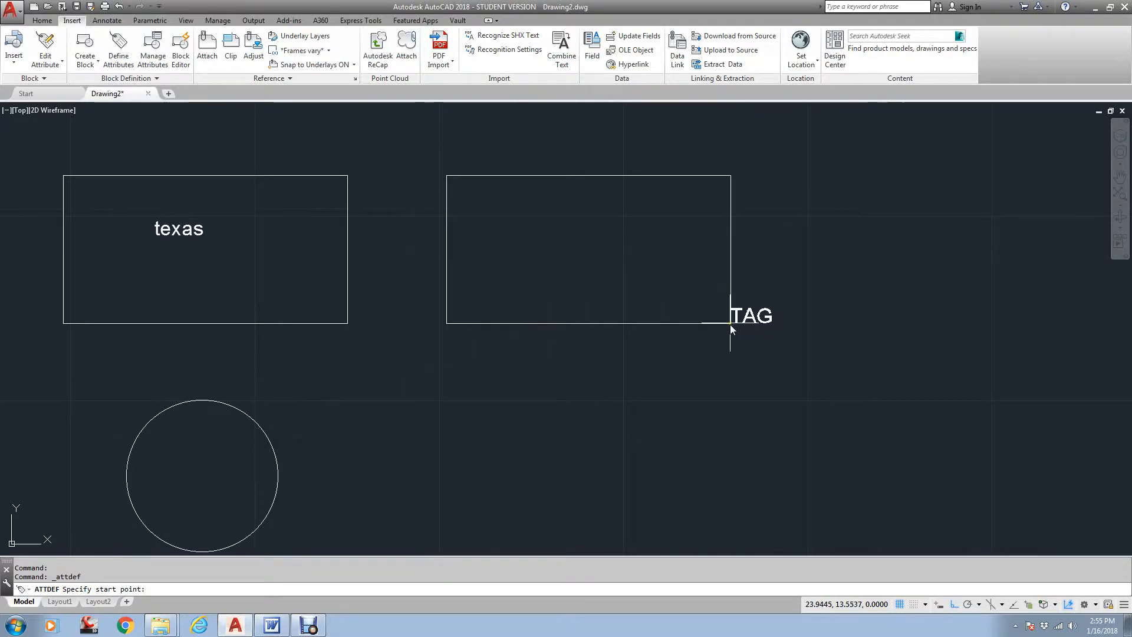
pyautogui.write('end')
pyautogui.press('Return')
pyautogui.click(733, 320)
# Erase the attribute tag from the empty rectangle's lower-right corner
pyautogui.scroll(2, 732, 327)
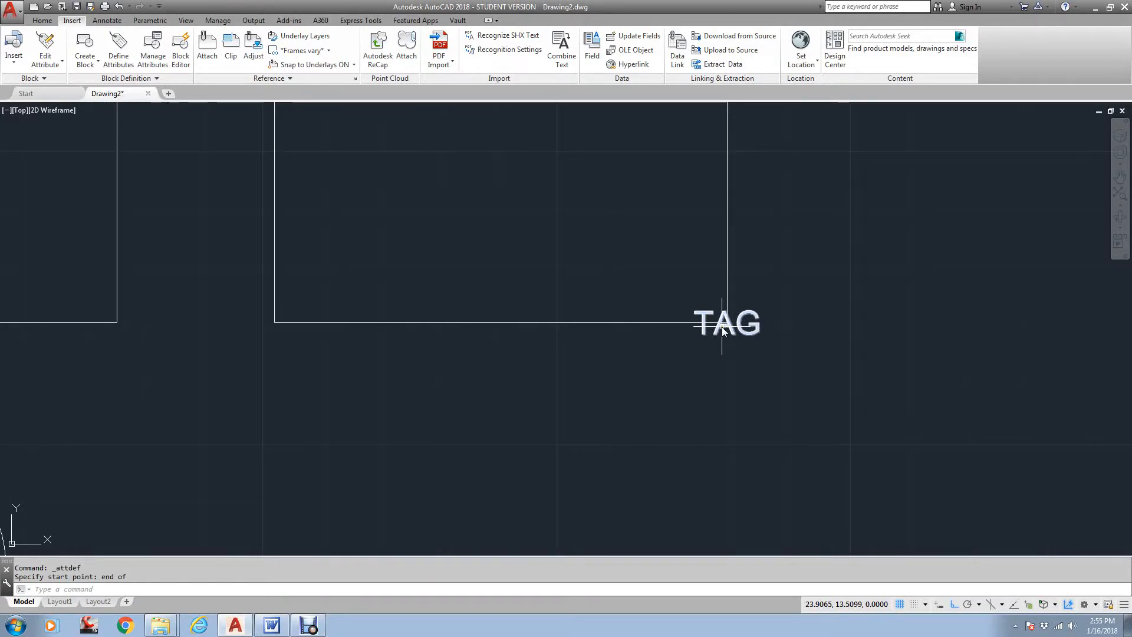
pyautogui.write('u')
pyautogui.press('Return')
pyautogui.click(734, 328)
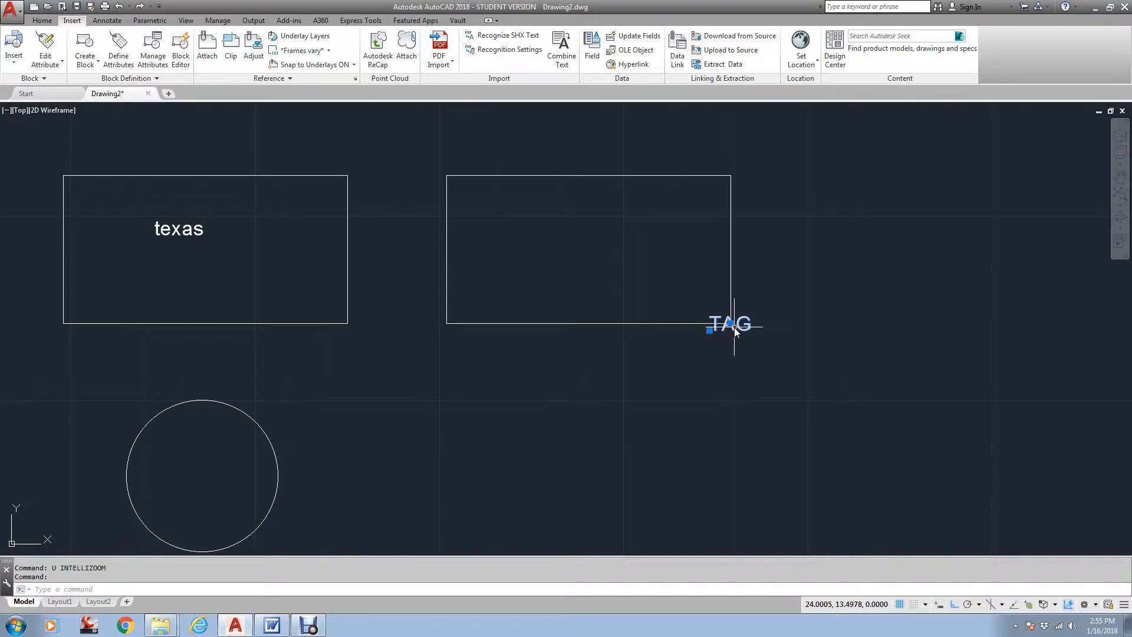
pyautogui.write('e')
pyautogui.press('Return')
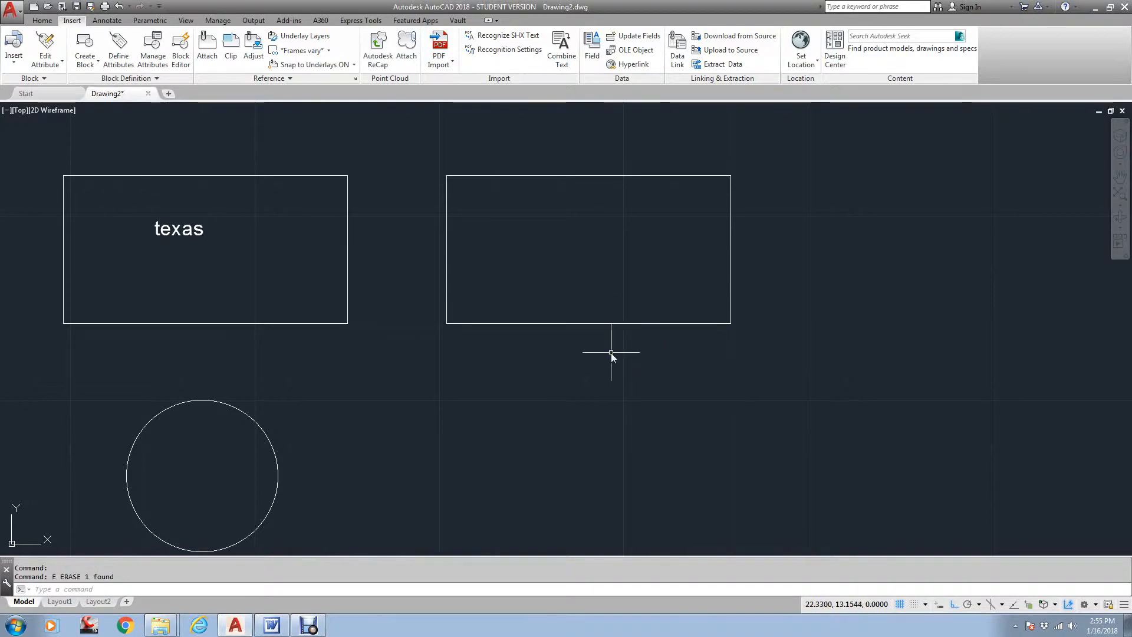
# Start a new attribute definition with the tag "tag", the prompt "prompt" and the default value "default"
pyautogui.click(119, 59)
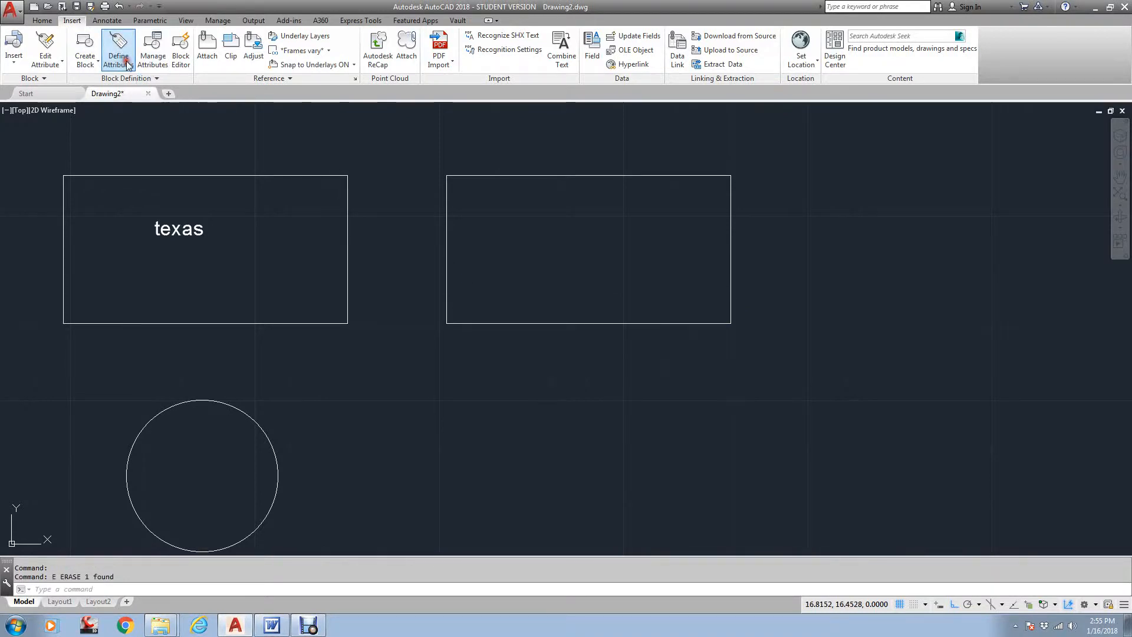
pyautogui.click(614, 225)
pyautogui.write('tag')
pyautogui.press('Tab')
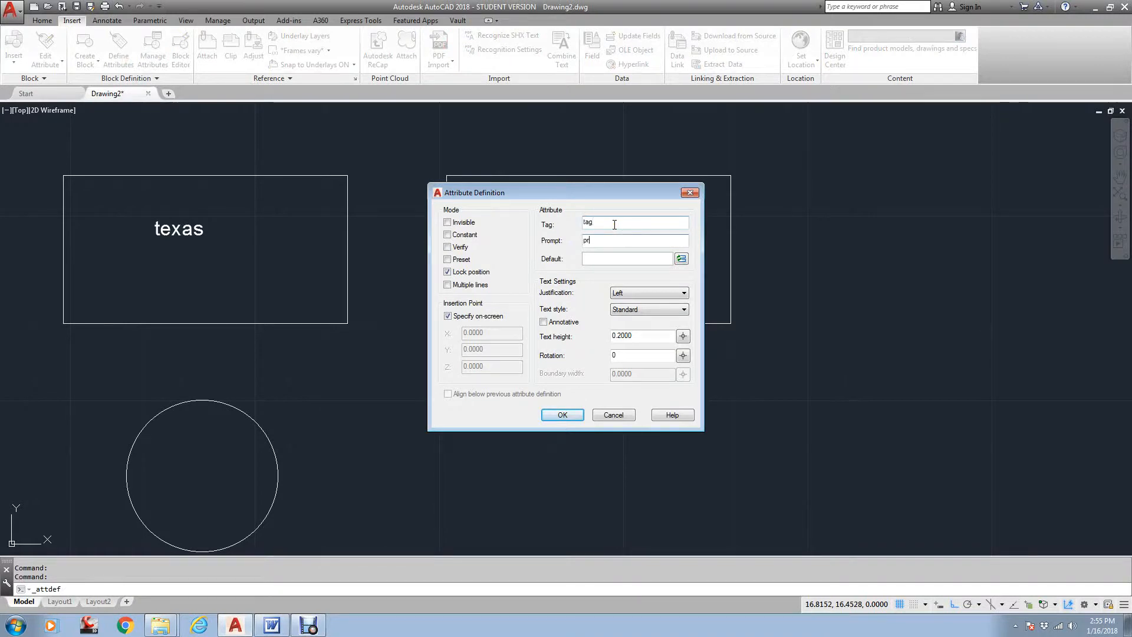
pyautogui.write('pt')
pyautogui.press('Tab')
pyautogui.write('defaul')
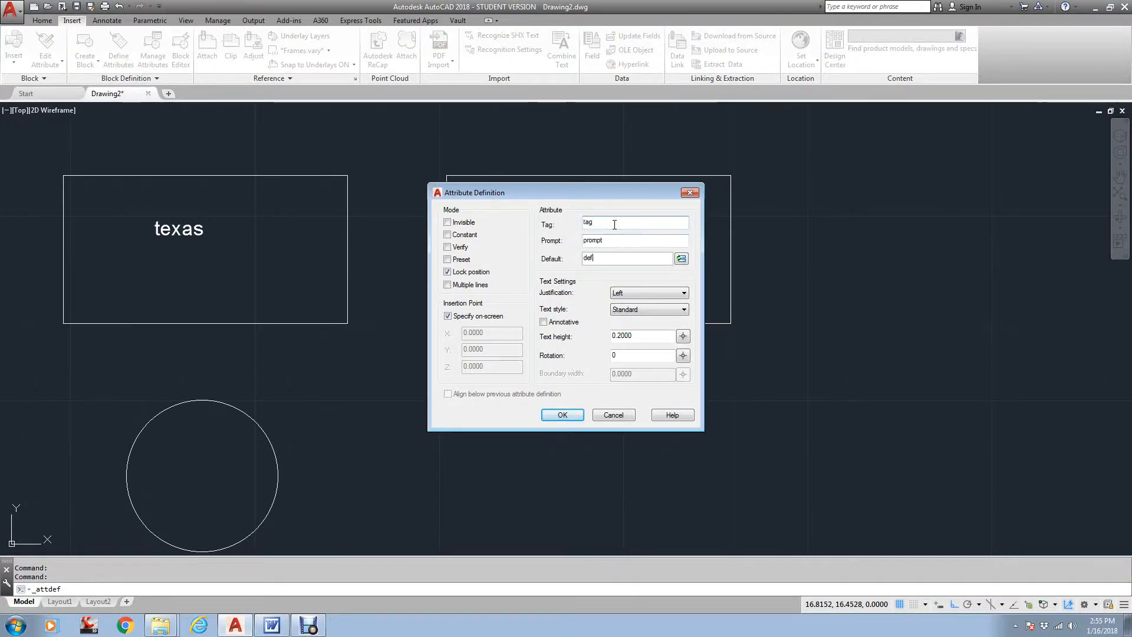
# Set the attribute's justification to Middle center and place it freehand inside the circle, slightly off its center
pyautogui.click(639, 293)
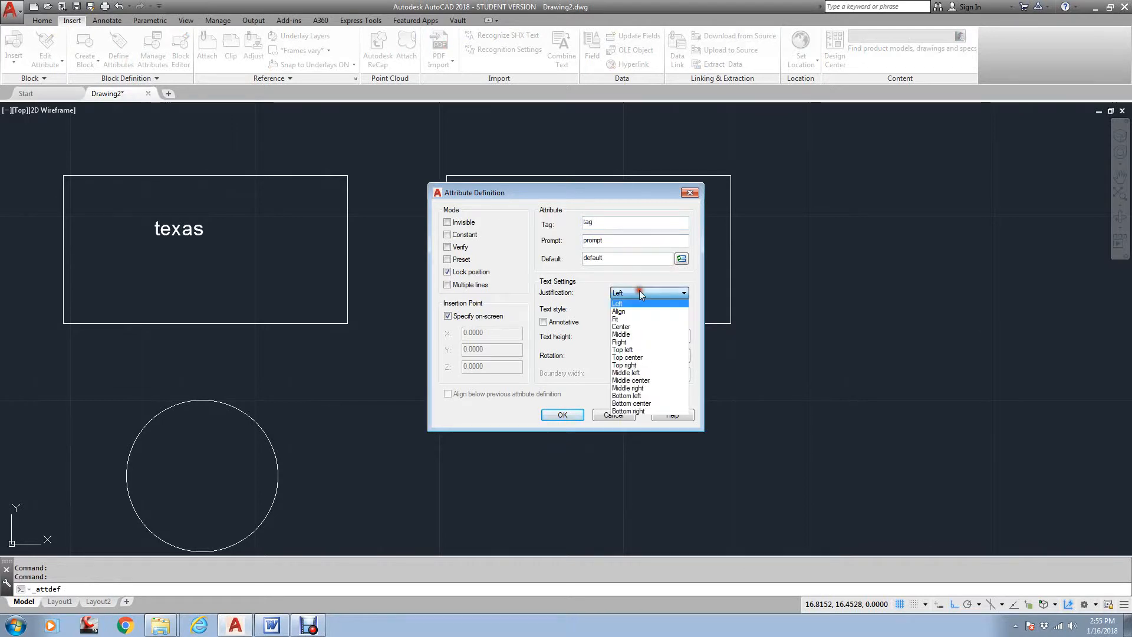
pyautogui.click(659, 380)
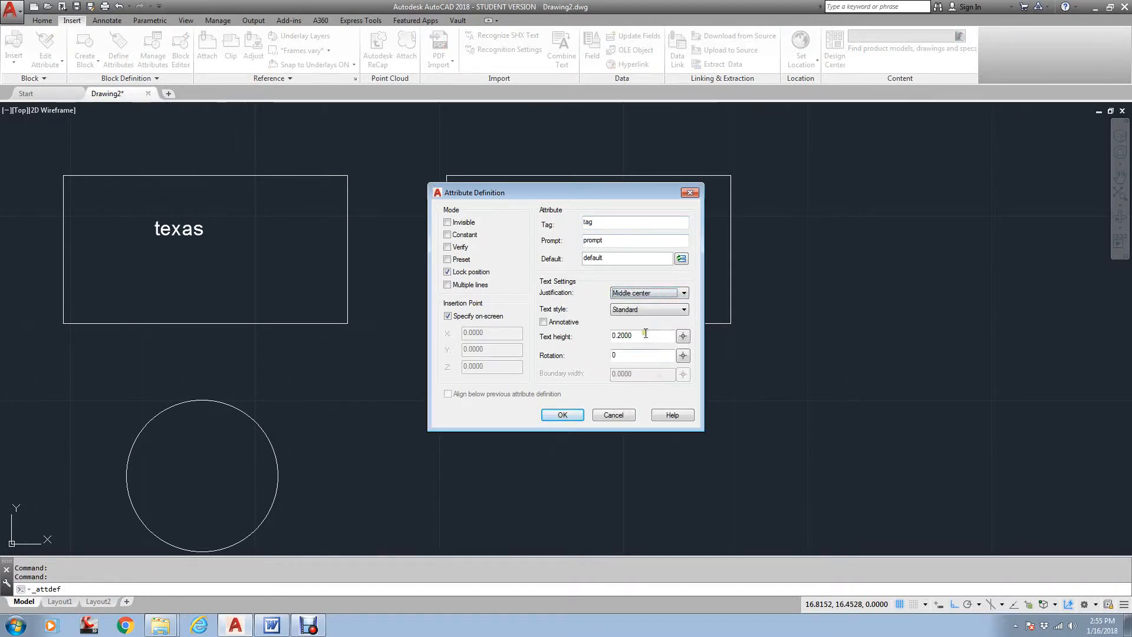
pyautogui.click(562, 415)
pyautogui.scroll(4, 611, 372)
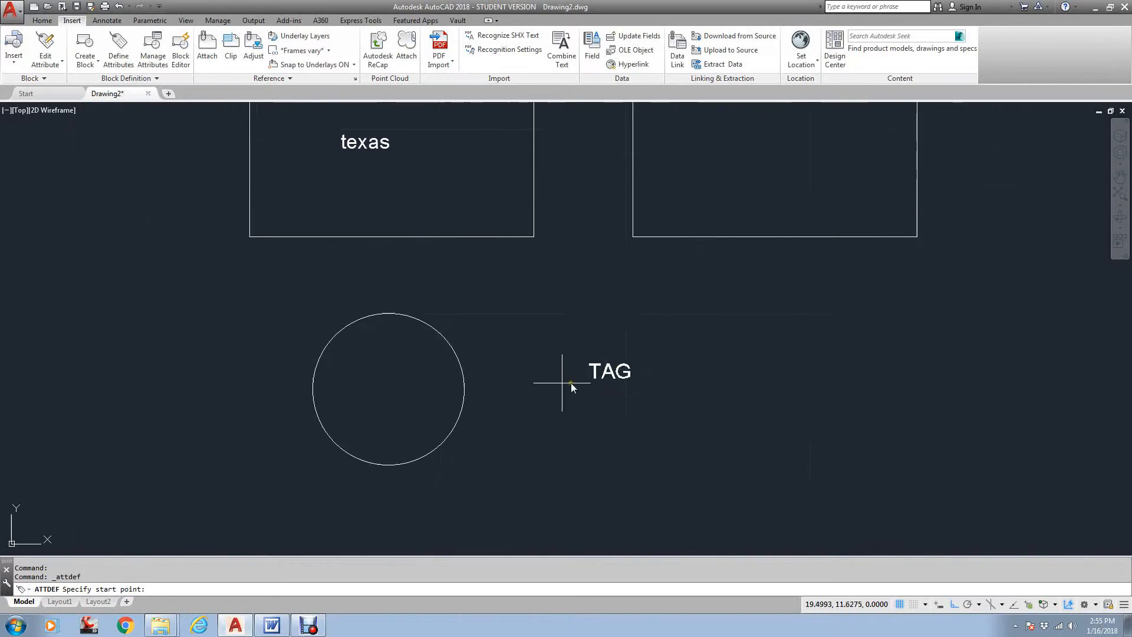
pyautogui.scroll(-2, 567, 343)
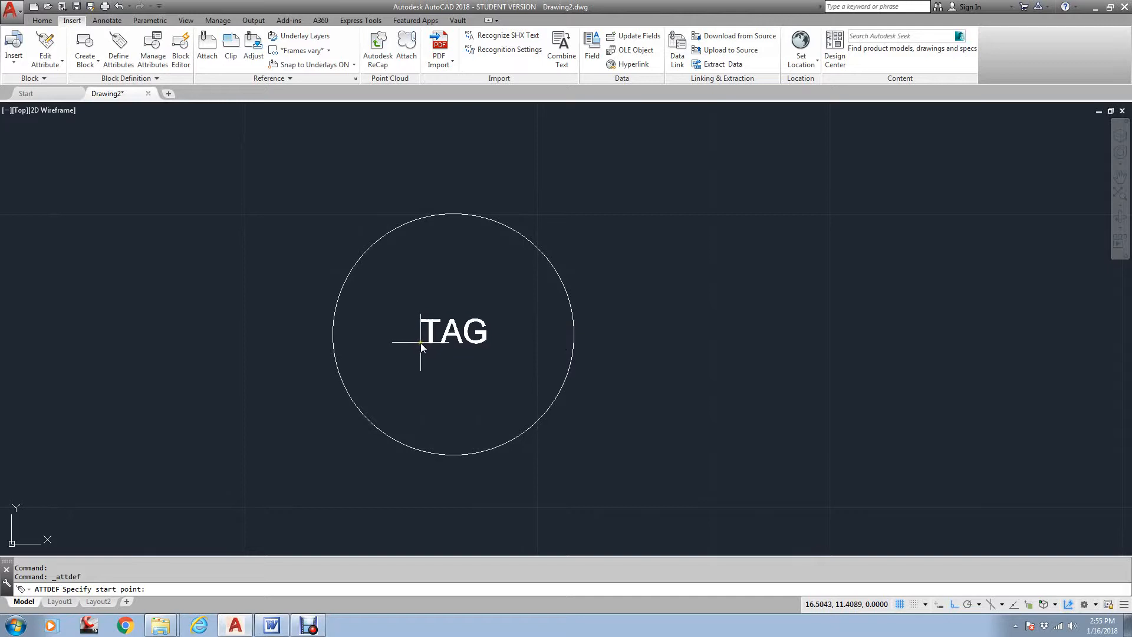
pyautogui.click(420, 342)
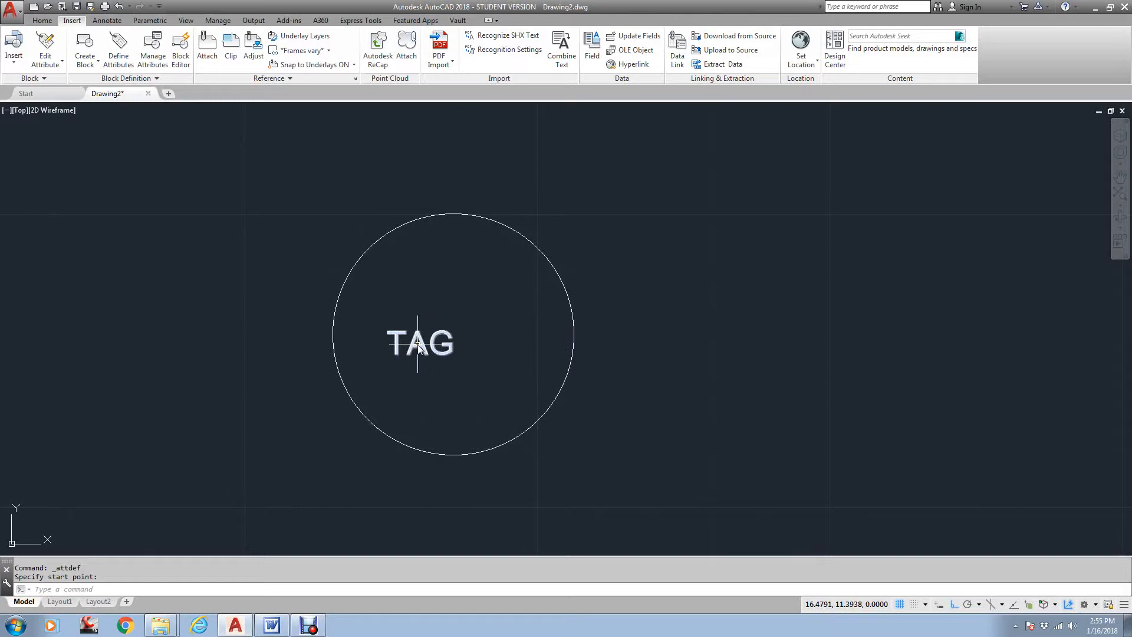
pyautogui.write('w')
pyautogui.press('Return')
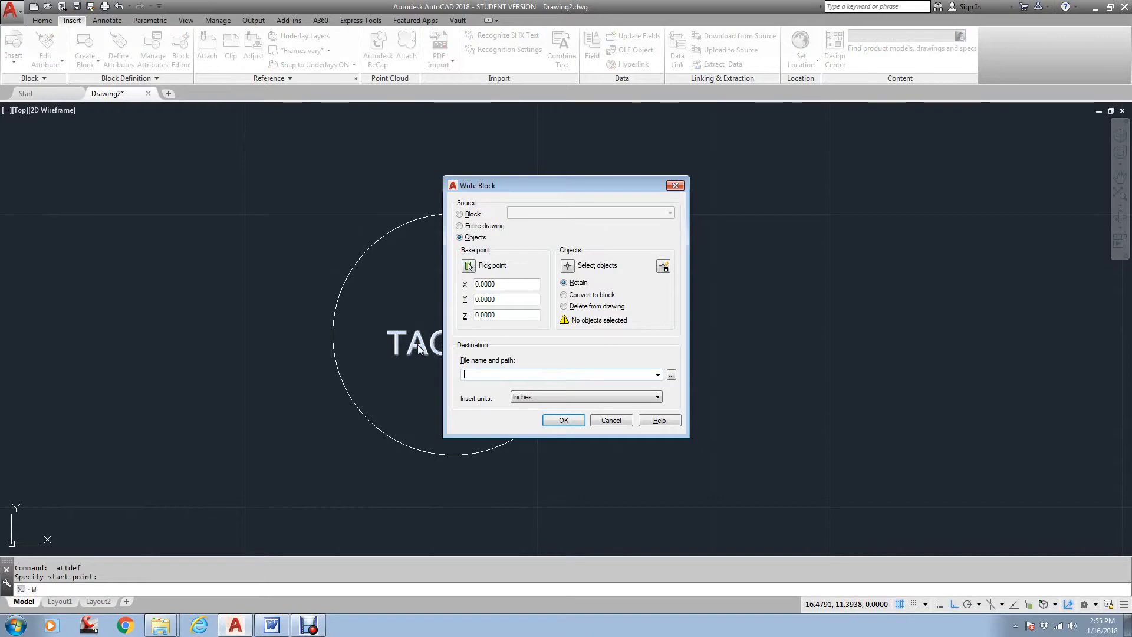
pyautogui.press('Escape')
# Erase the off-center attribute tag from inside the circle
pyautogui.click(415, 344)
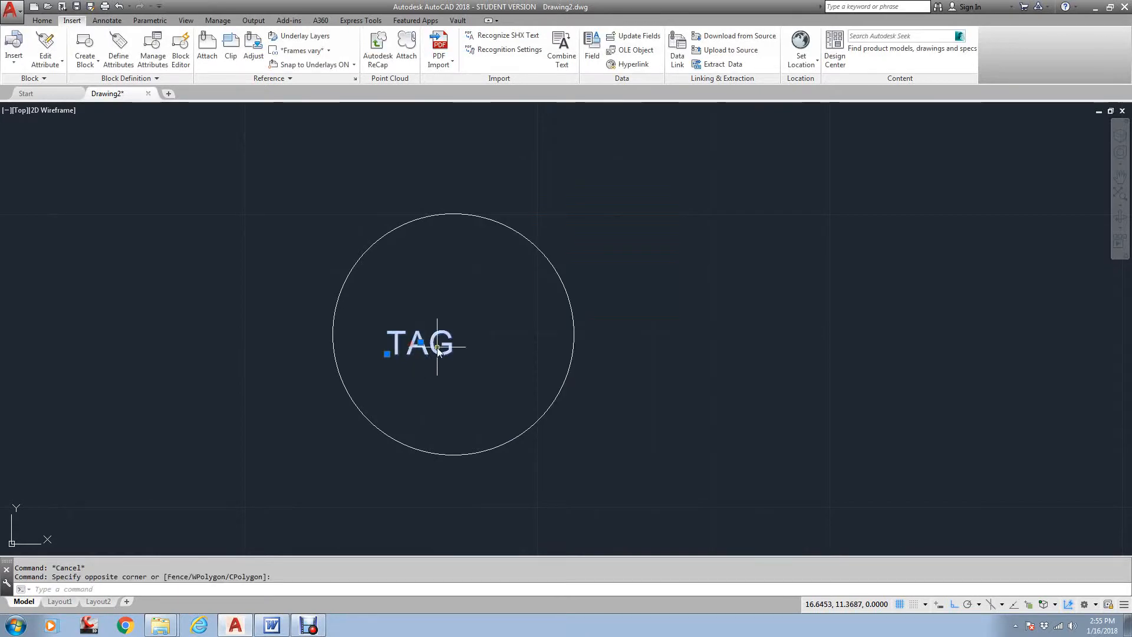
pyautogui.press('Escape')
pyautogui.write('e')
pyautogui.press('Return')
pyautogui.click(437, 349)
pyautogui.press('Return')
# Define an attribute with tag "tag", prompt "prompt", default "default", Middle center justification and a larger text height
pyautogui.click(119, 46)
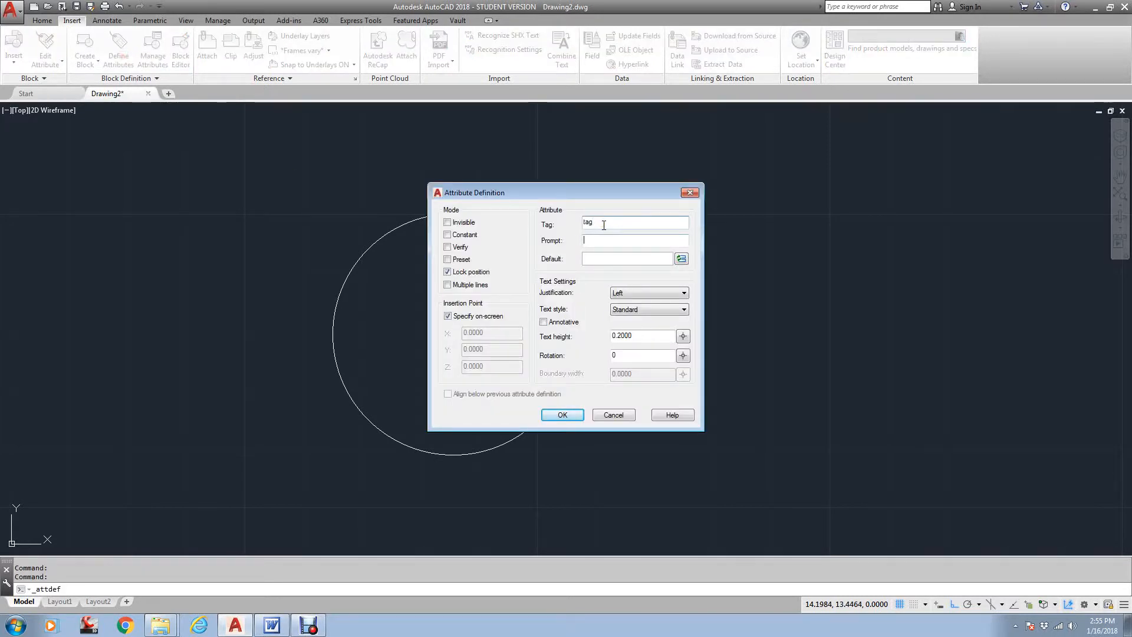
pyautogui.write('default')
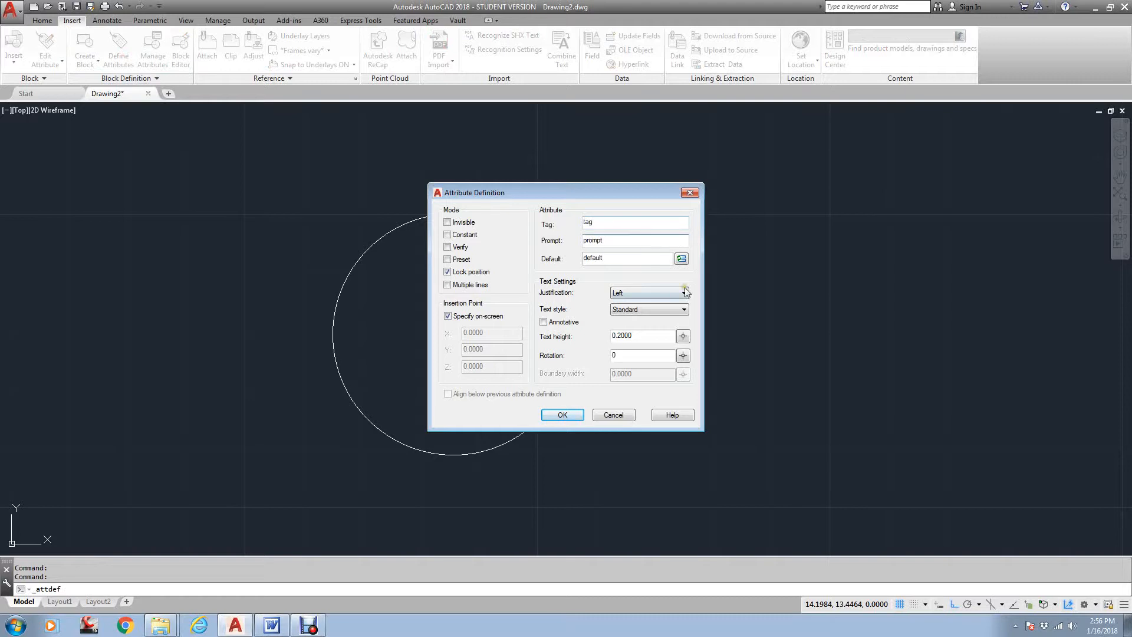
pyautogui.click(657, 311)
pyautogui.click(651, 293)
pyautogui.click(652, 293)
pyautogui.click(647, 380)
pyautogui.doubleClick(637, 334)
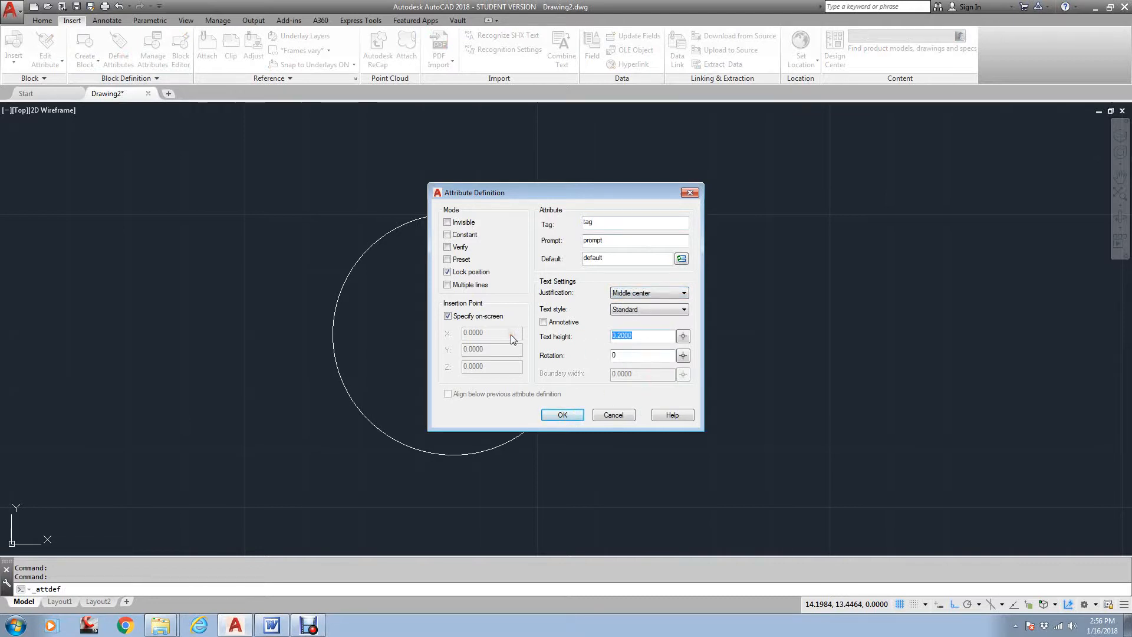
# Place the attribute at the exact center of the circle using the center snap
pyautogui.click(582, 414)
pyautogui.write('cen')
pyautogui.press('Return')
pyautogui.click(456, 334)
pyautogui.scroll(-4, 455, 326)
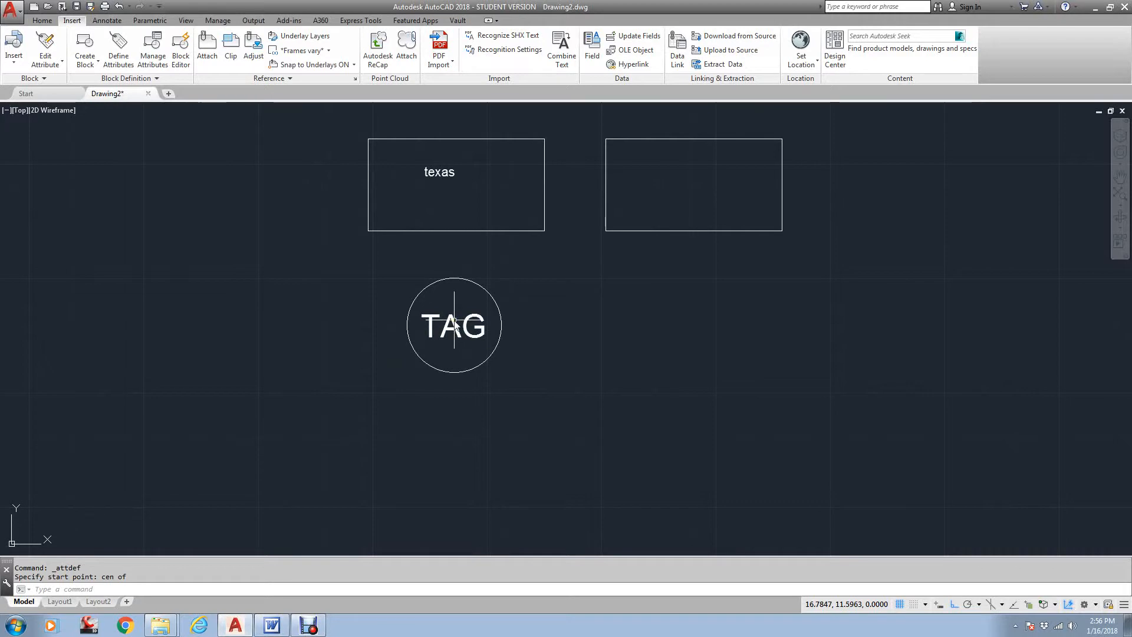
# Start a block definition named "manhole" with the circle's center as its base point
pyautogui.click(83, 62)
pyautogui.click(103, 84)
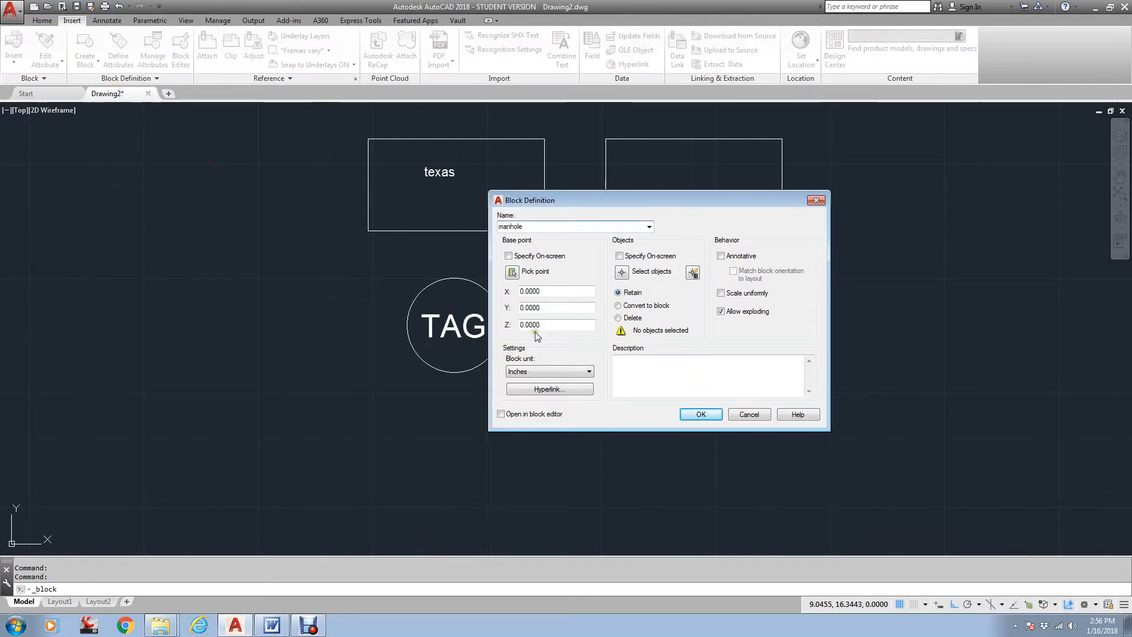
pyautogui.click(512, 271)
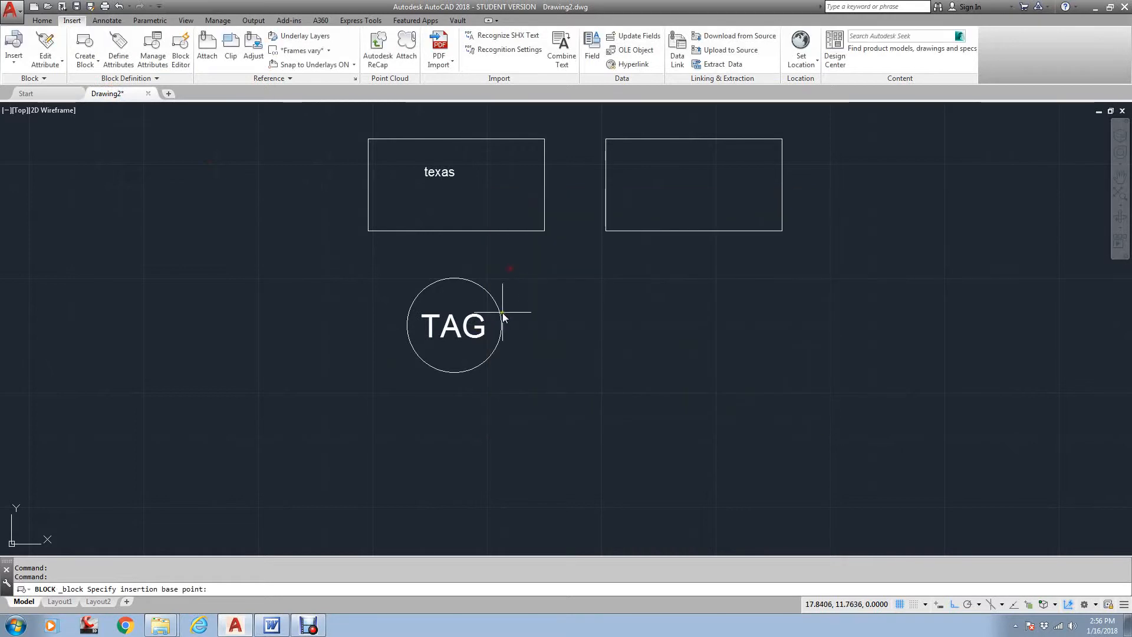
pyautogui.write('cen')
pyautogui.press('Return')
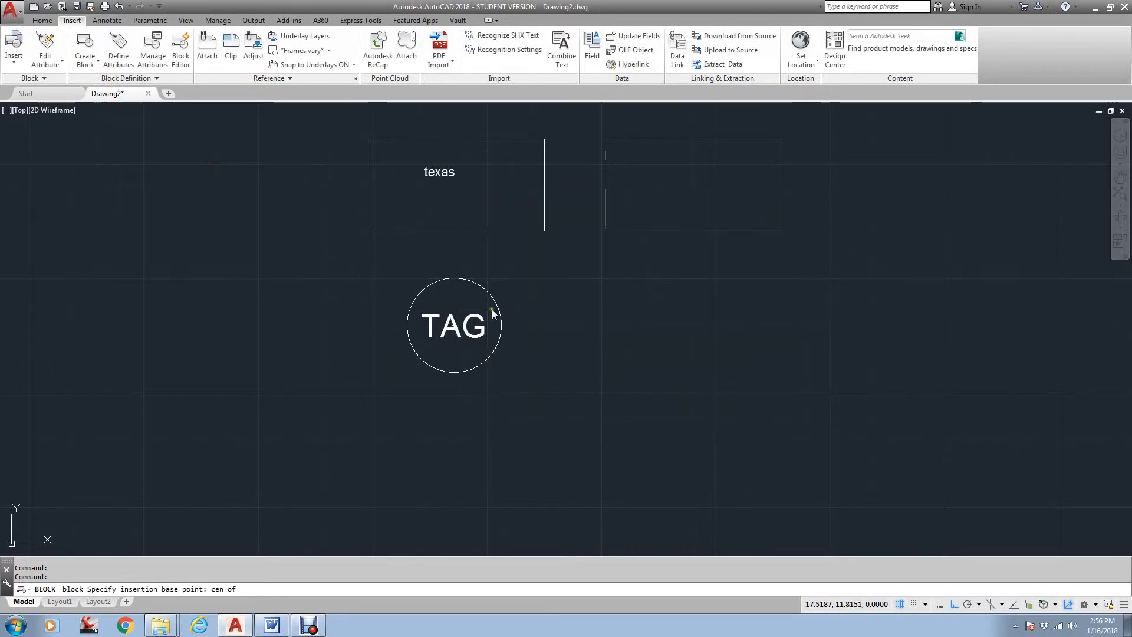
pyautogui.click(454, 325)
# Select the circle and its attribute tag as the block's objects and create the block, retaining the originals
pyautogui.click(621, 272)
pyautogui.click(550, 288)
pyautogui.click(378, 388)
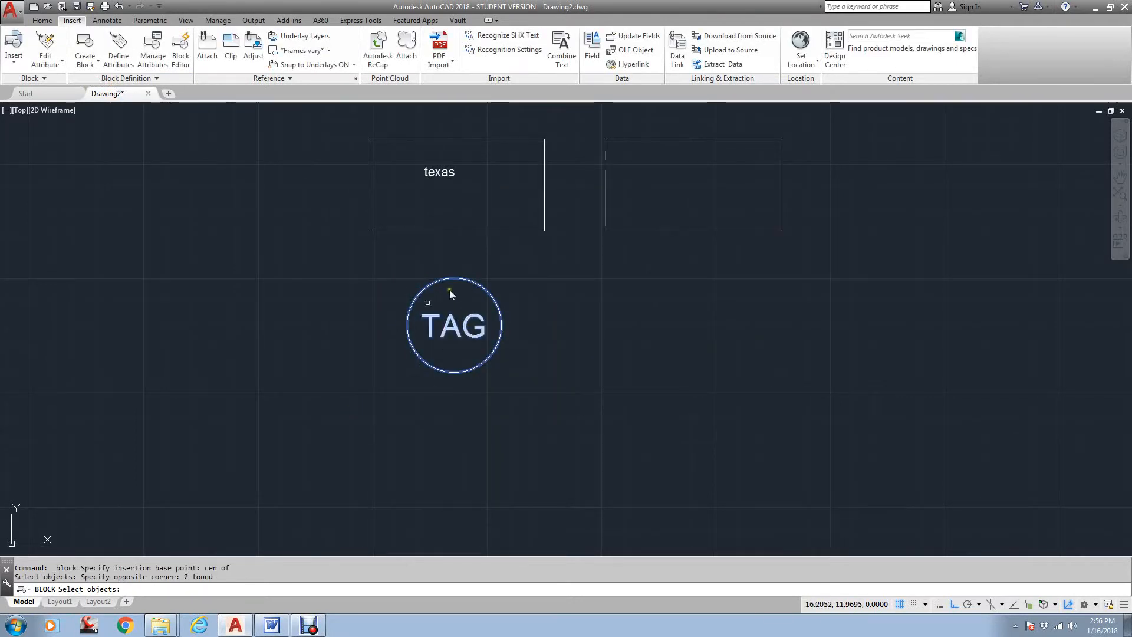
pyautogui.press('Return')
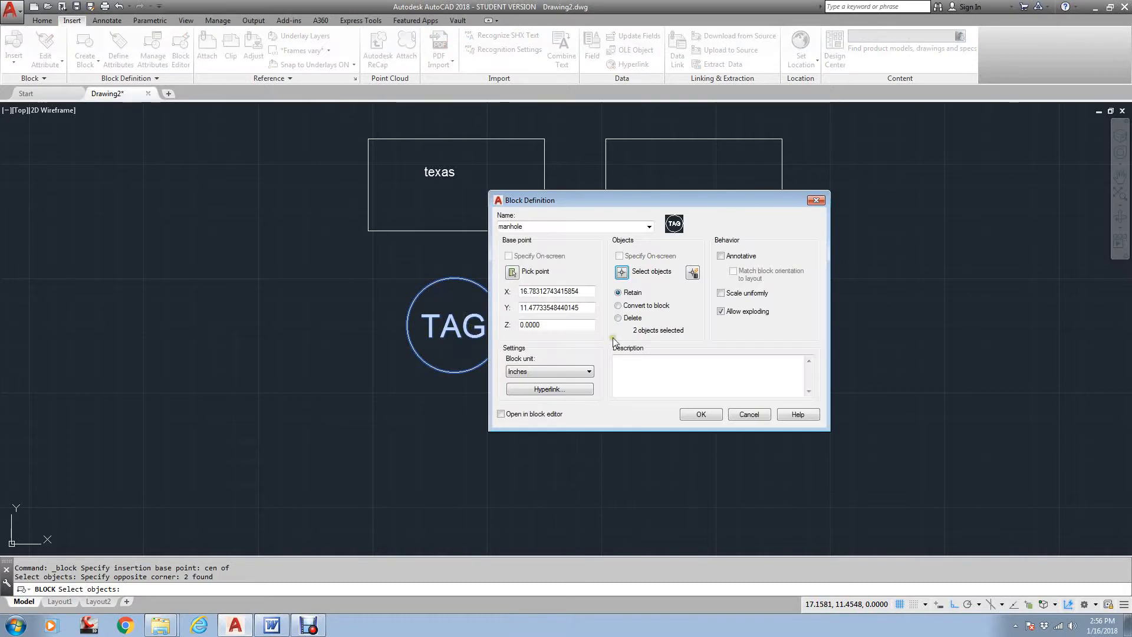
pyautogui.click(618, 319)
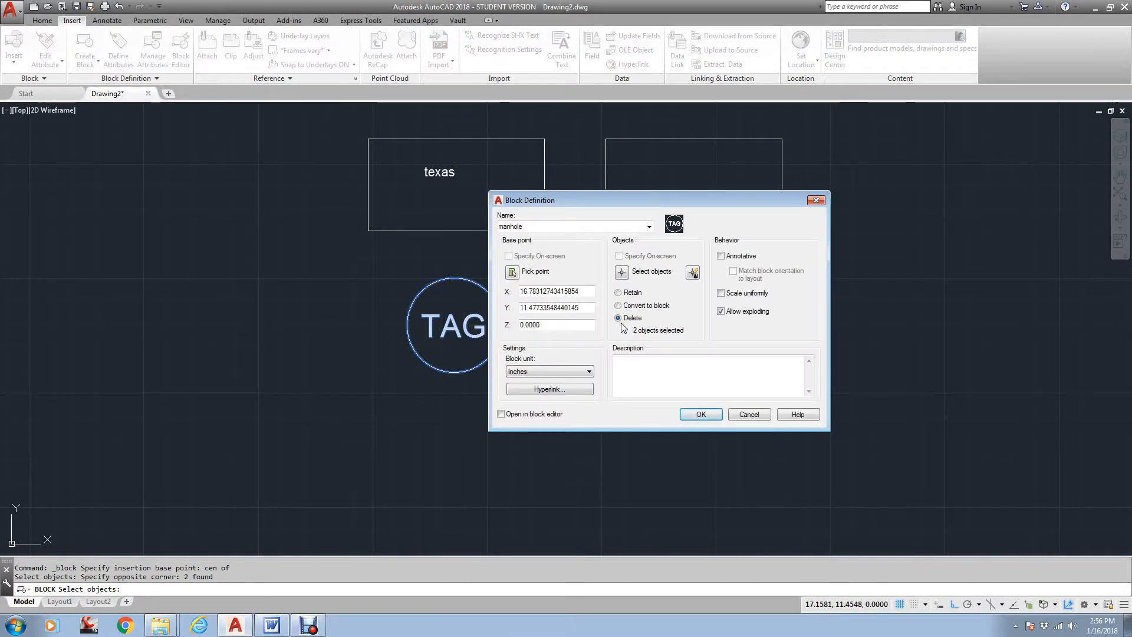
pyautogui.click(701, 414)
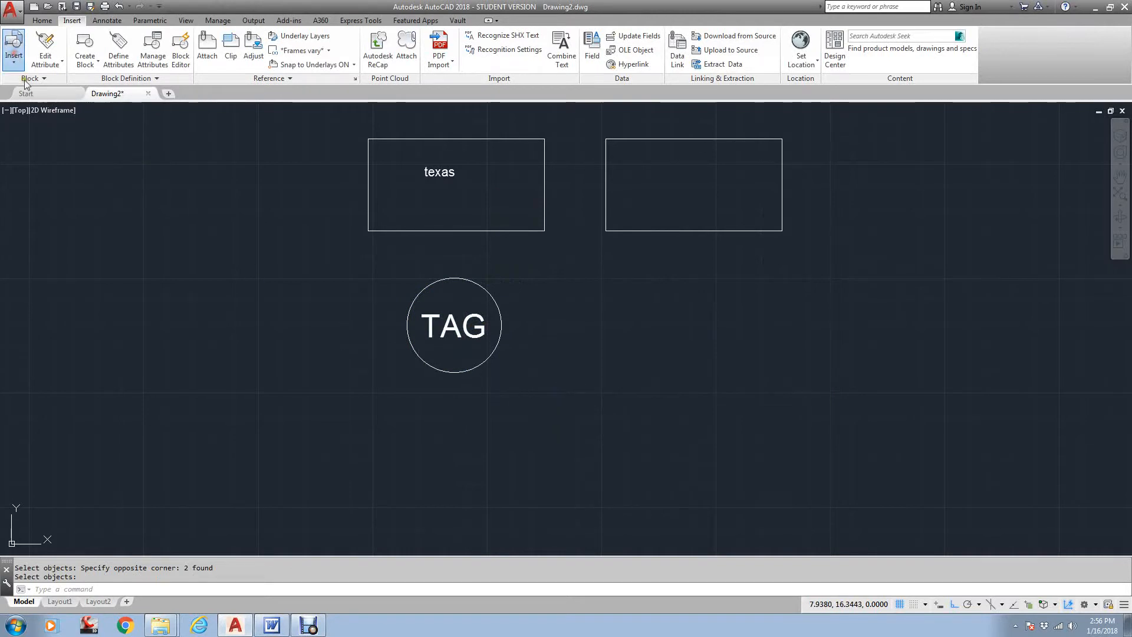
# Insert the manhole block beside the original circle, below the empty rectangle, with the attribute value "mh#3"
pyautogui.click(102, 100)
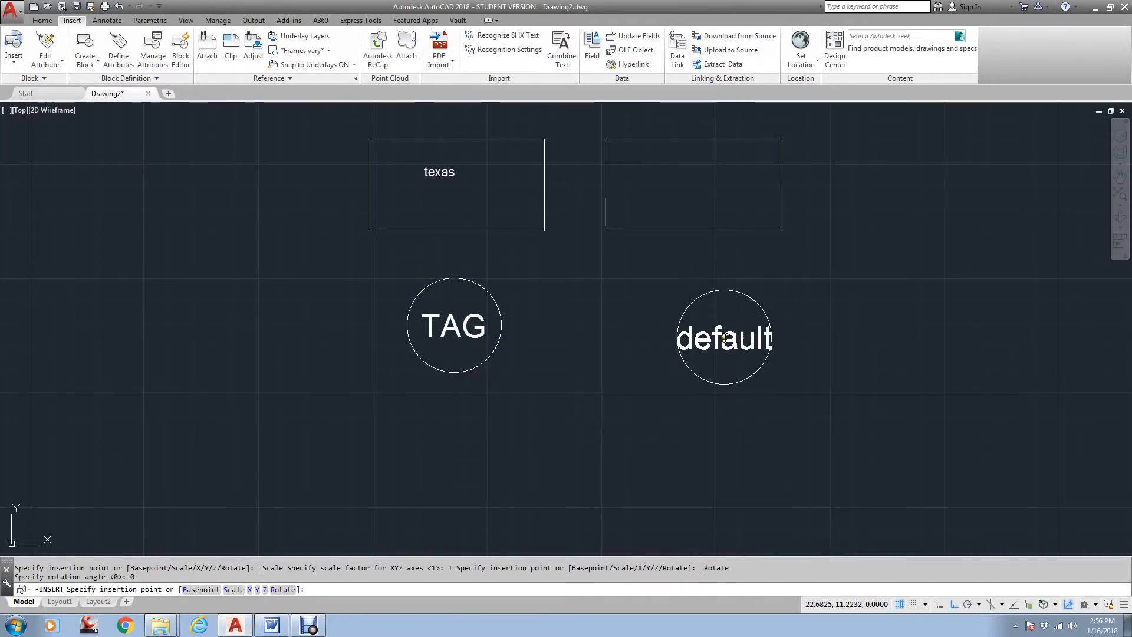
pyautogui.click(724, 337)
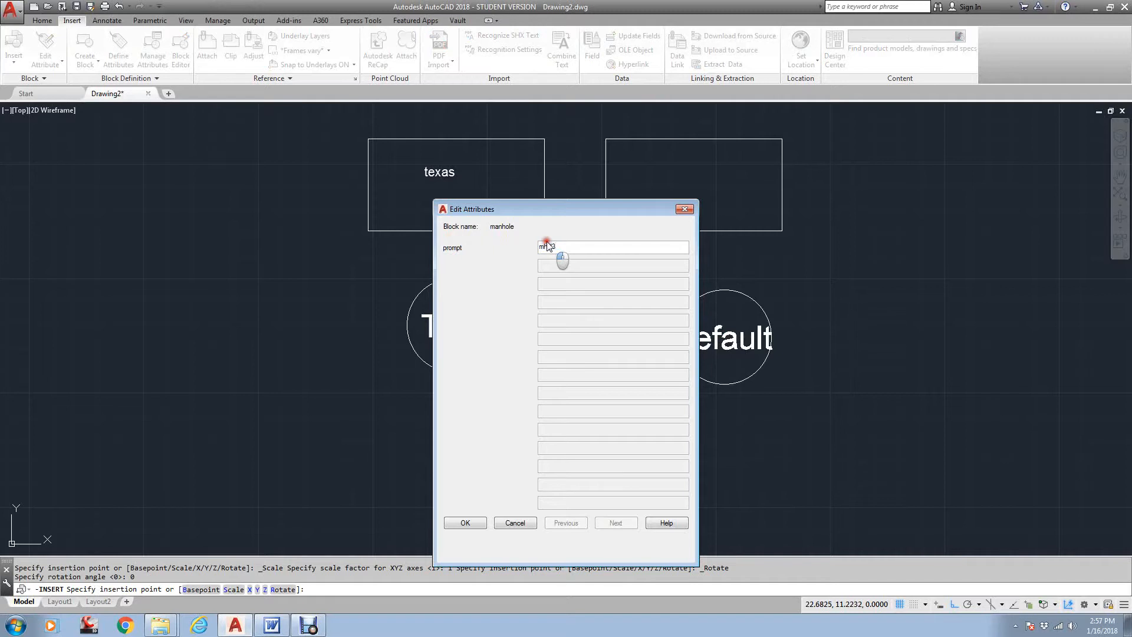
pyautogui.click(472, 523)
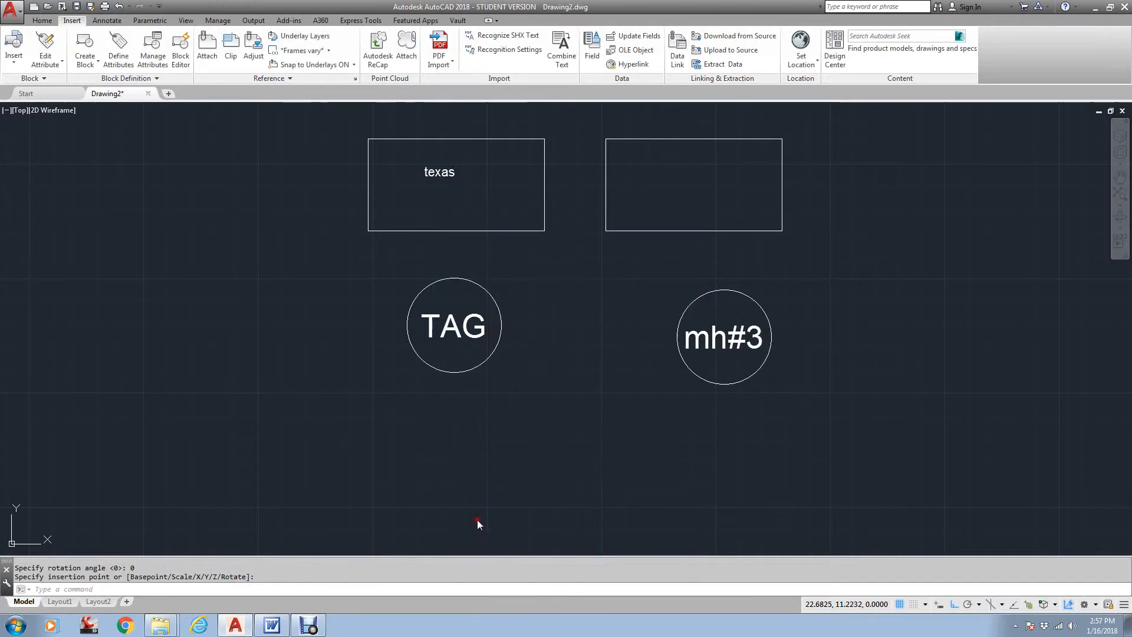
# Insert another manhole block beside the mh#3 one with the attribute value "mh#5"
pyautogui.moveTo(772, 336); pyautogui.dragTo(570, 329, button='middle')
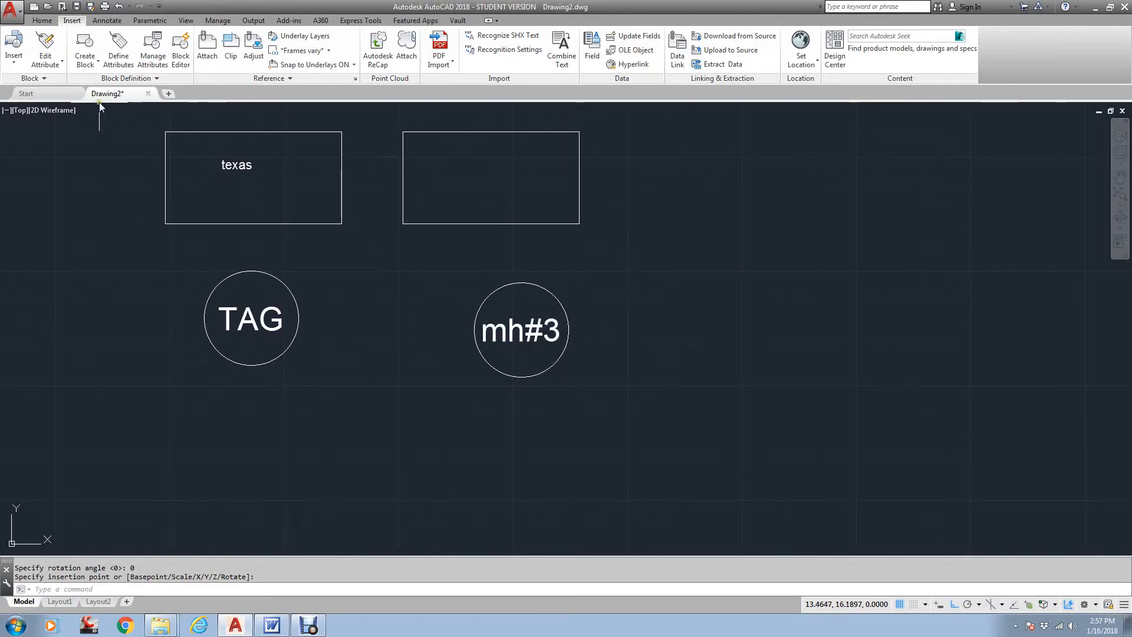
pyautogui.click(19, 59)
pyautogui.click(129, 105)
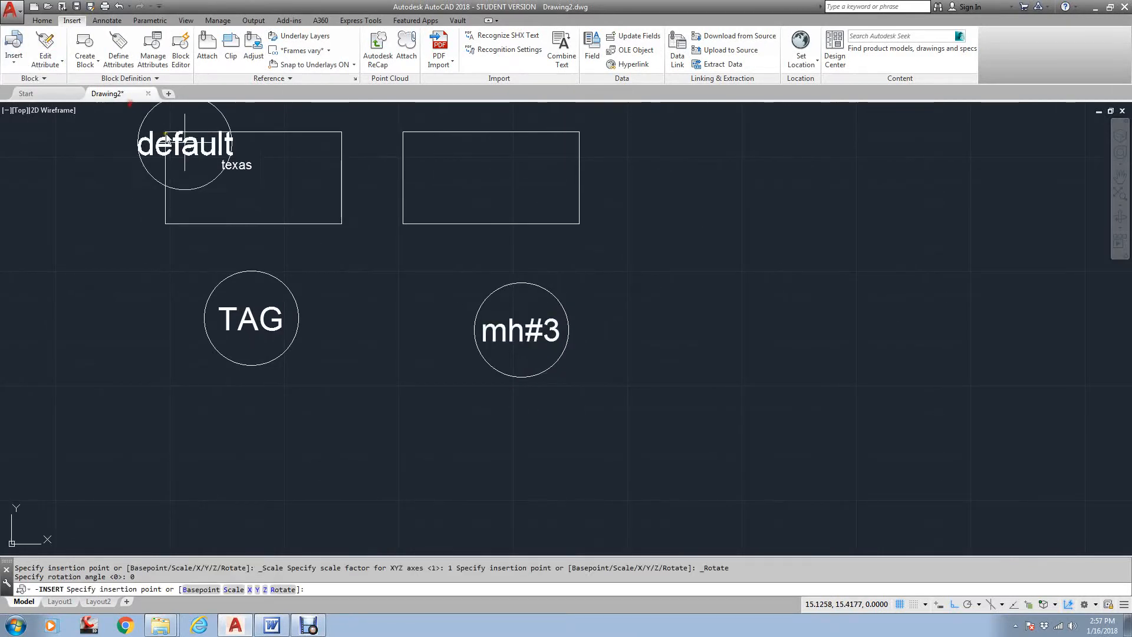
pyautogui.click(728, 335)
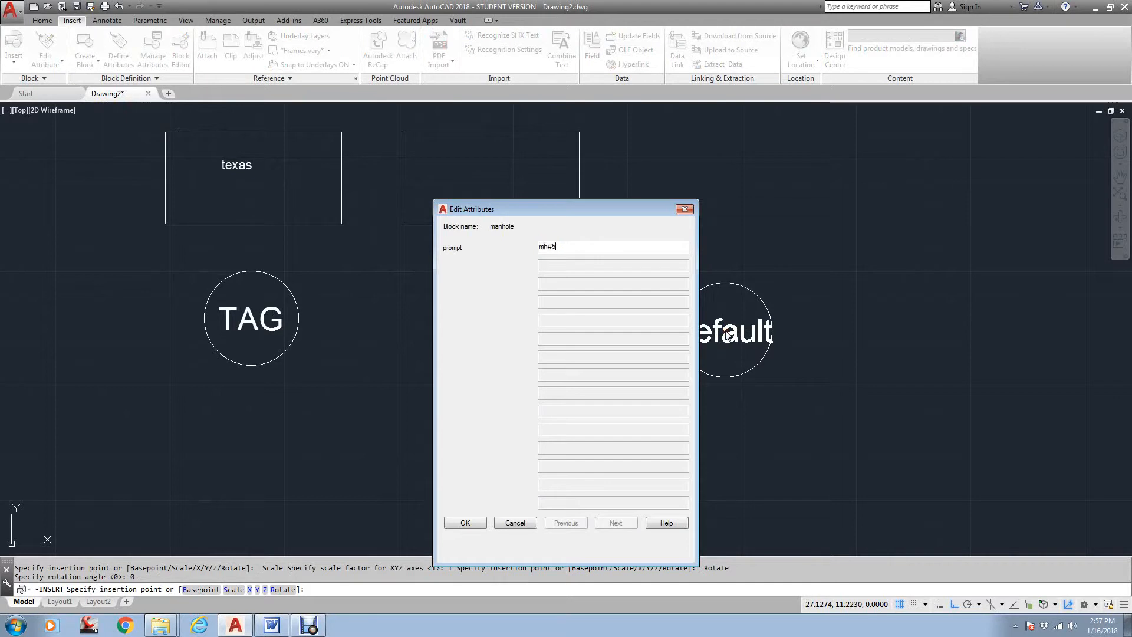
pyautogui.click(465, 523)
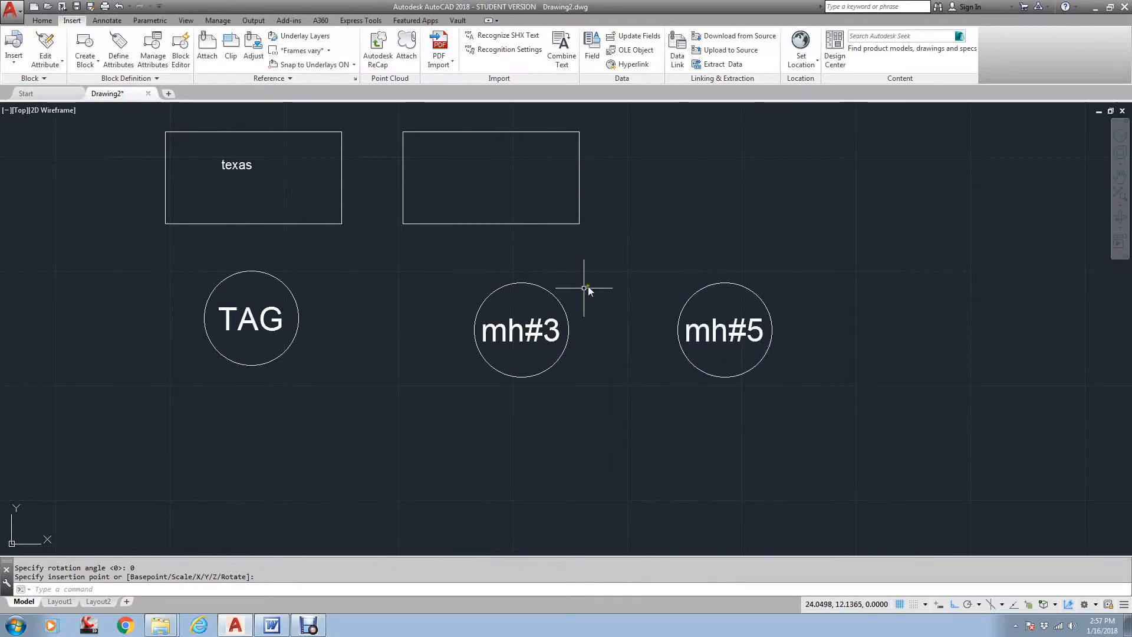
pyautogui.doubleClick(549, 292)
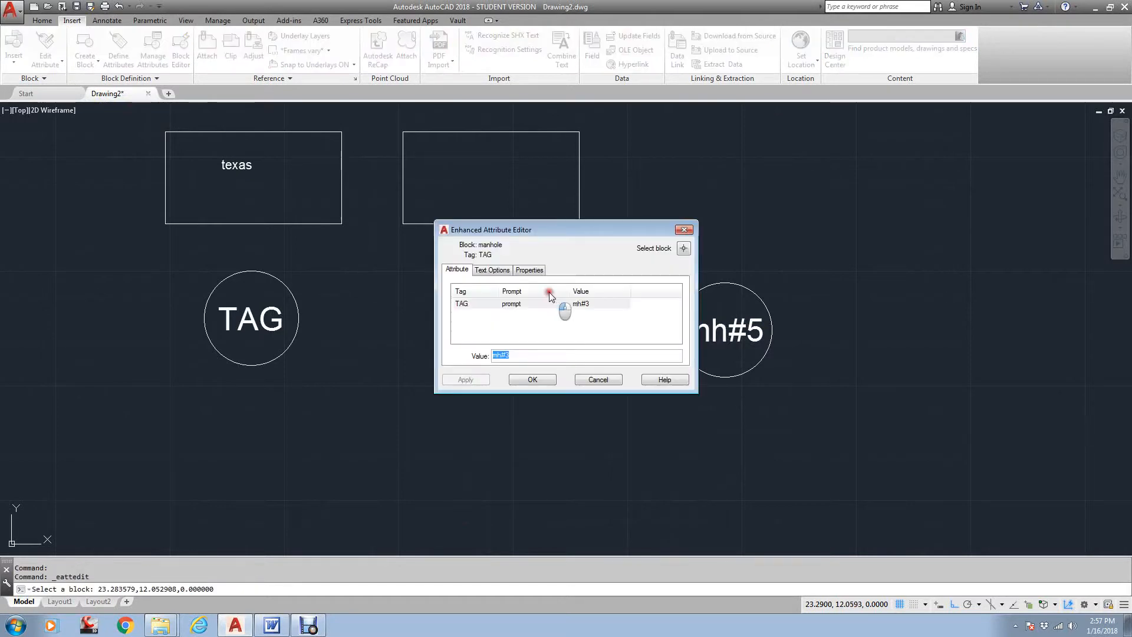
pyautogui.press('Escape')
pyautogui.press('Escape')
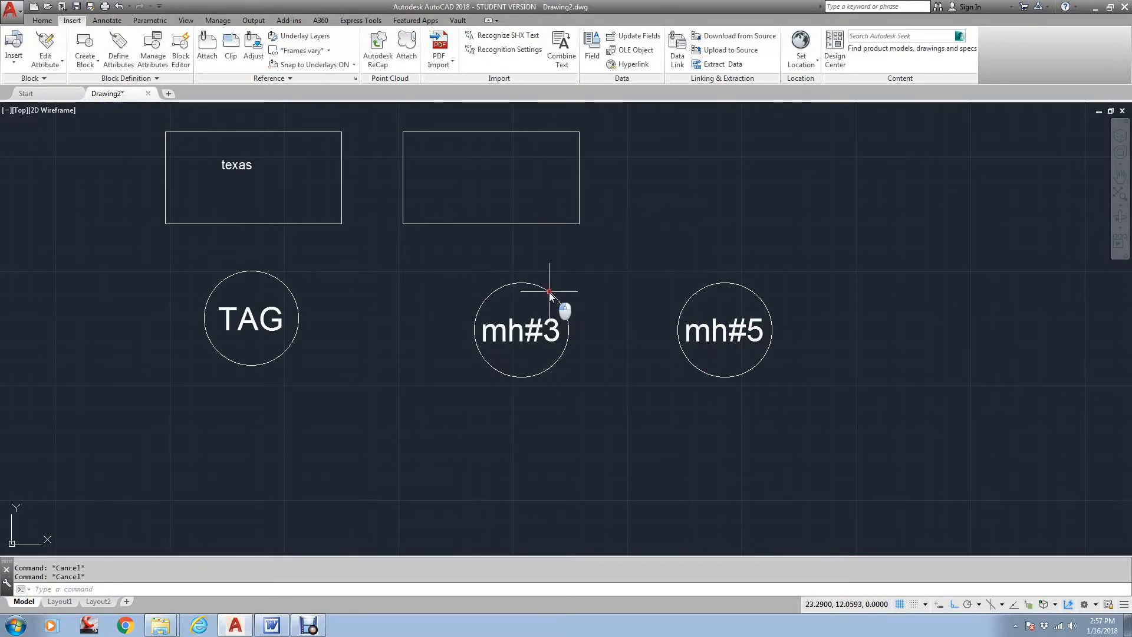
# Open the manhole block definition in the Block Editor
pyautogui.write('b')
pyautogui.press('Return')
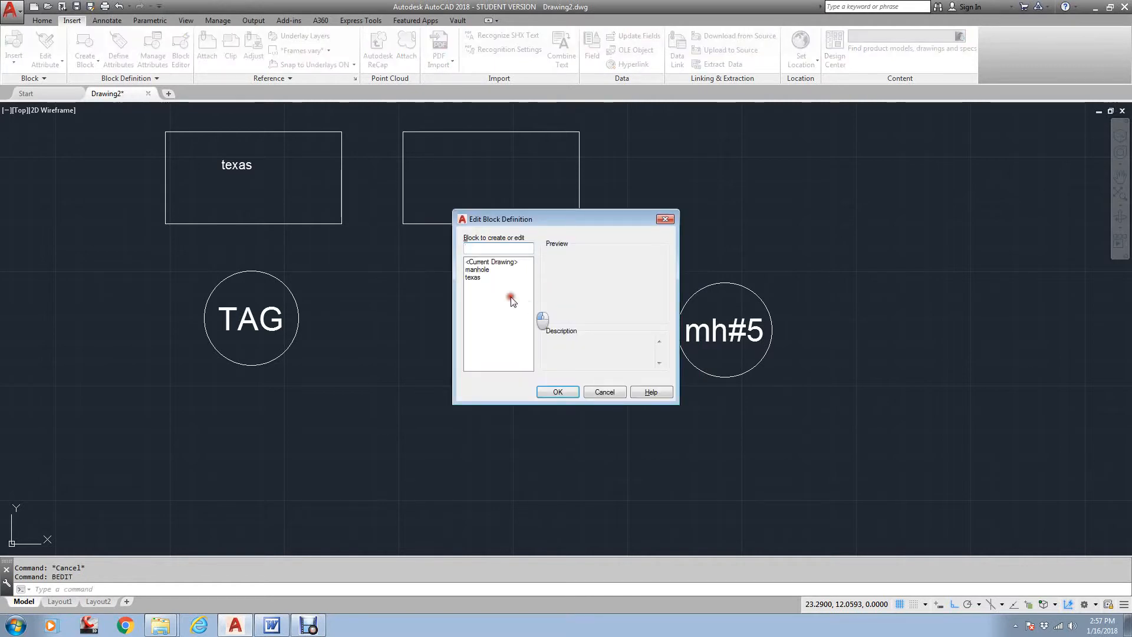
pyautogui.click(487, 272)
pyautogui.click(559, 394)
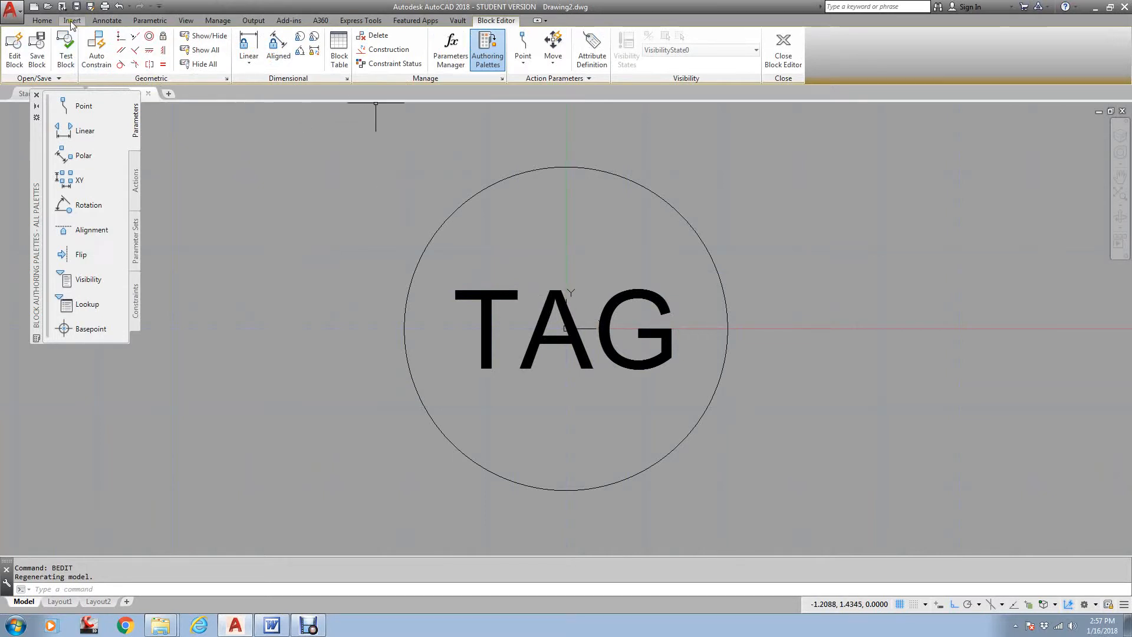
# Draw a five-sided polygon inscribed in the block's circle, centred on it with one vertex at the circle's uppermost point
pyautogui.click(42, 20)
pyautogui.click(126, 36)
pyautogui.click(145, 83)
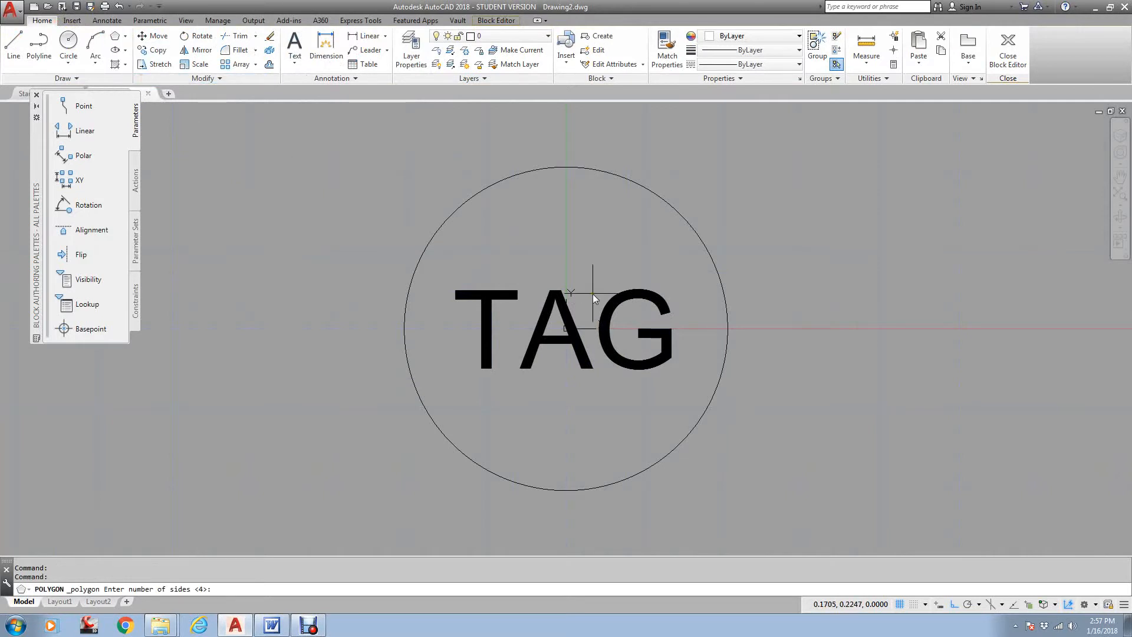
pyautogui.press('Return')
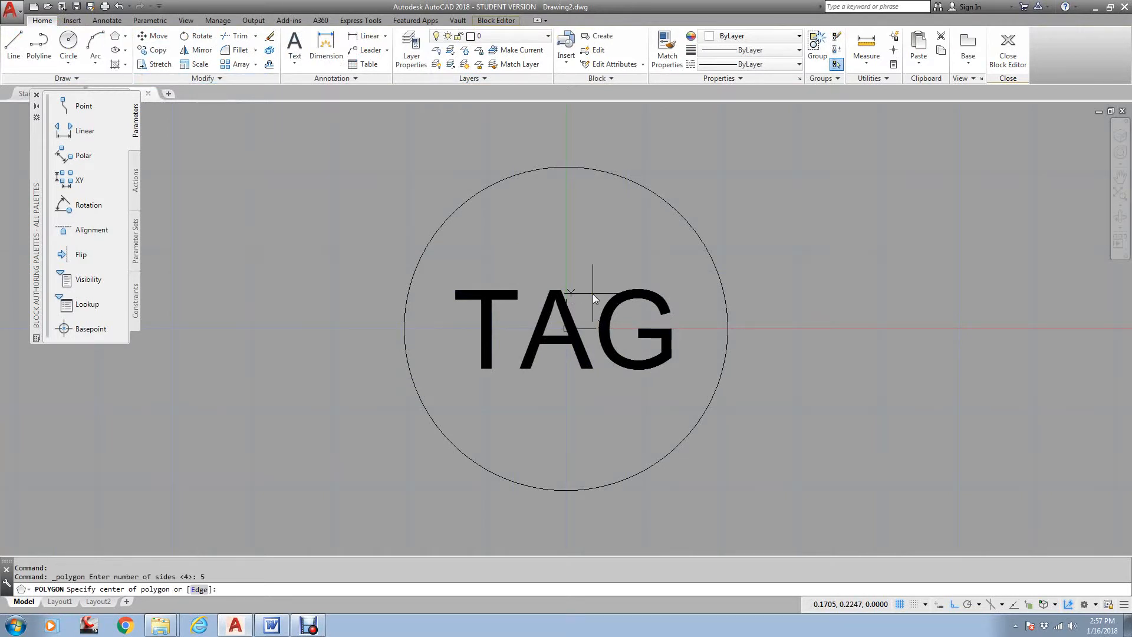
pyautogui.write('cen')
pyautogui.press('space')
pyautogui.click(693, 240)
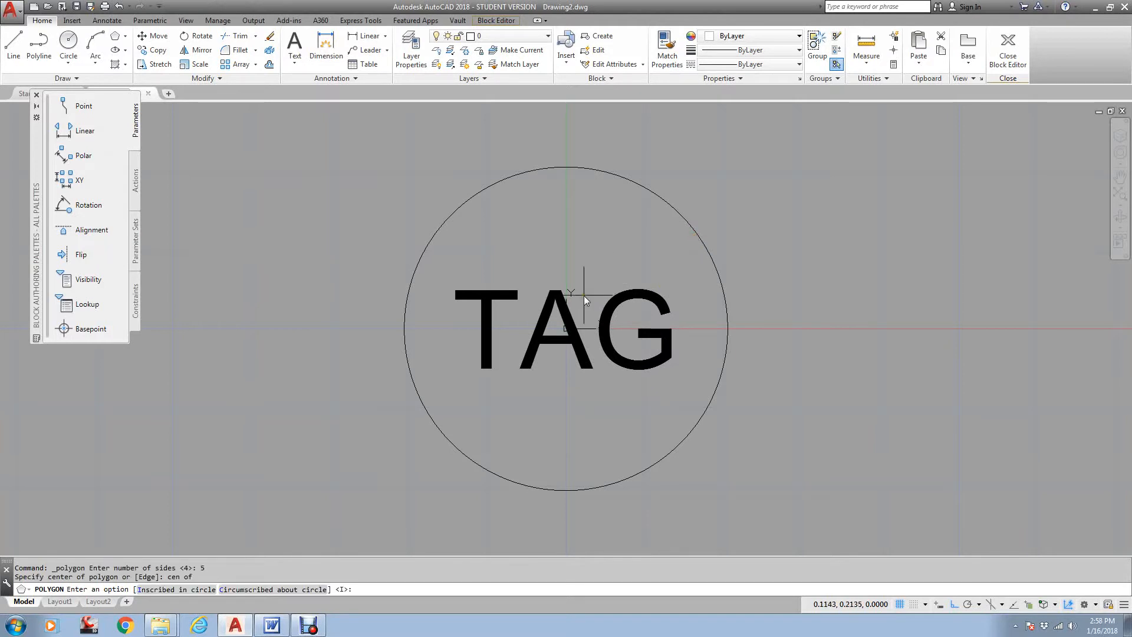
pyautogui.write('I')
pyautogui.press('Return')
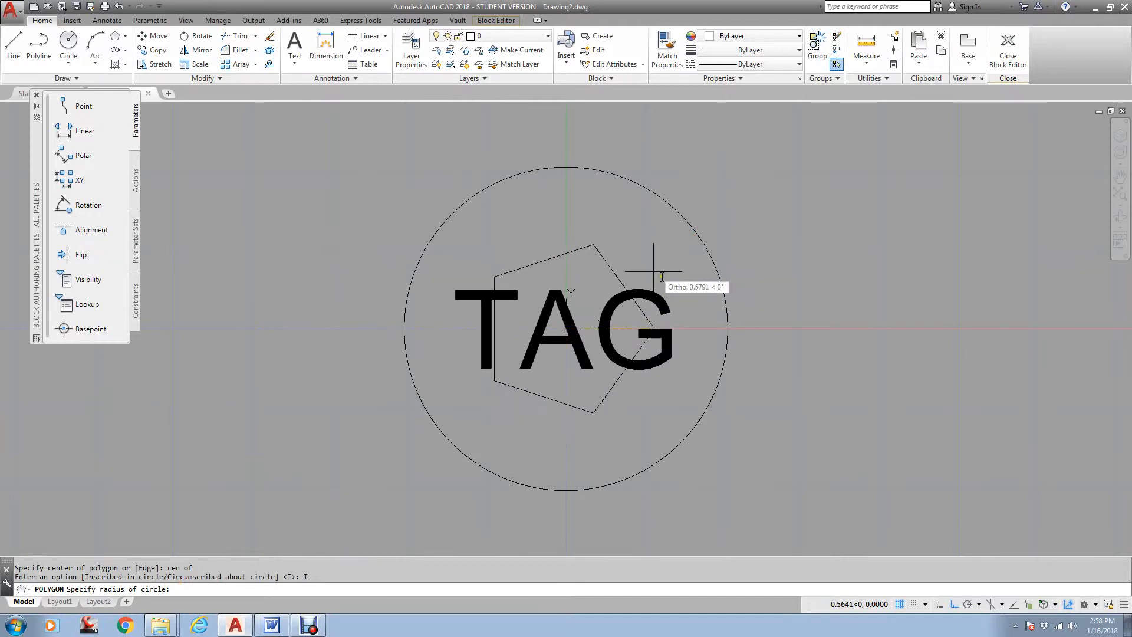
pyautogui.click(575, 167)
# Erase the circle around the pentagon and close the Block Editor, saving the changes to manhole
pyautogui.click(670, 203)
pyautogui.write('e')
pyautogui.press('Return')
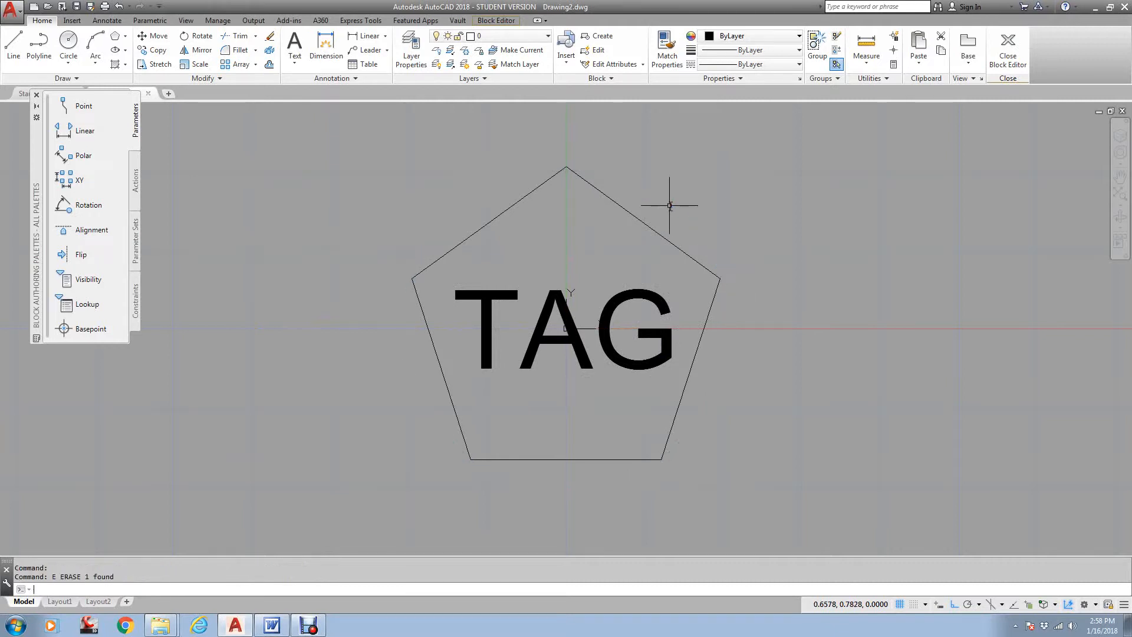
pyautogui.click(1006, 62)
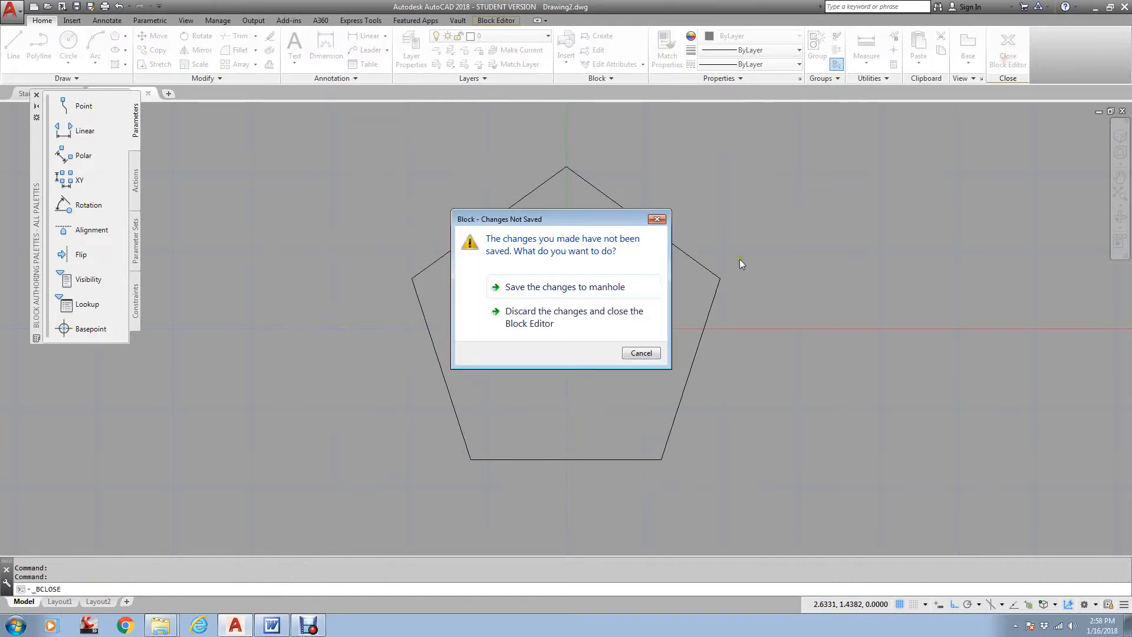
pyautogui.click(575, 292)
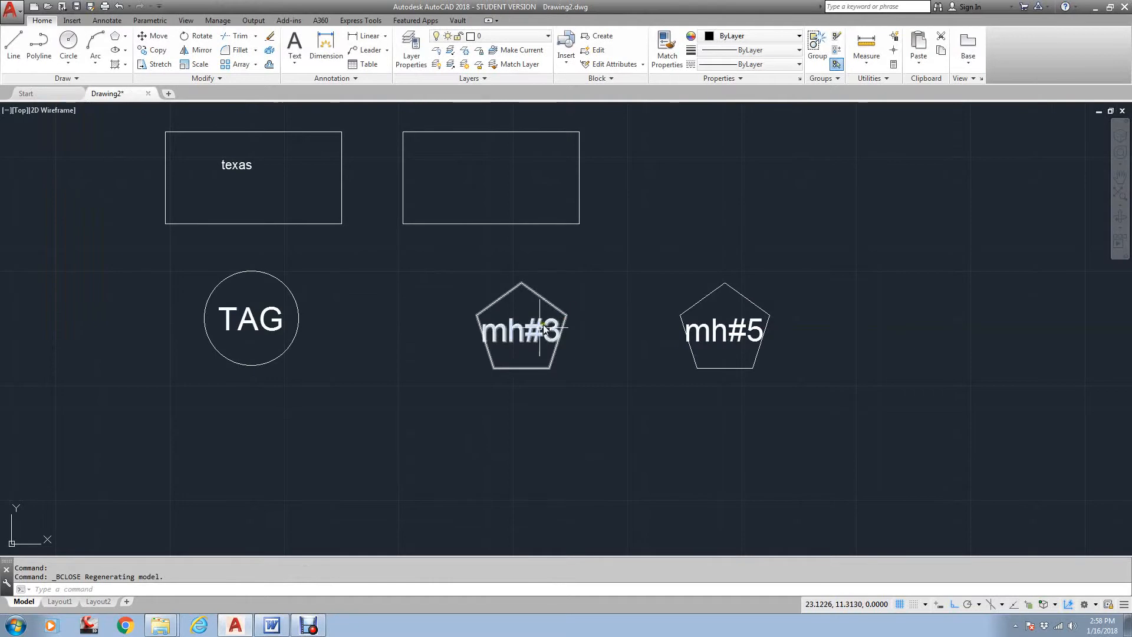
# Explode the manhole block showing mh#3
pyautogui.scroll(3, 514, 347)
pyautogui.scroll(-1, 611, 320)
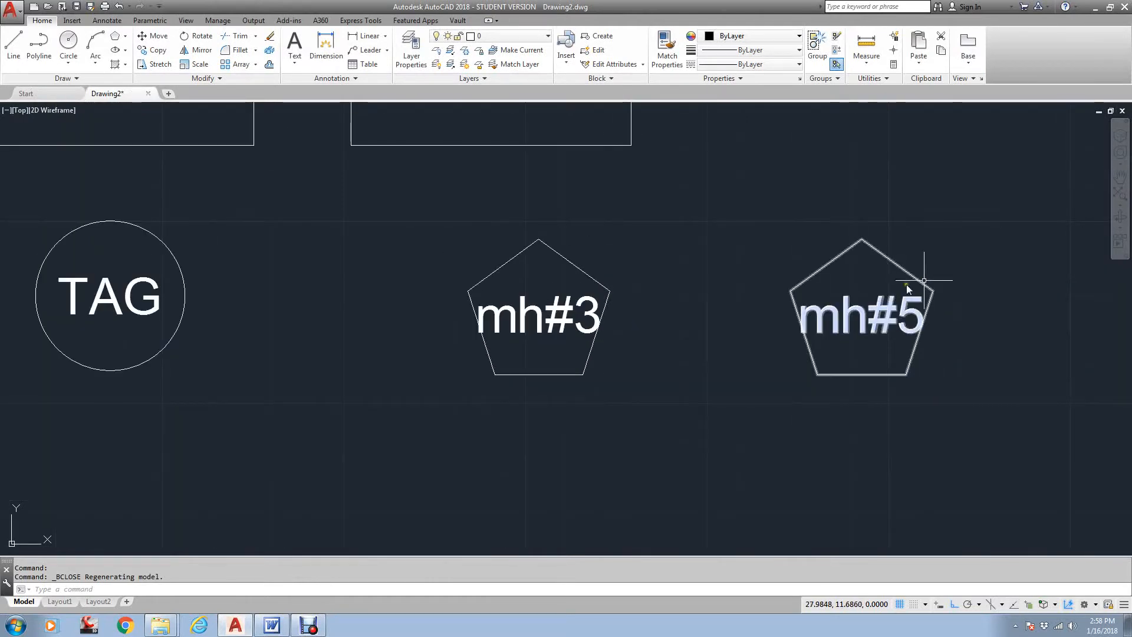
pyautogui.scroll(-2, 890, 294)
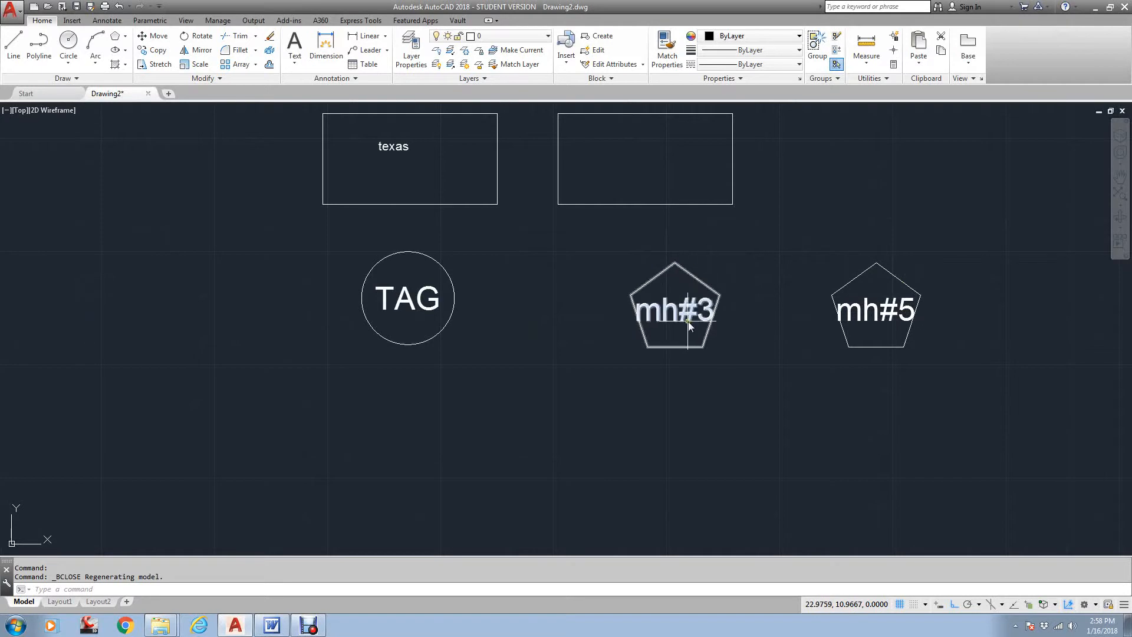
pyautogui.scroll(-1, 694, 304)
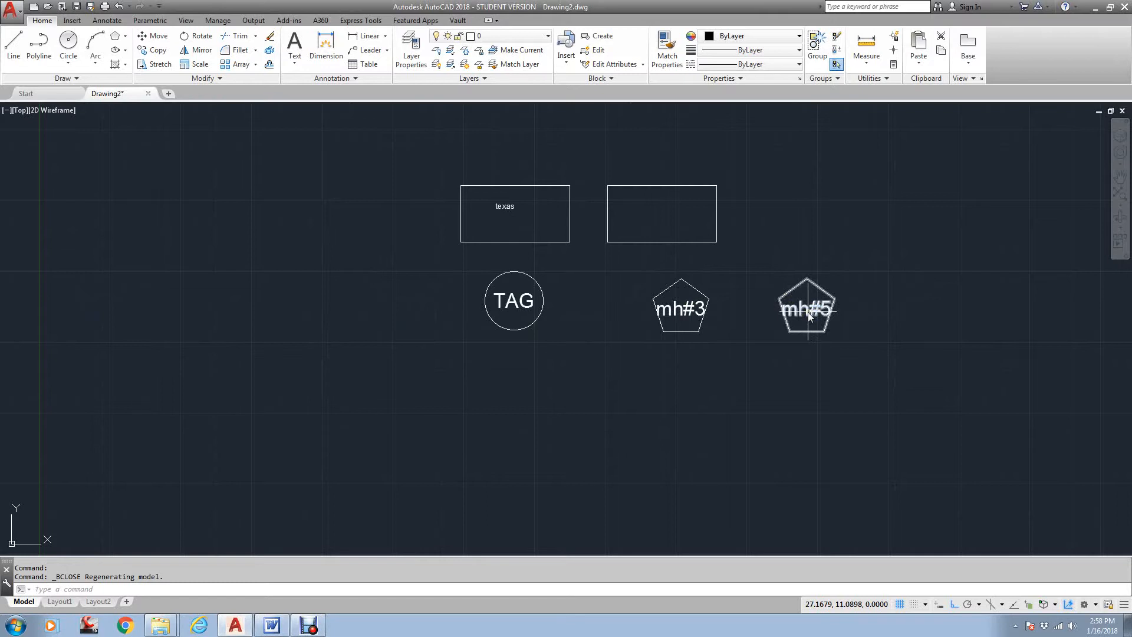
pyautogui.scroll(2, 685, 323)
pyautogui.write('x')
pyautogui.press('Return')
pyautogui.click(682, 306)
pyautogui.press('Return')
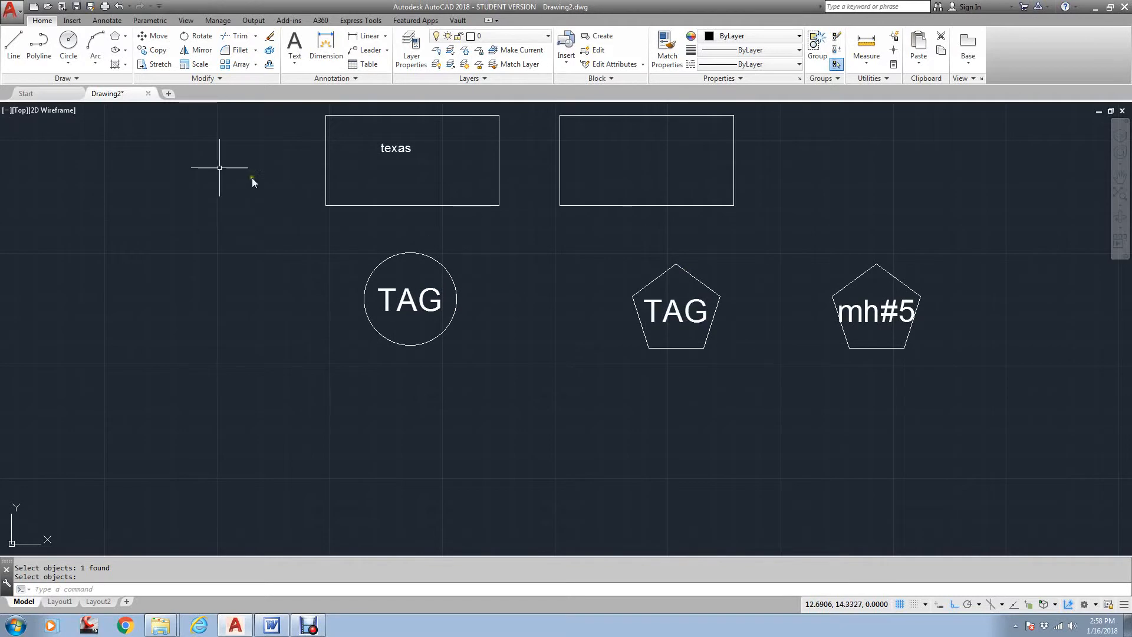
# Define an attribute with tag "xxxx", prompt "Put Manhole # here, use 2 digits", default "000000" and Middle center justification
pyautogui.click(72, 20)
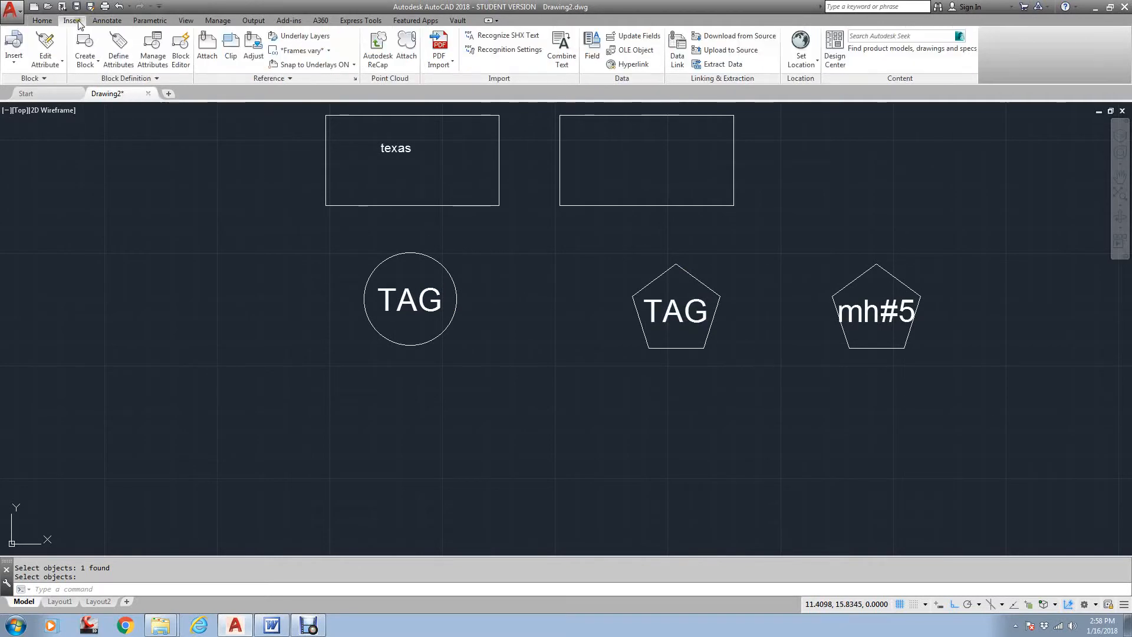
pyautogui.click(120, 63)
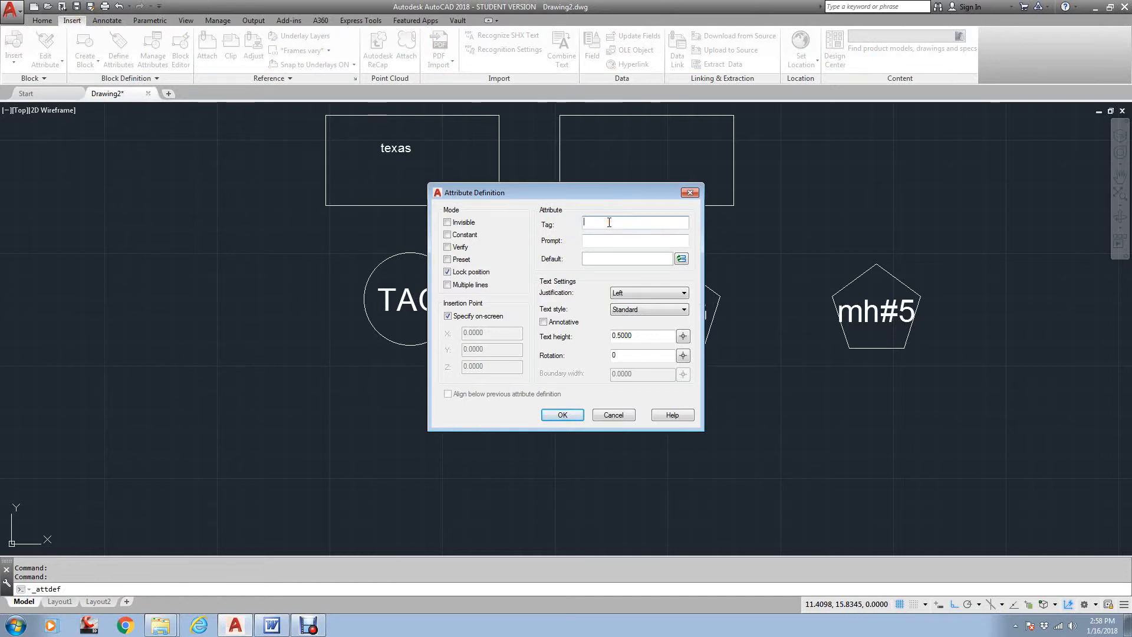
pyautogui.write('xxxx')
pyautogui.press('Tab')
pyautogui.write('Put Manhole # here, use 2 digits')
pyautogui.click(631, 258)
pyautogui.write('000000')
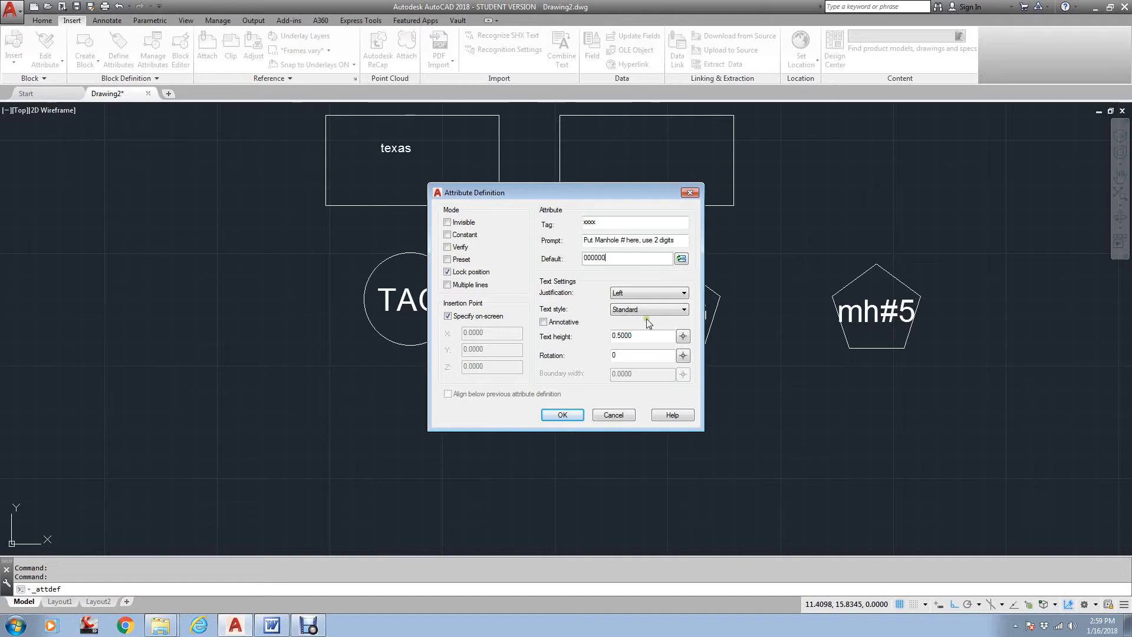
pyautogui.click(645, 295)
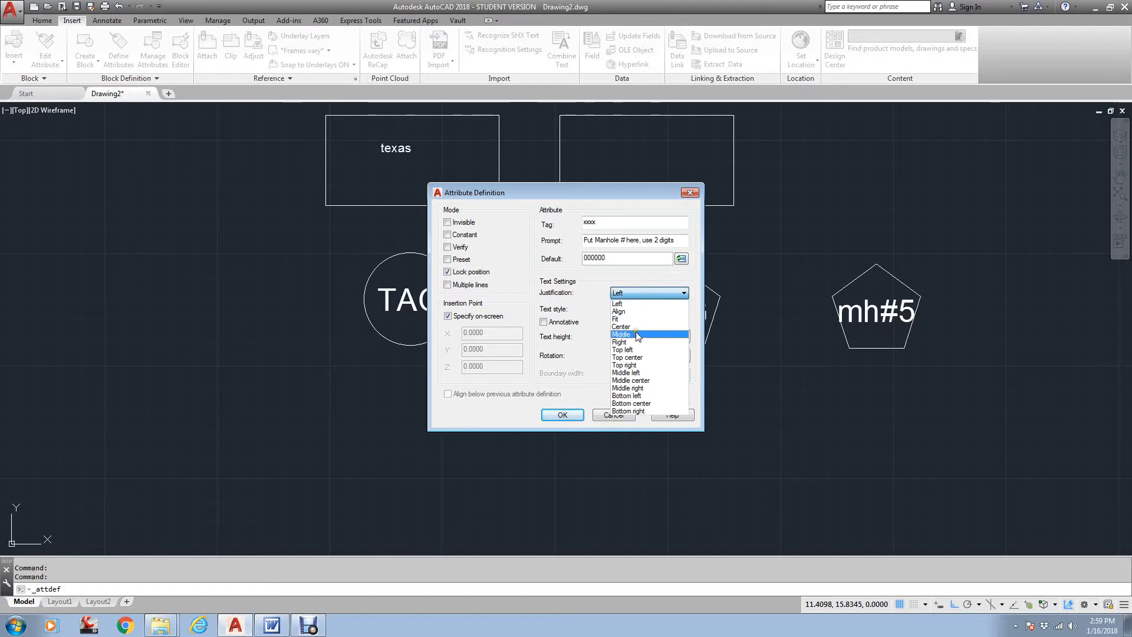
pyautogui.click(646, 380)
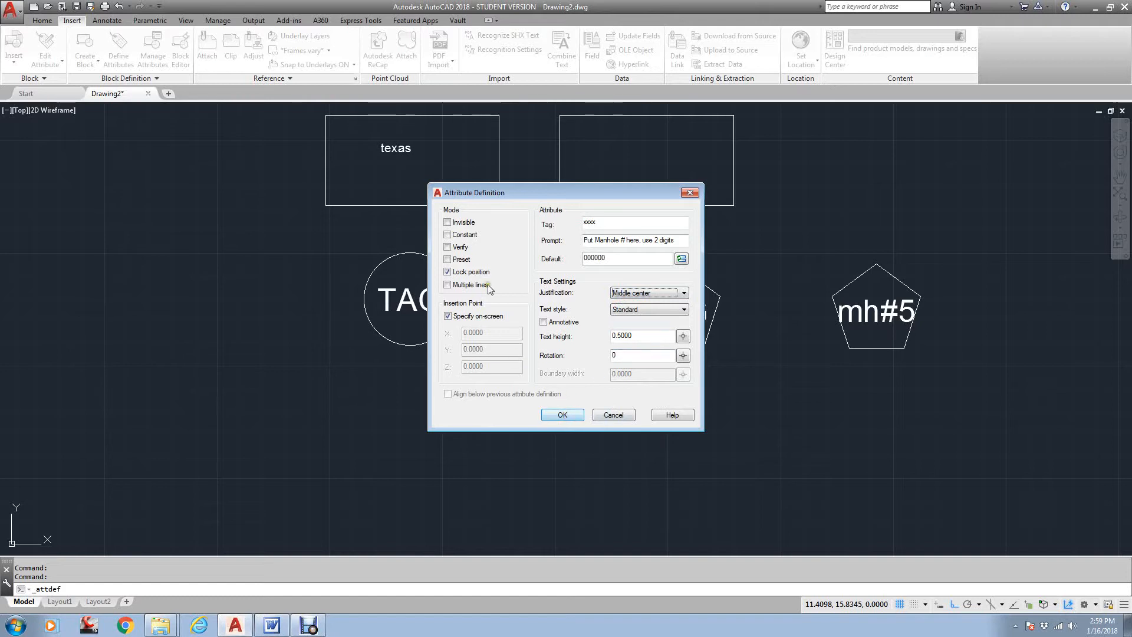
# Place the new attribute at the original circle's center and erase the old TAG attribute there
pyautogui.click(565, 413)
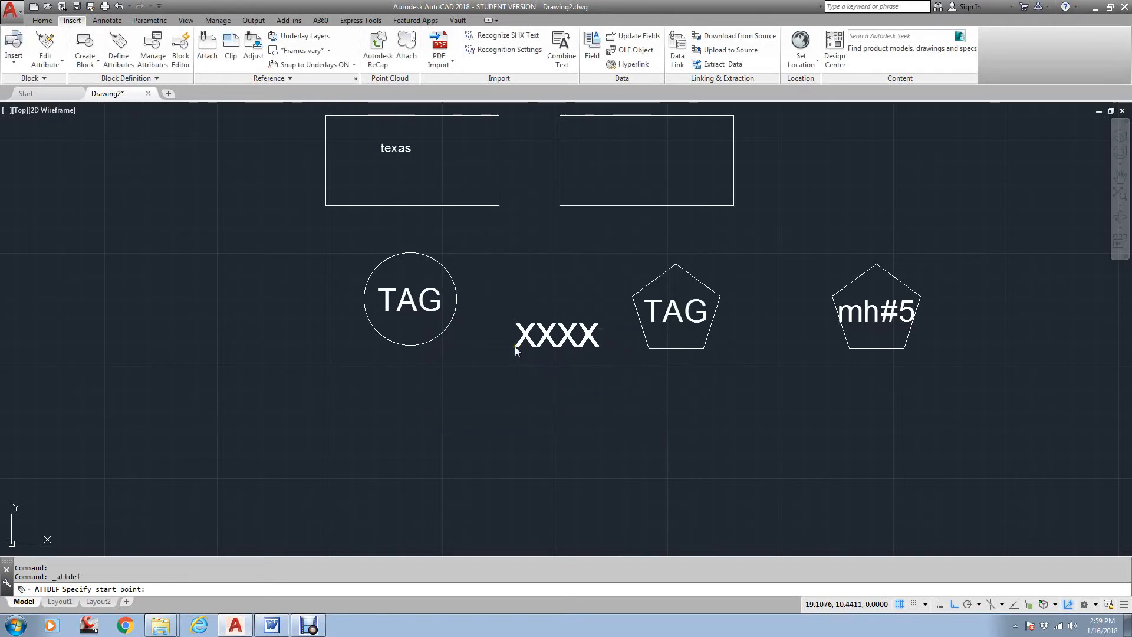
pyautogui.write('cen')
pyautogui.press('Return')
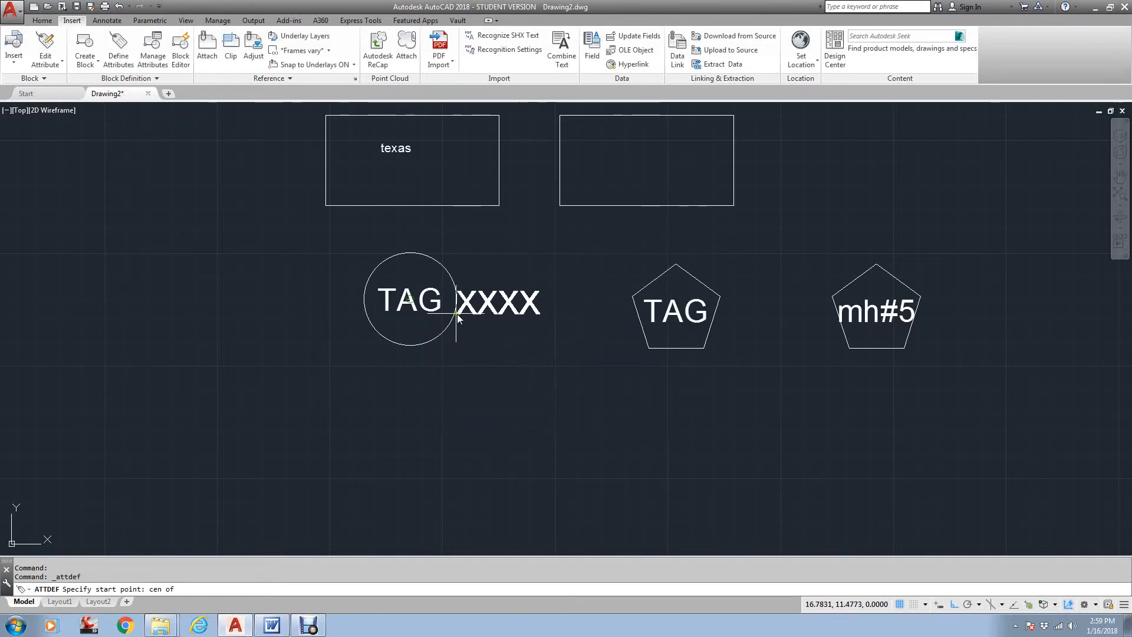
pyautogui.click(457, 314)
pyautogui.write('e')
pyautogui.press('Return')
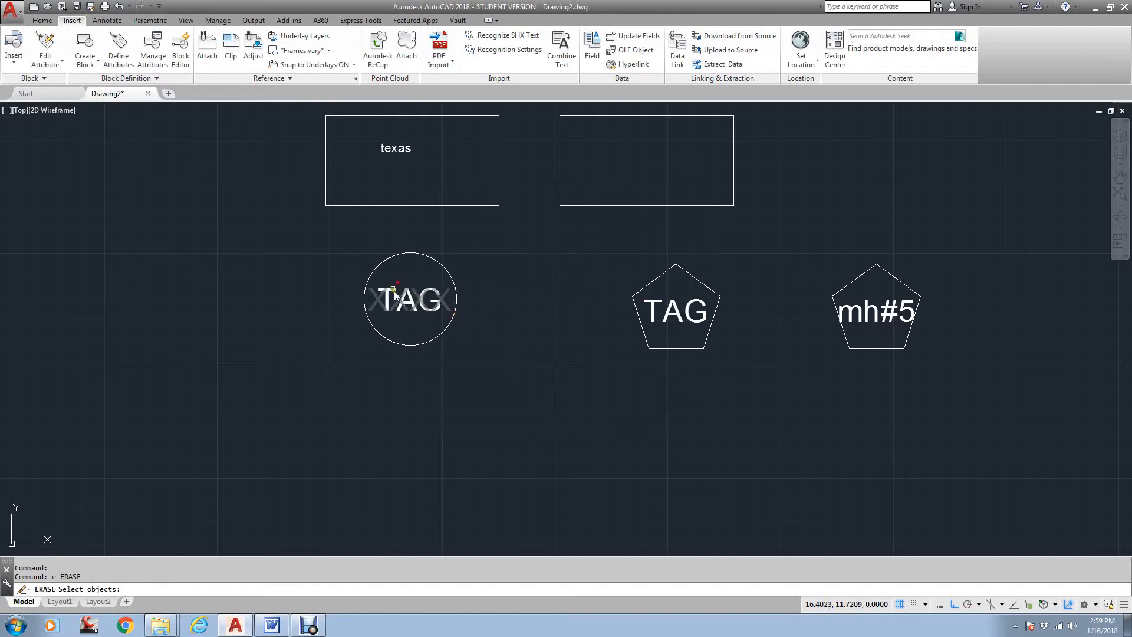
pyautogui.click(395, 292)
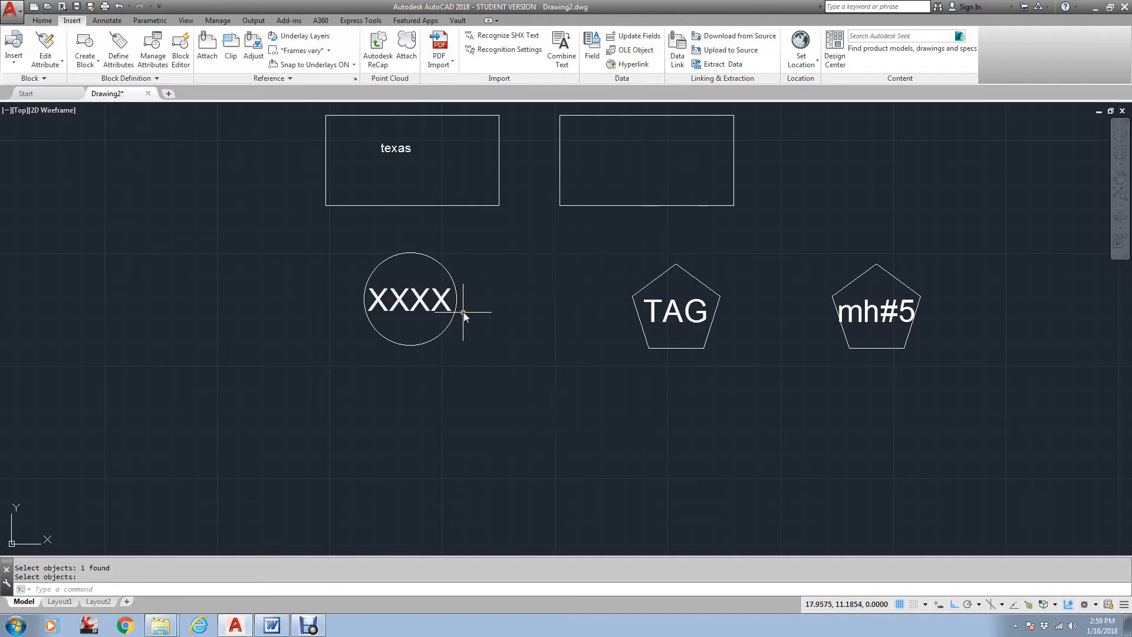
# Set up a block definition named "mh" with its base point at the center of the circle holding the XXXX attribute
pyautogui.scroll(2, 423, 302)
pyautogui.scroll(-2, 423, 302)
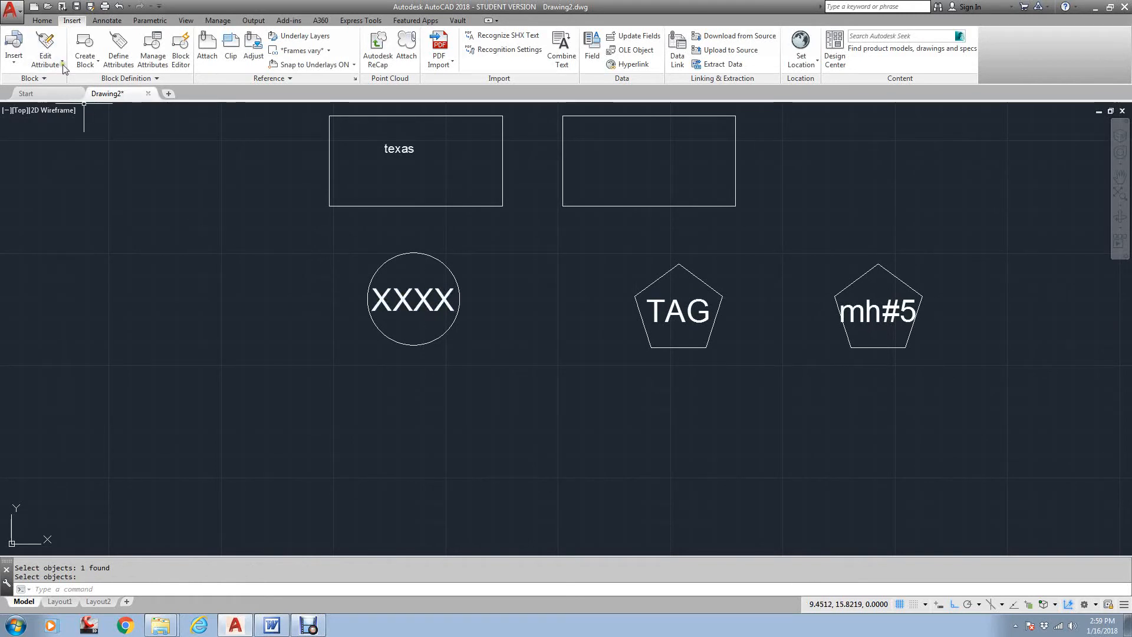
pyautogui.click(84, 62)
pyautogui.click(115, 102)
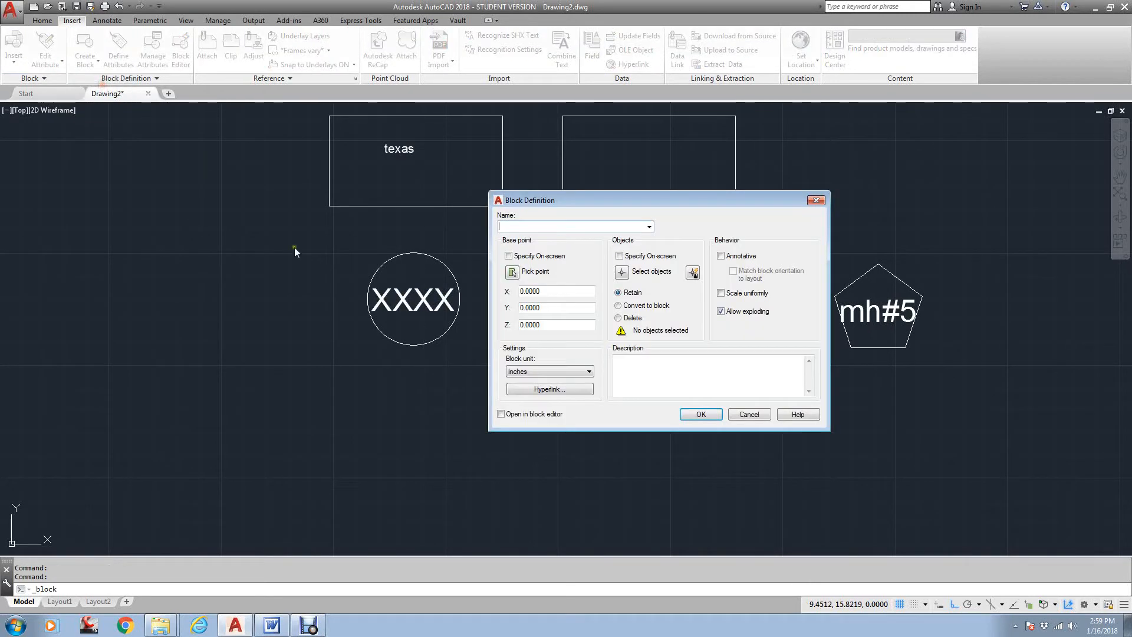
pyautogui.write('mn')
pyautogui.press('BackSpace')
pyautogui.write('h')
pyautogui.click(512, 272)
pyautogui.write('cen')
pyautogui.press('Return')
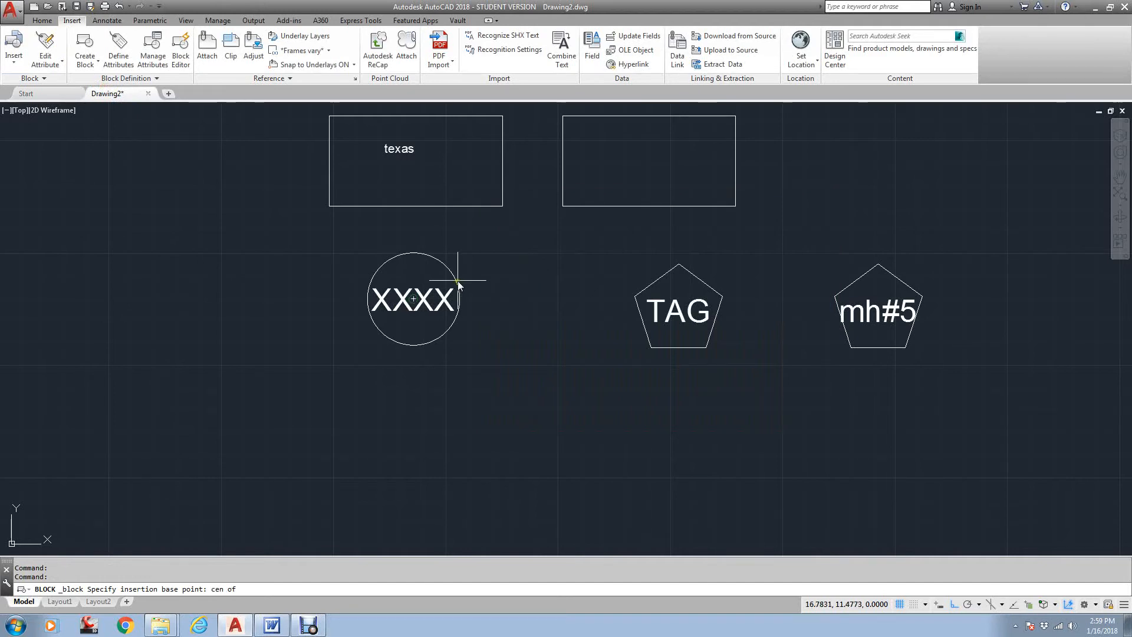
pyautogui.click(455, 275)
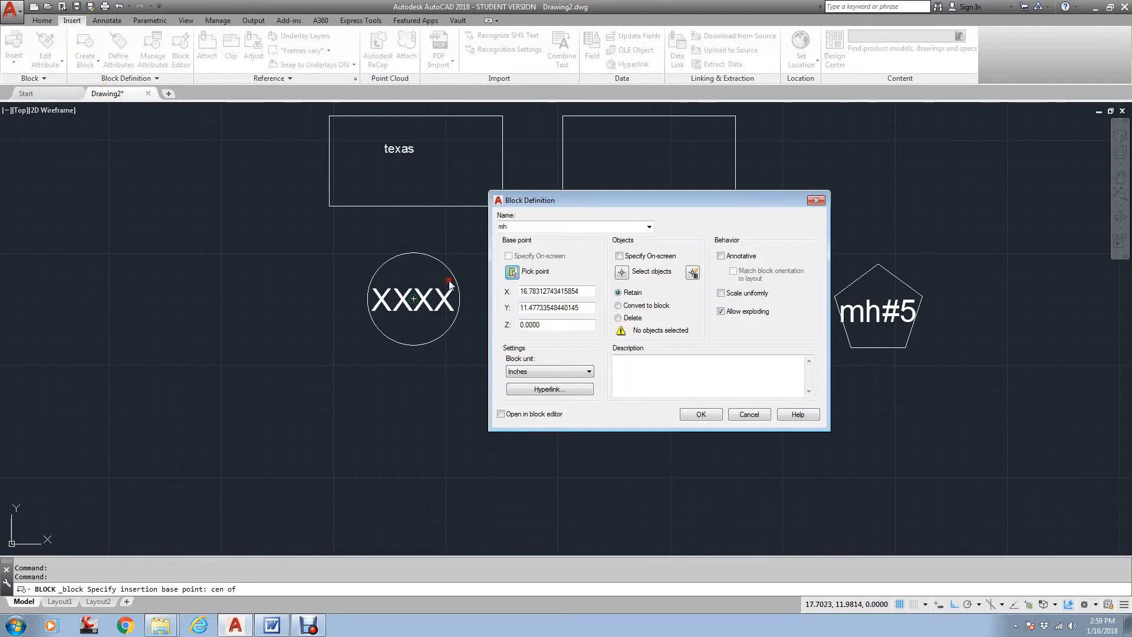
# Select the circle and its XXXX attribute as the block's objects and create the block, retaining the originals
pyautogui.click(613, 275)
pyautogui.click(362, 383)
pyautogui.press('Return')
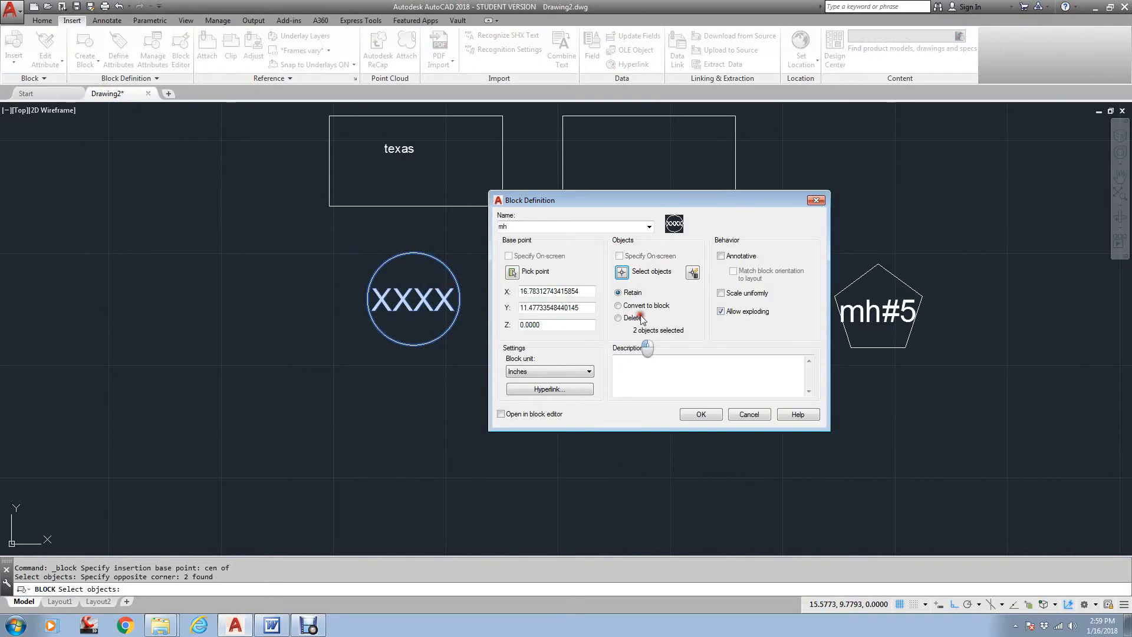
pyautogui.click(706, 415)
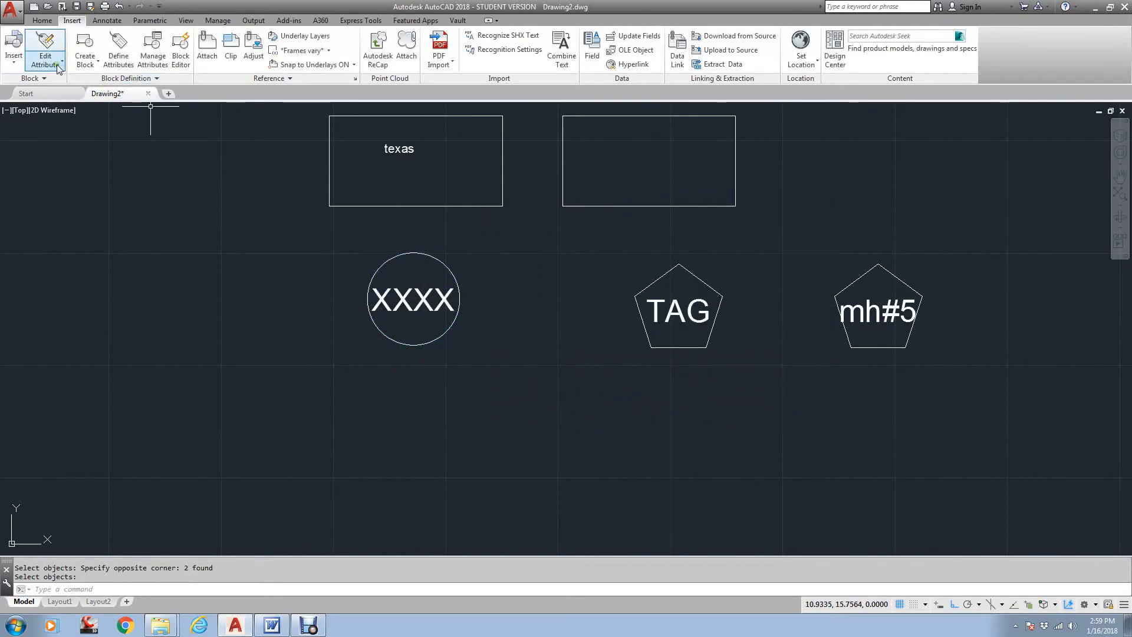
# Insert the mh block below and between the XXXX circle and the TAG pentagon, keeping the default attribute value 000000
pyautogui.click(11, 48)
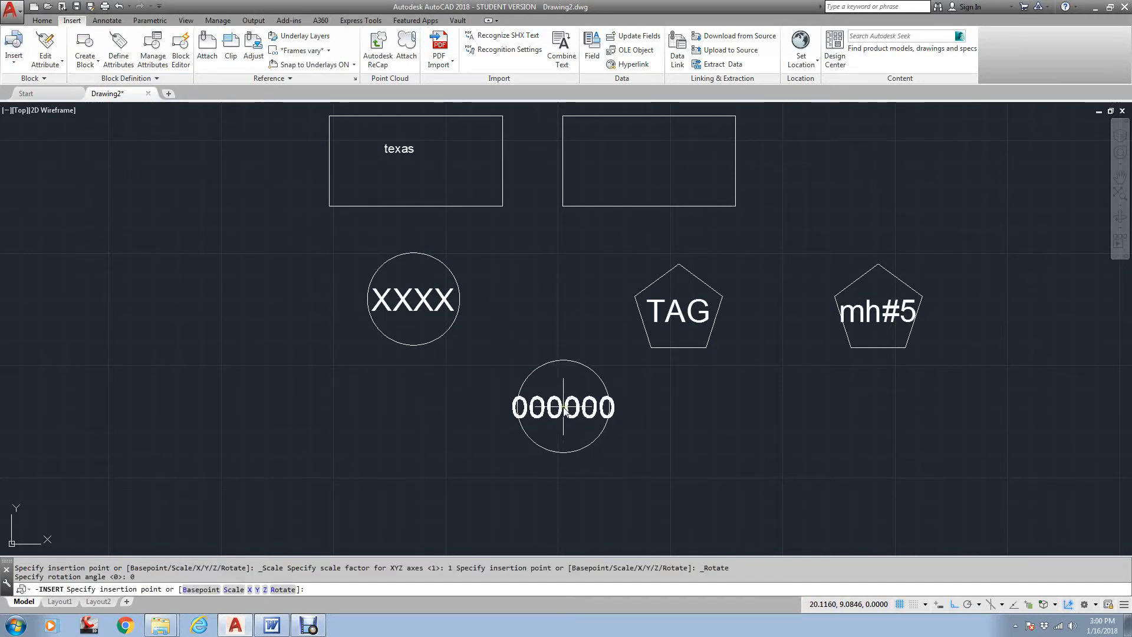
pyautogui.click(564, 409)
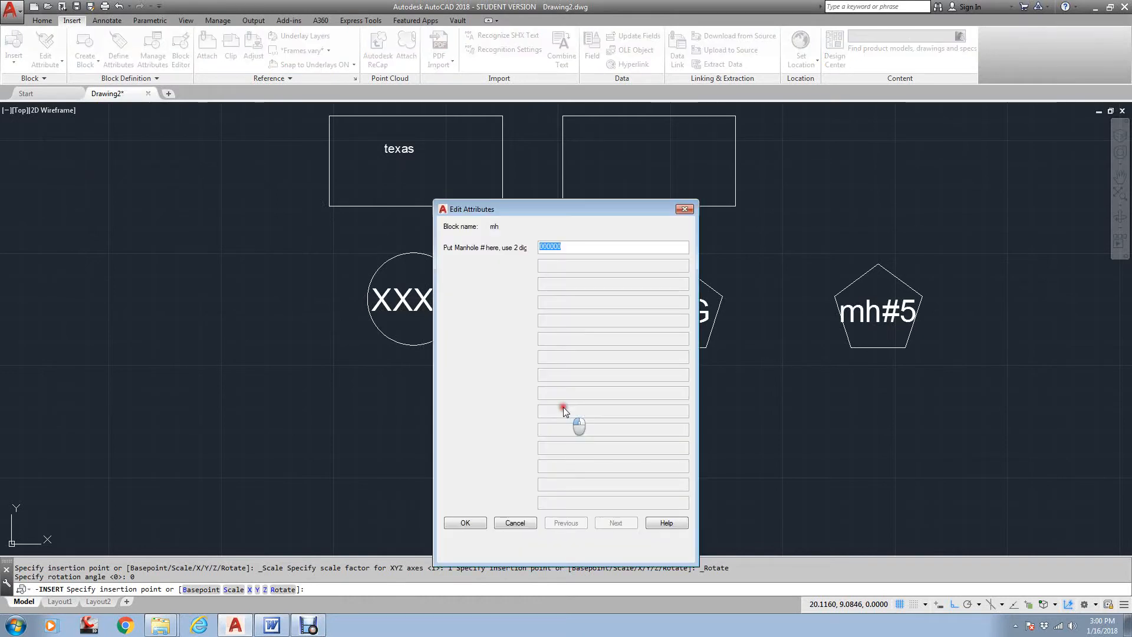
pyautogui.click(465, 523)
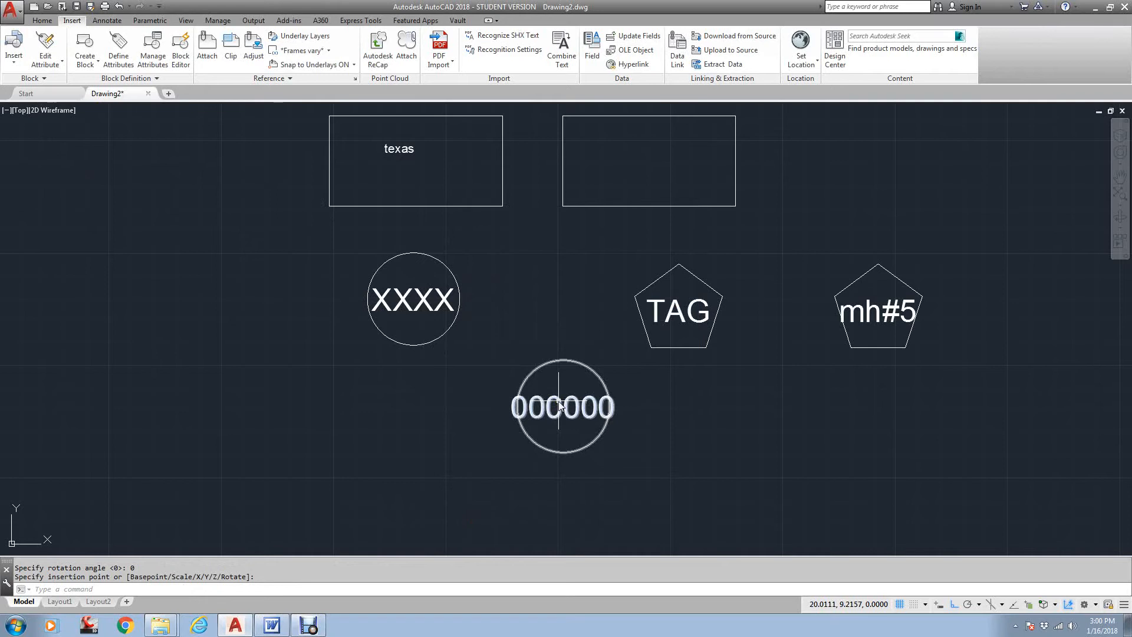
pyautogui.scroll(-3, 575, 411)
pyautogui.moveTo(582, 416); pyautogui.dragTo(586, 383, button='middle')
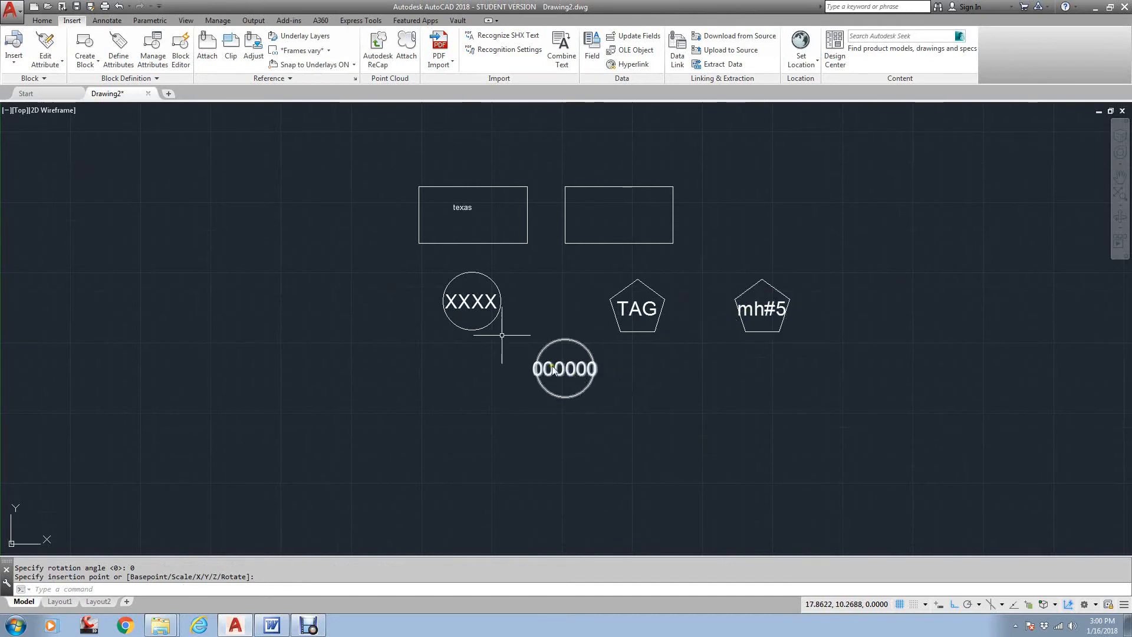
pyautogui.press('Return')
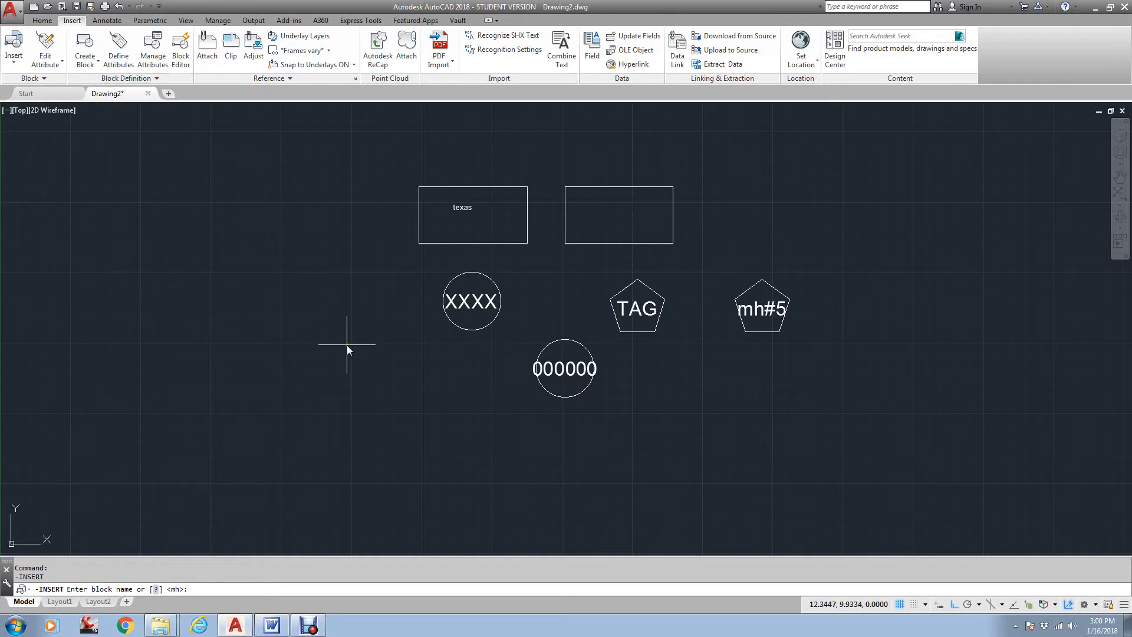
pyautogui.press('Return')
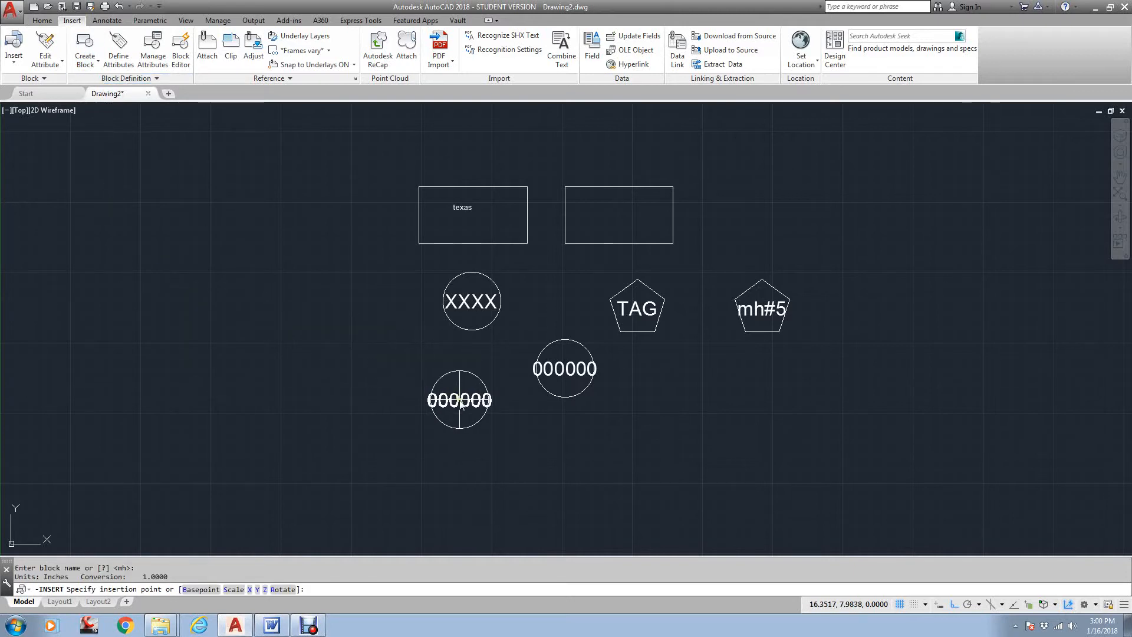
pyautogui.click(459, 400)
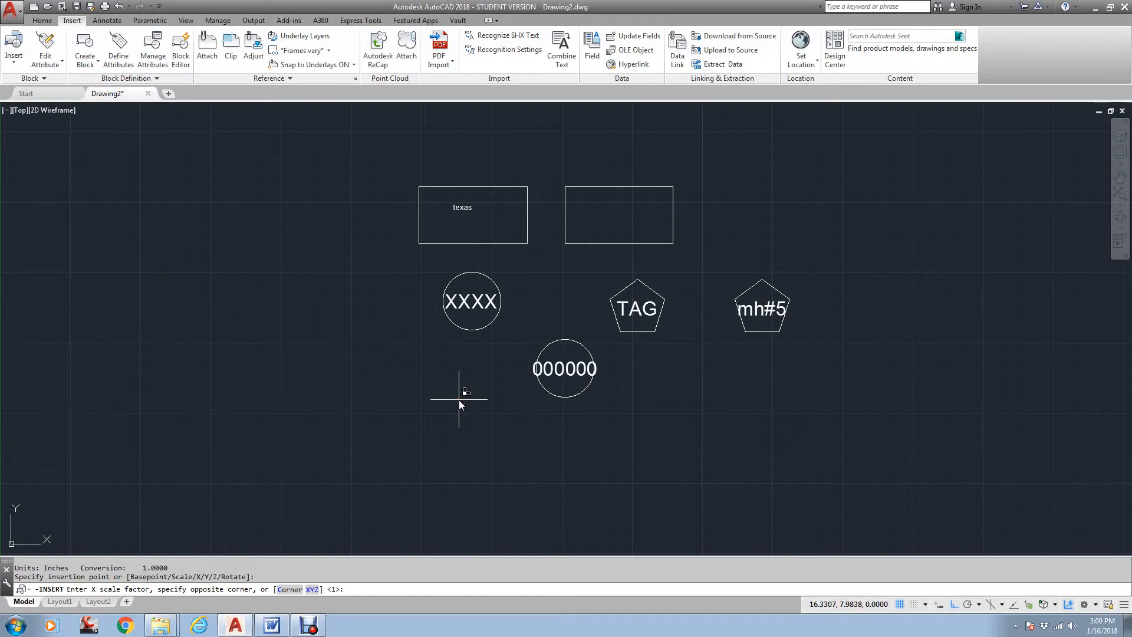
pyautogui.press('Return')
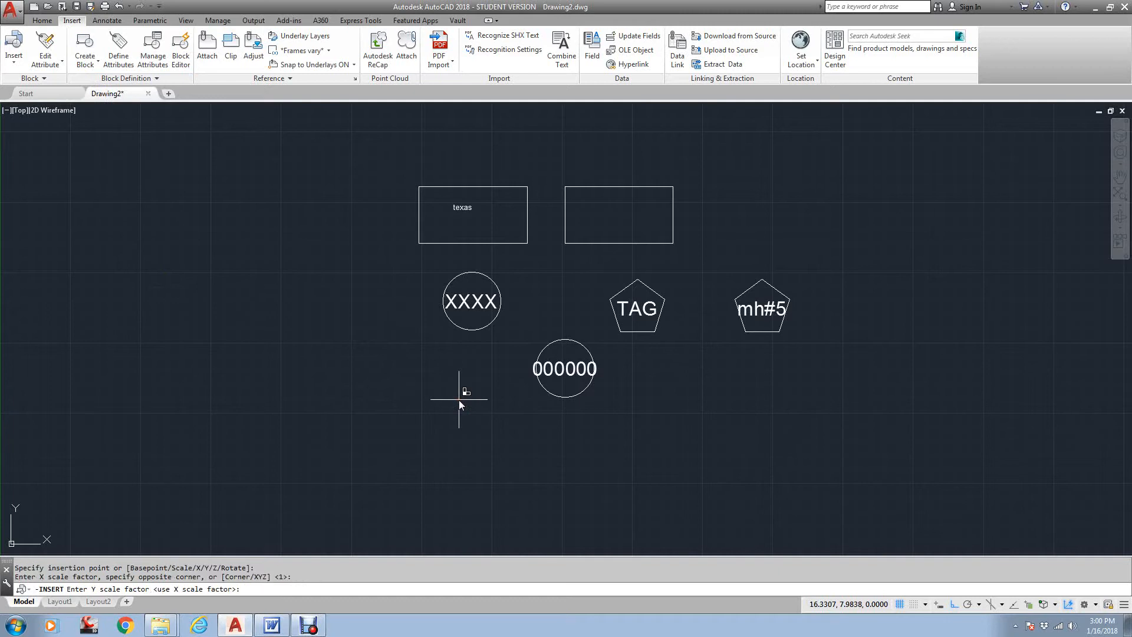
pyautogui.press('Return')
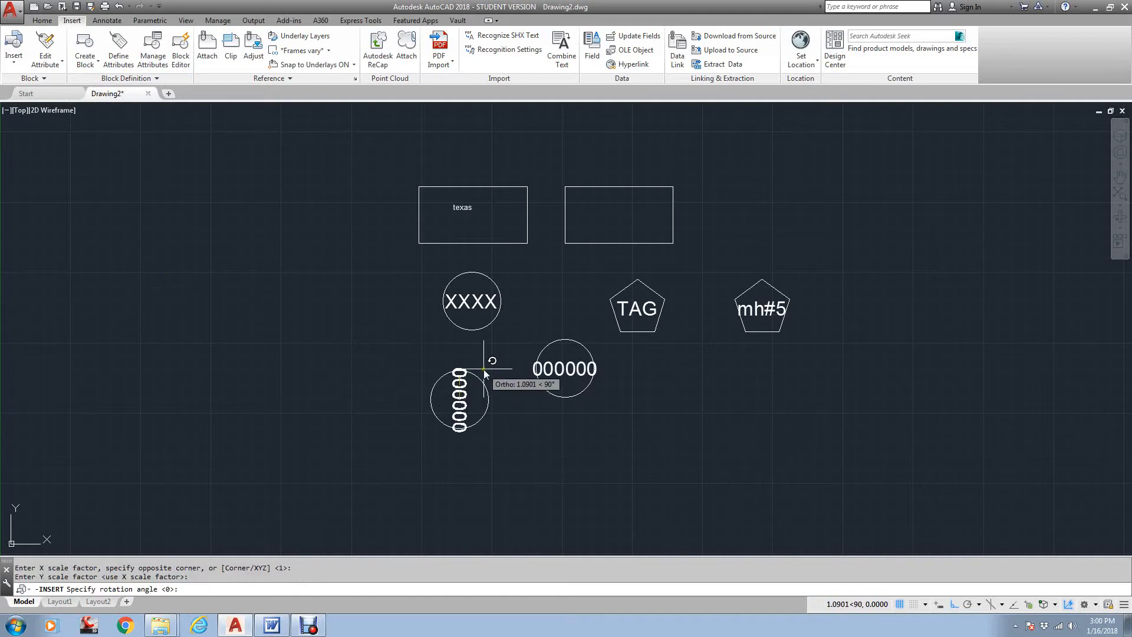
pyautogui.press('Escape')
pyautogui.press('Escape')
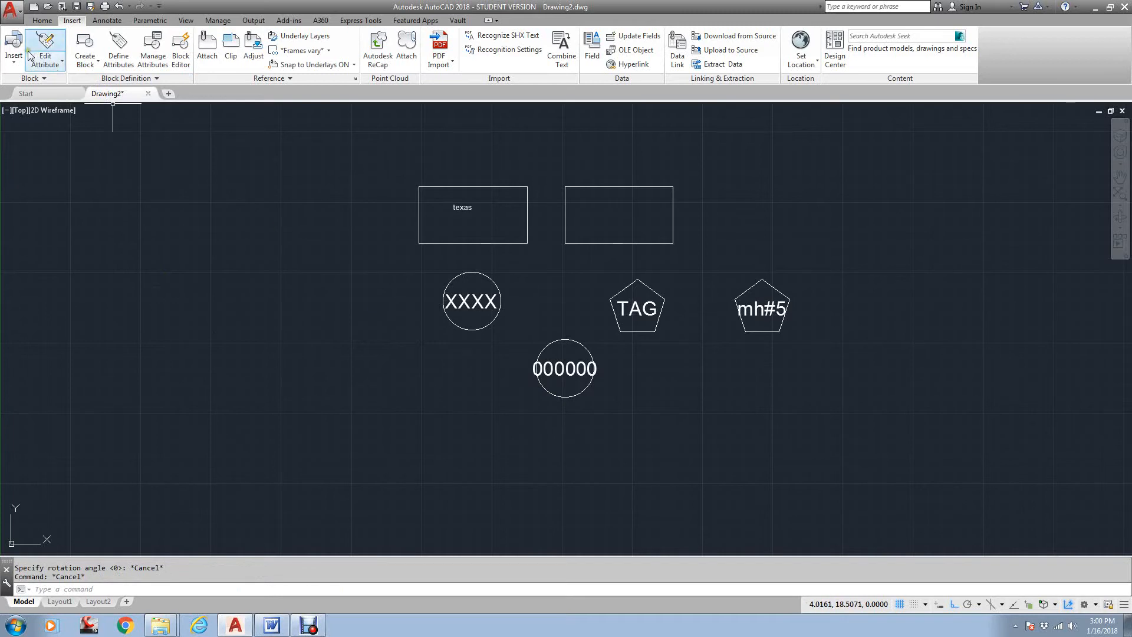
# Insert the mh block to the lower left of the XXXX circle with manhole number 09
pyautogui.click(55, 159)
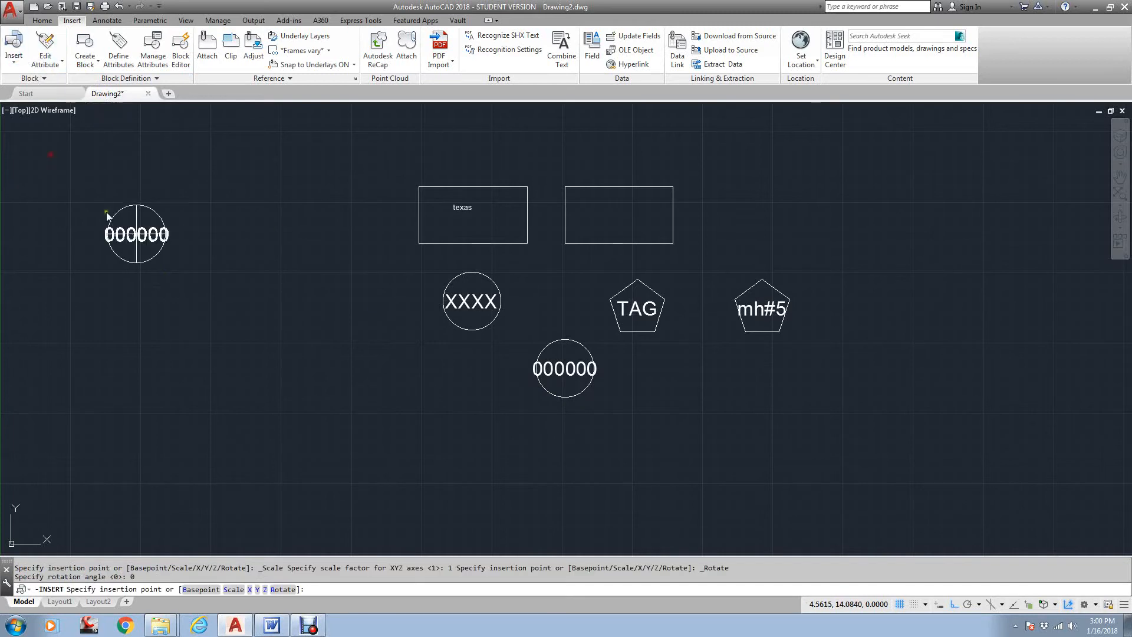
pyautogui.click(362, 369)
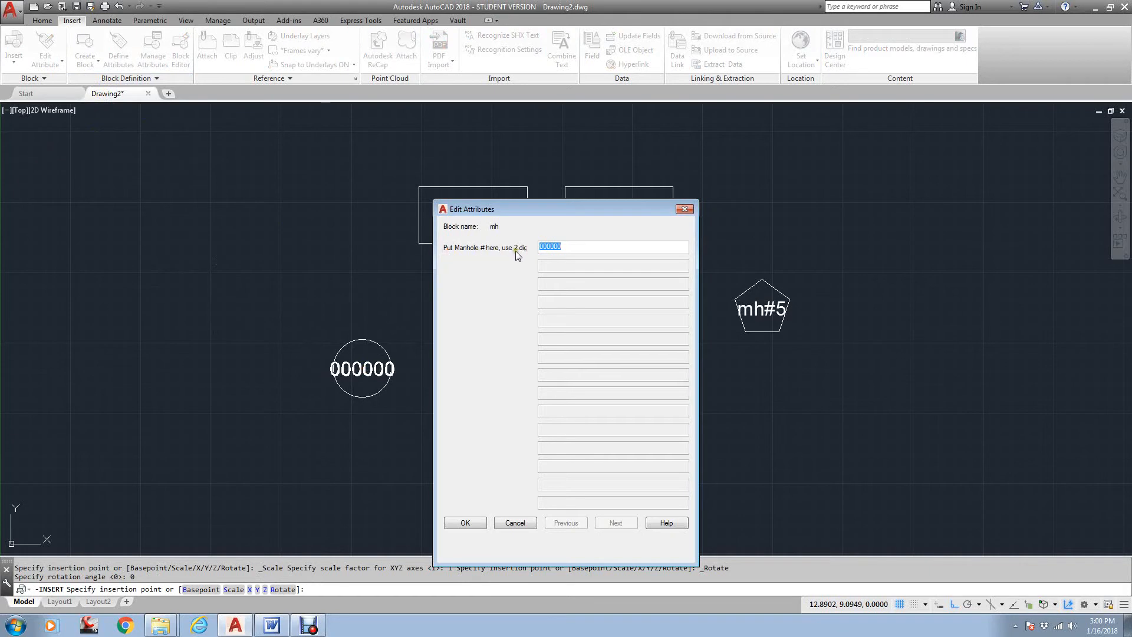
pyautogui.moveTo(694, 260); pyautogui.dragTo(847, 261)
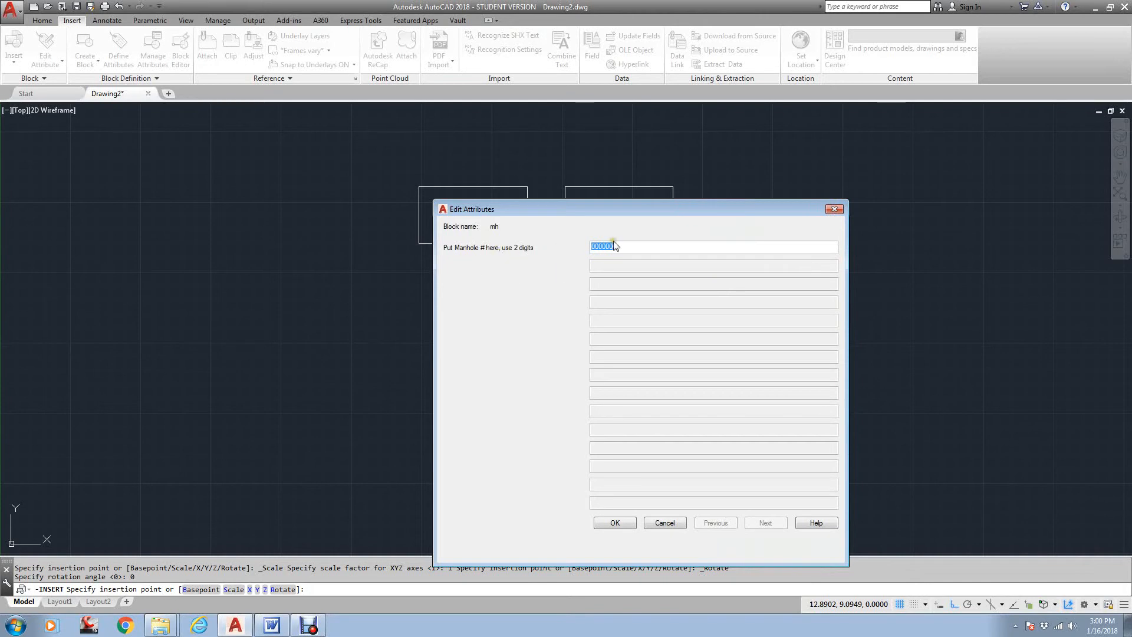
pyautogui.write('09')
pyautogui.click(616, 520)
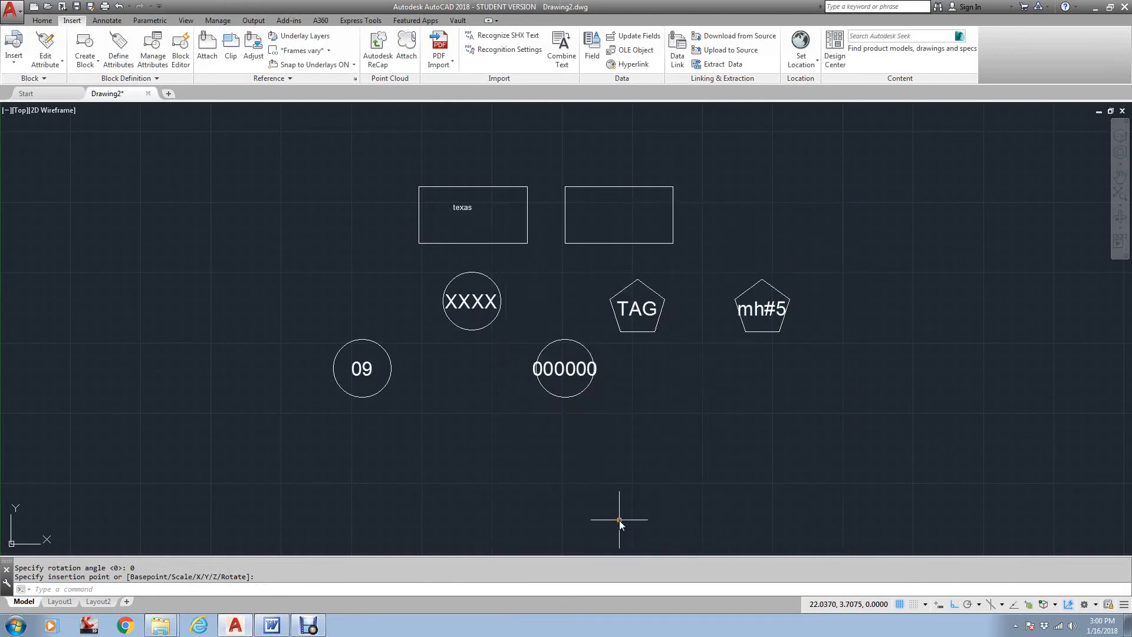
# Change the attribute value of the newly inserted mh circle block to mh09
pyautogui.doubleClick(369, 375)
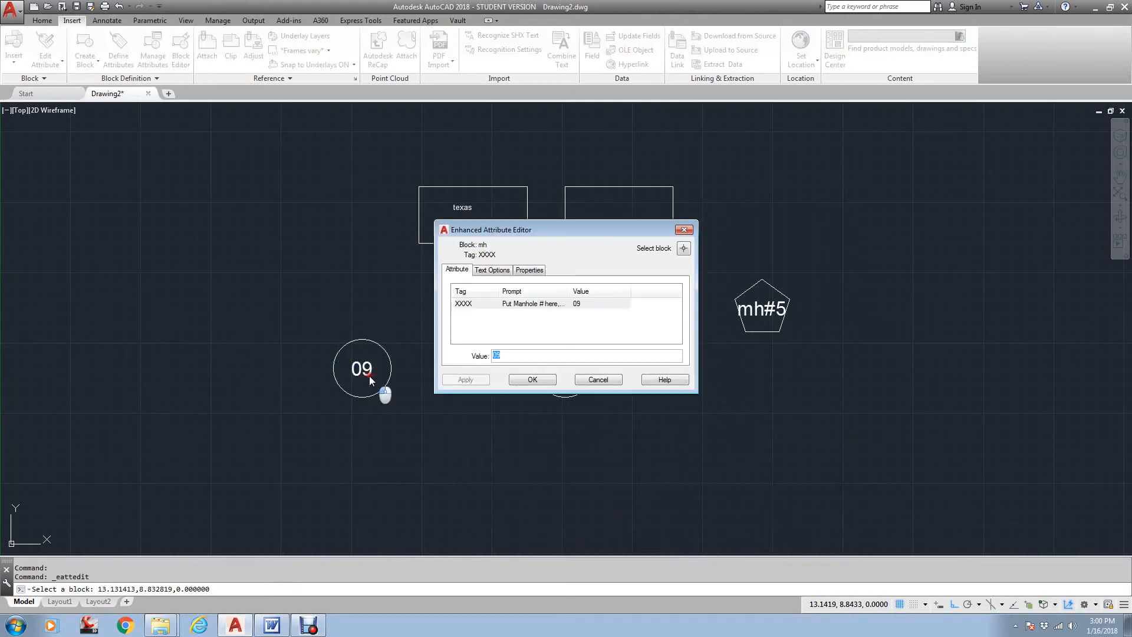
pyautogui.click(495, 355)
pyautogui.write('mh')
pyautogui.click(540, 382)
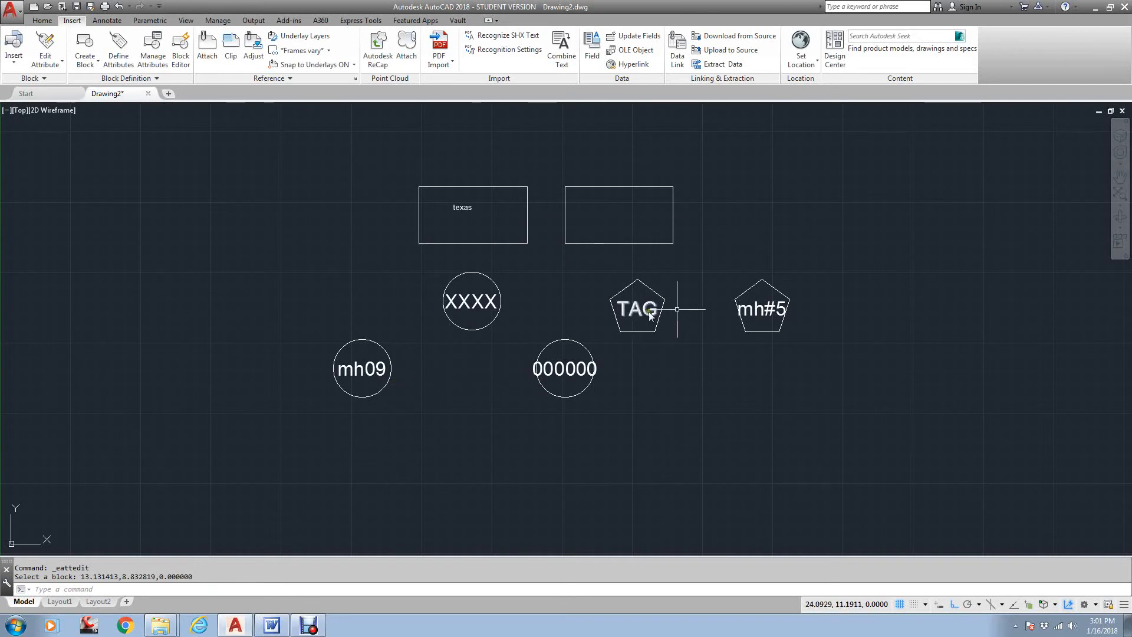
# Change the attribute value of the inserted manhole pentagon block to mh#7
pyautogui.doubleClick(757, 303)
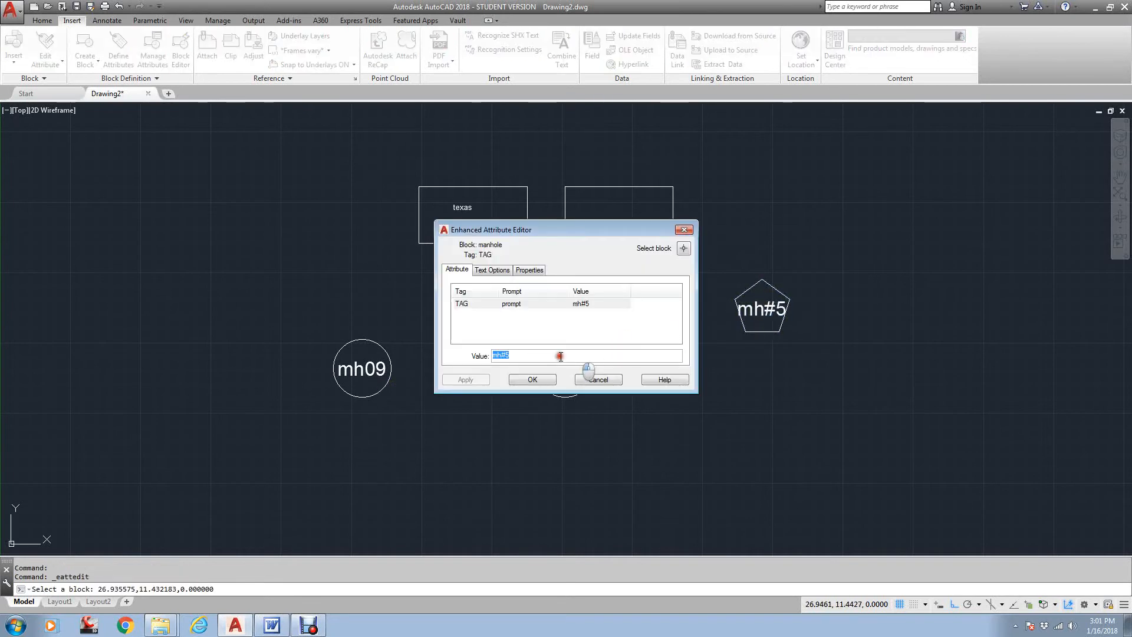
pyautogui.click(507, 357)
pyautogui.press('BackSpace')
pyautogui.write('7')
pyautogui.click(545, 379)
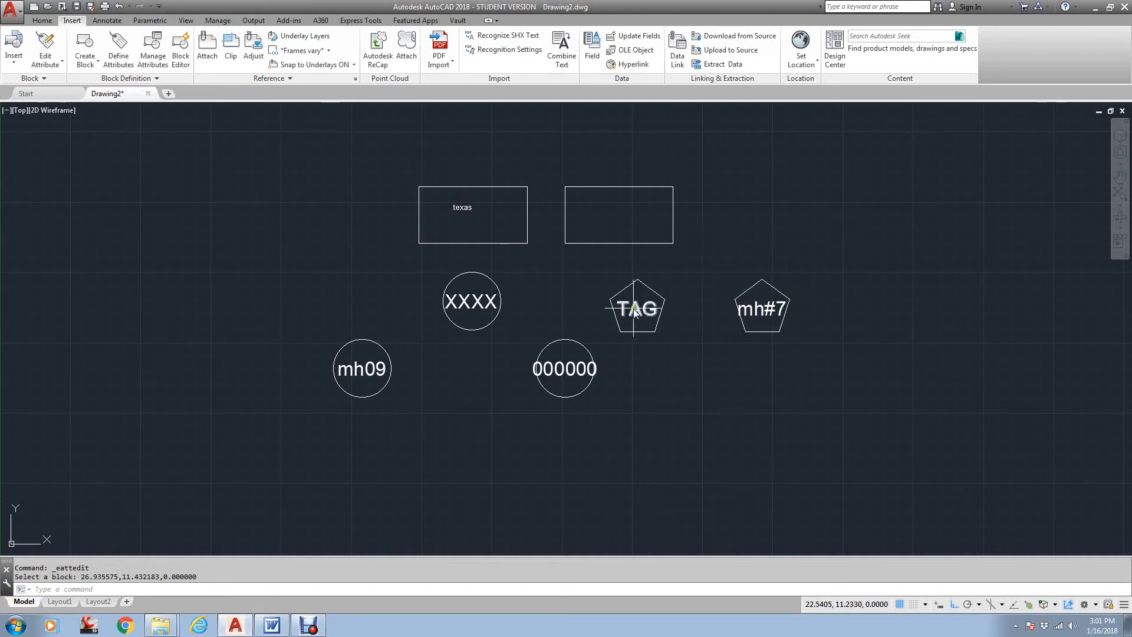
# Explode the mh block reading 000000 and review its attribute's tag, prompt and default without editing them
pyautogui.write('x')
pyautogui.press('Return')
pyautogui.click(574, 370)
pyautogui.press('Return')
pyautogui.doubleClick(572, 369)
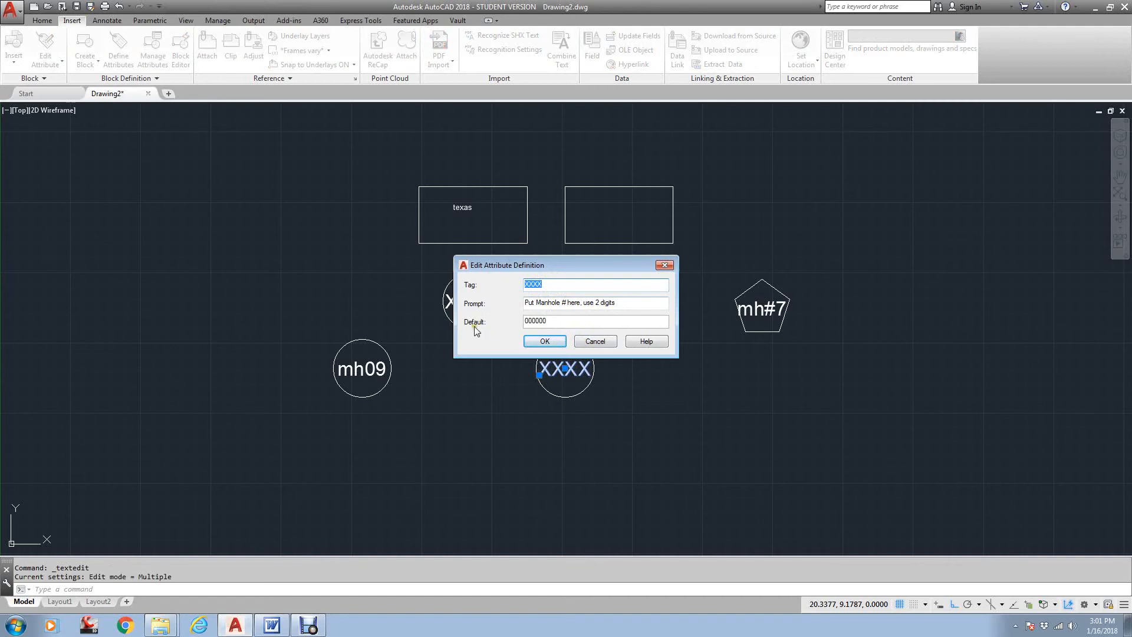
pyautogui.click(592, 341)
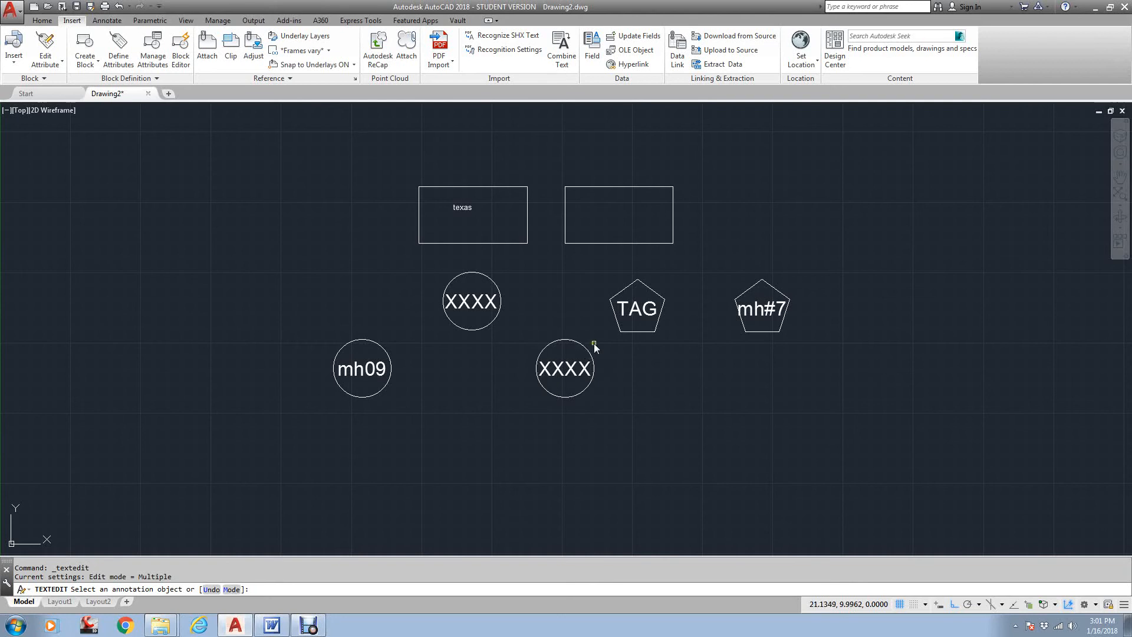
pyautogui.click(527, 320)
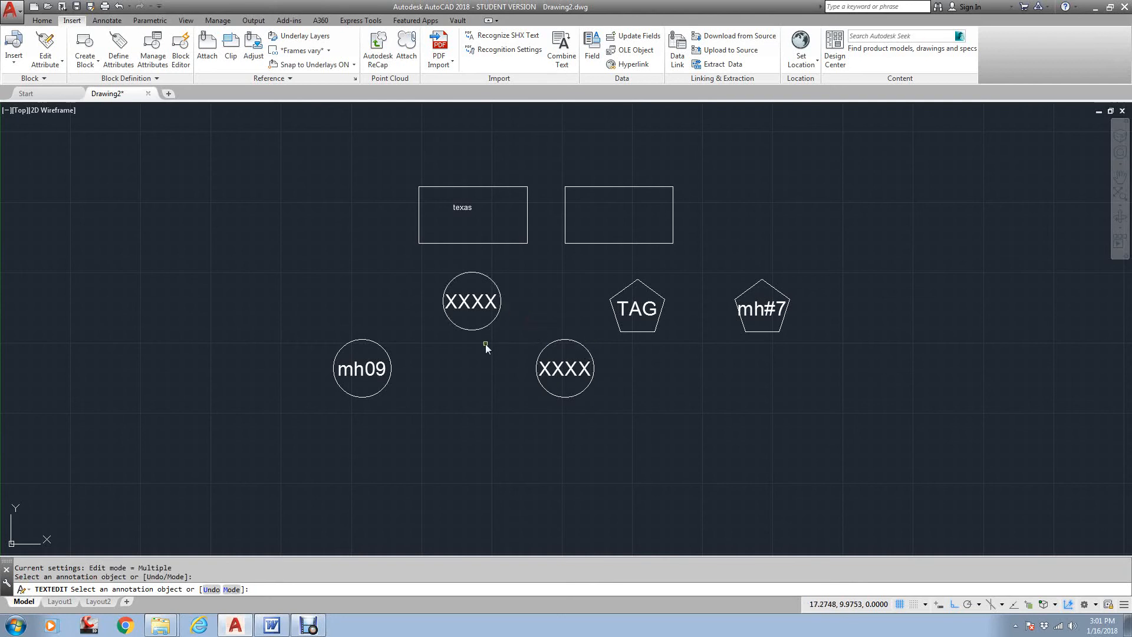
pyautogui.press('Escape')
pyautogui.press('Escape')
# Erase the XXXX attribute from the circle directly below the texas rectangle
pyautogui.scroll(4, 471, 321)
pyautogui.scroll(-2, 475, 319)
pyautogui.write('e')
pyautogui.press('Return')
pyautogui.click(486, 298)
pyautogui.press('Return')
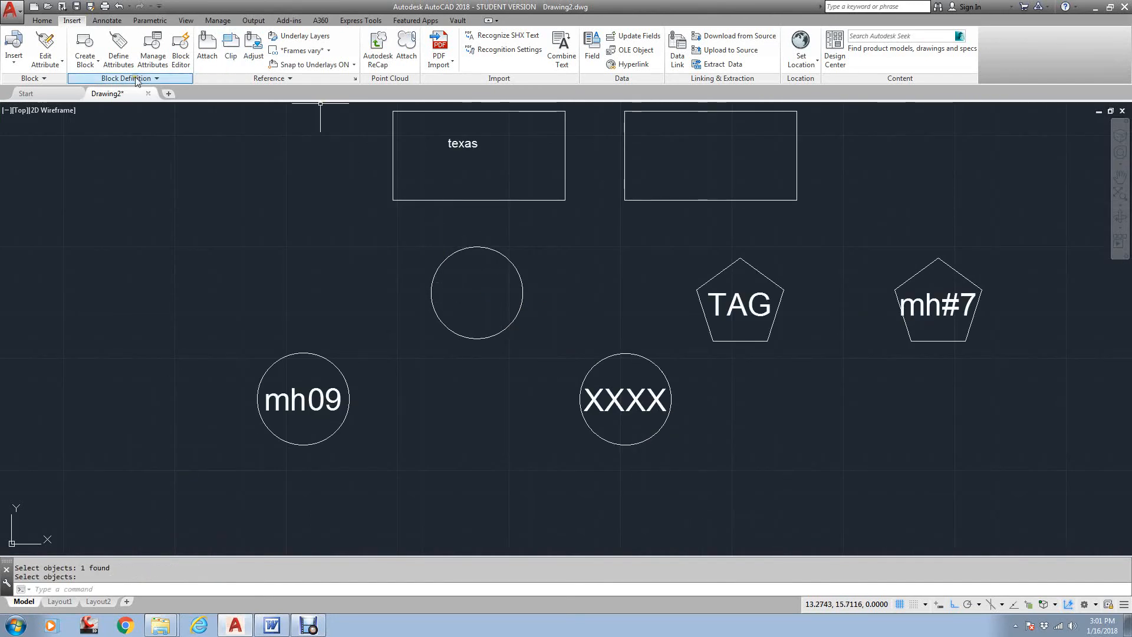
# Define an attribute with tag 0000000, prompt "put number here" and default xxxxxxxxxxxxx, and place it inside the empty circle
pyautogui.click(118, 52)
pyautogui.click(632, 222)
pyautogui.write('0000000')
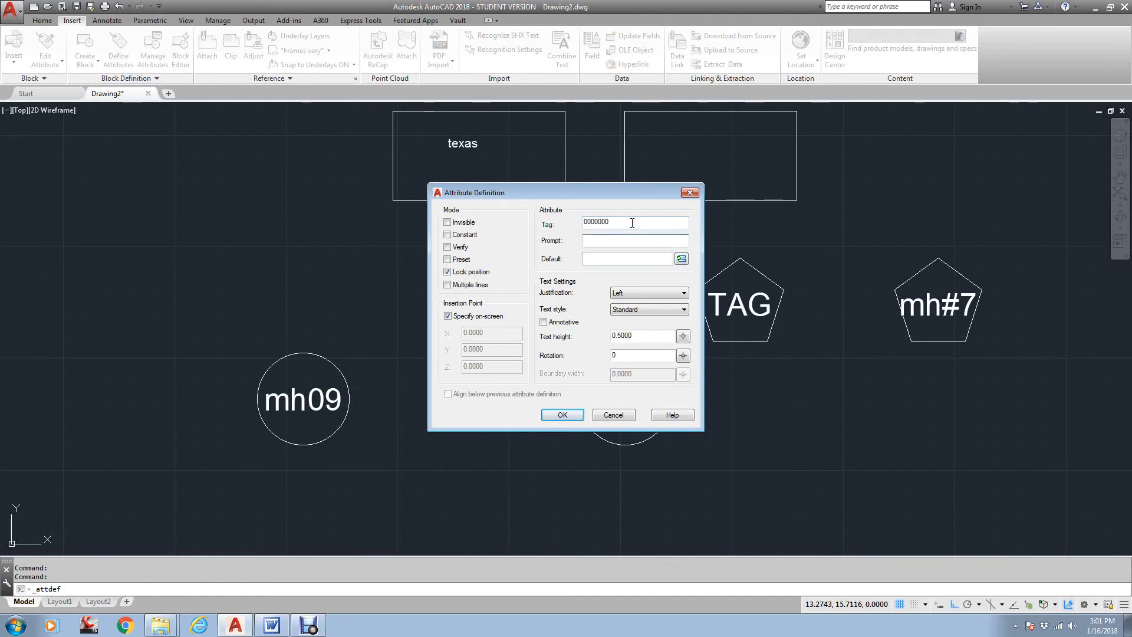
pyautogui.write('put n')
pyautogui.write('xxxxxxxxxxxxx')
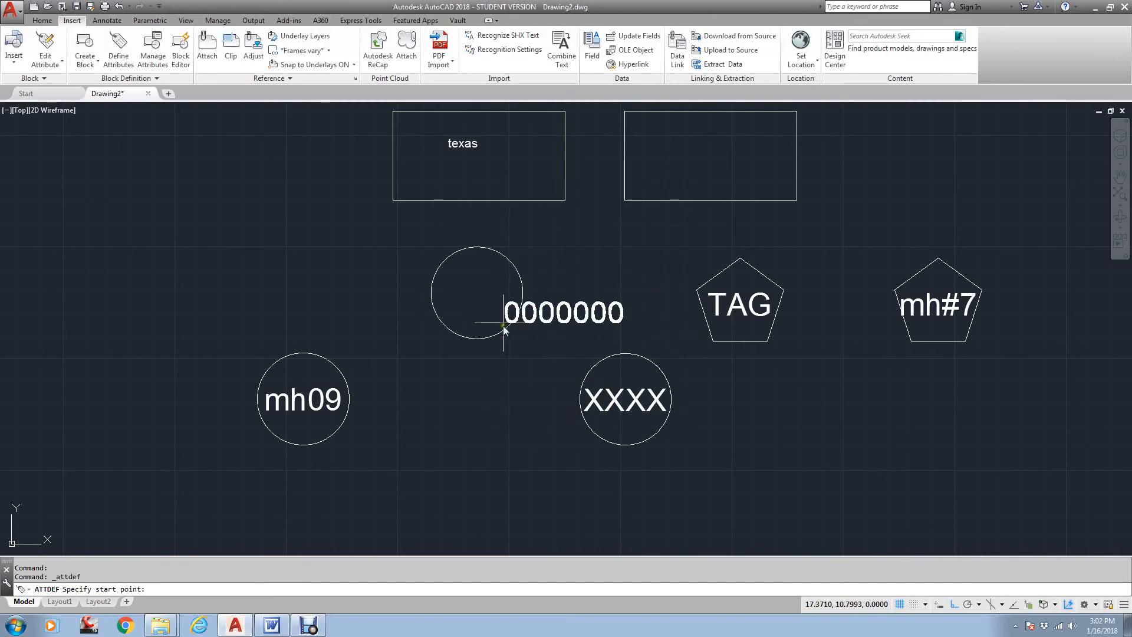
pyautogui.scroll(5, 494, 313)
pyautogui.scroll(-5, 434, 288)
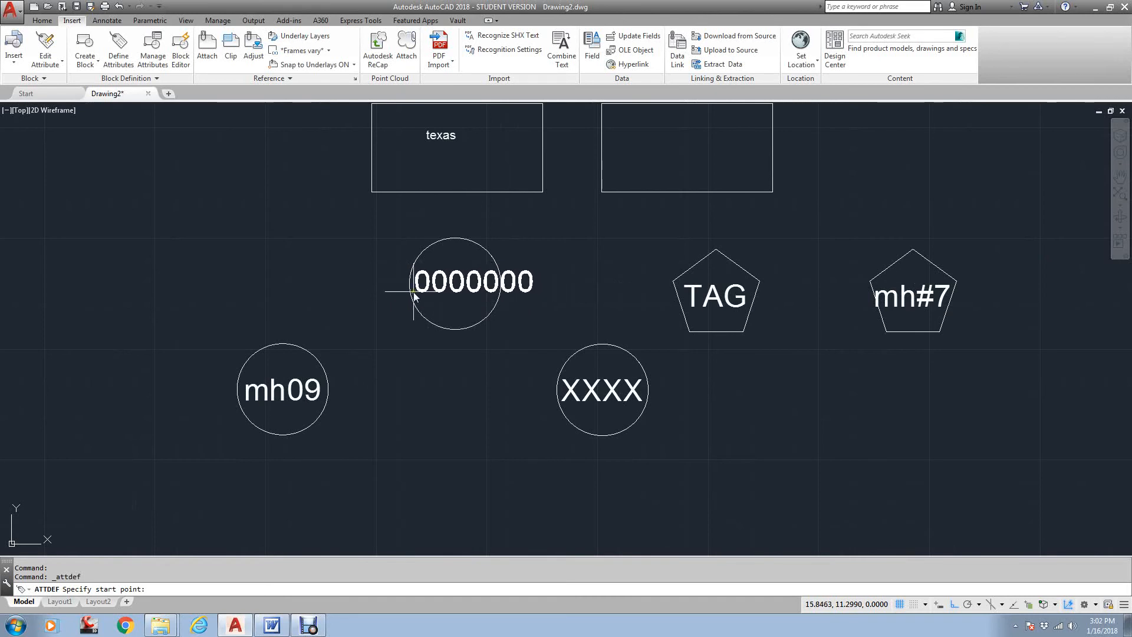
pyautogui.click(414, 297)
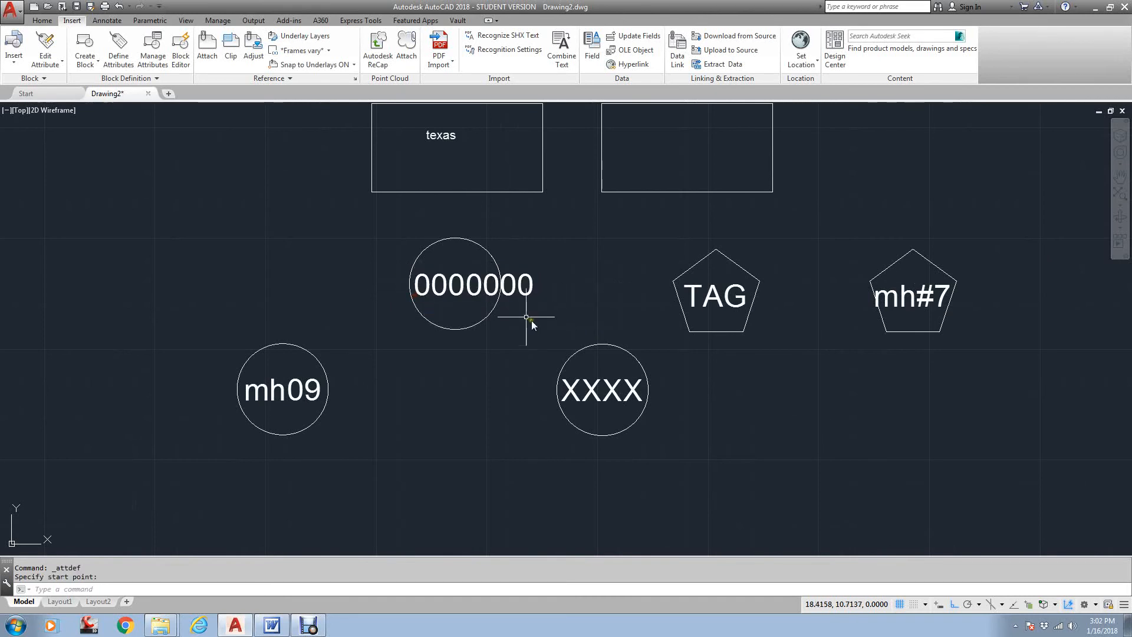
# Shorten the new attribute's tag to 00
pyautogui.doubleClick(514, 289)
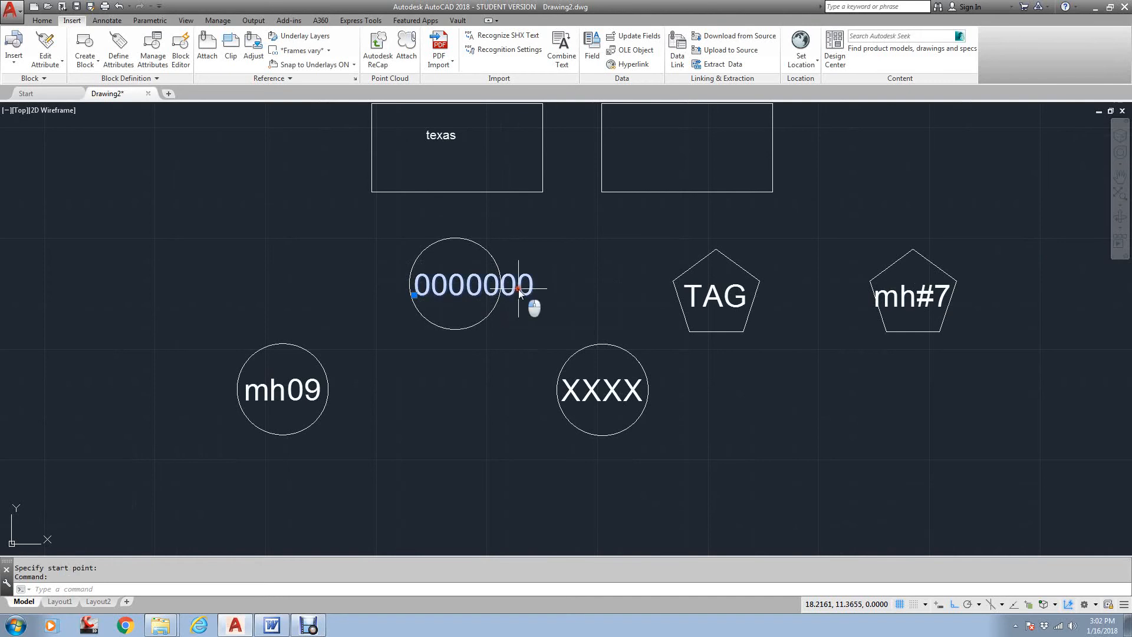
pyautogui.click(554, 285)
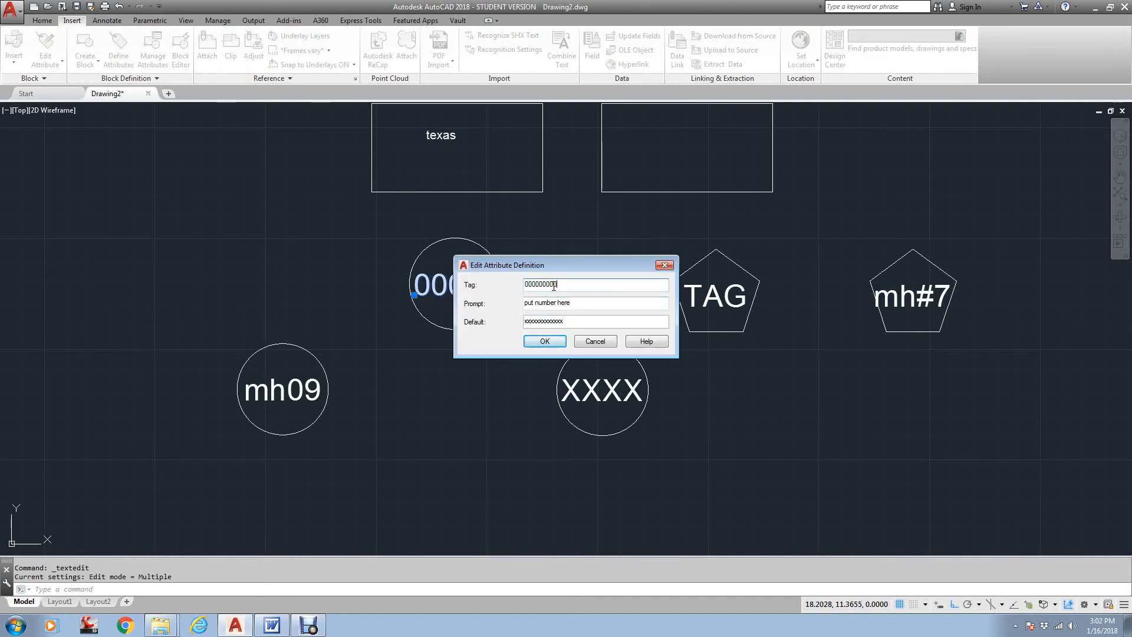
pyautogui.press('BackSpace')
pyautogui.press('BackSpace')
pyautogui.press('BackSpace')
pyautogui.press('BackSpace')
pyautogui.press('BackSpace')
pyautogui.press('BackSpace')
pyautogui.press('BackSpace')
pyautogui.press('BackSpace')
pyautogui.write('00')
pyautogui.click(555, 341)
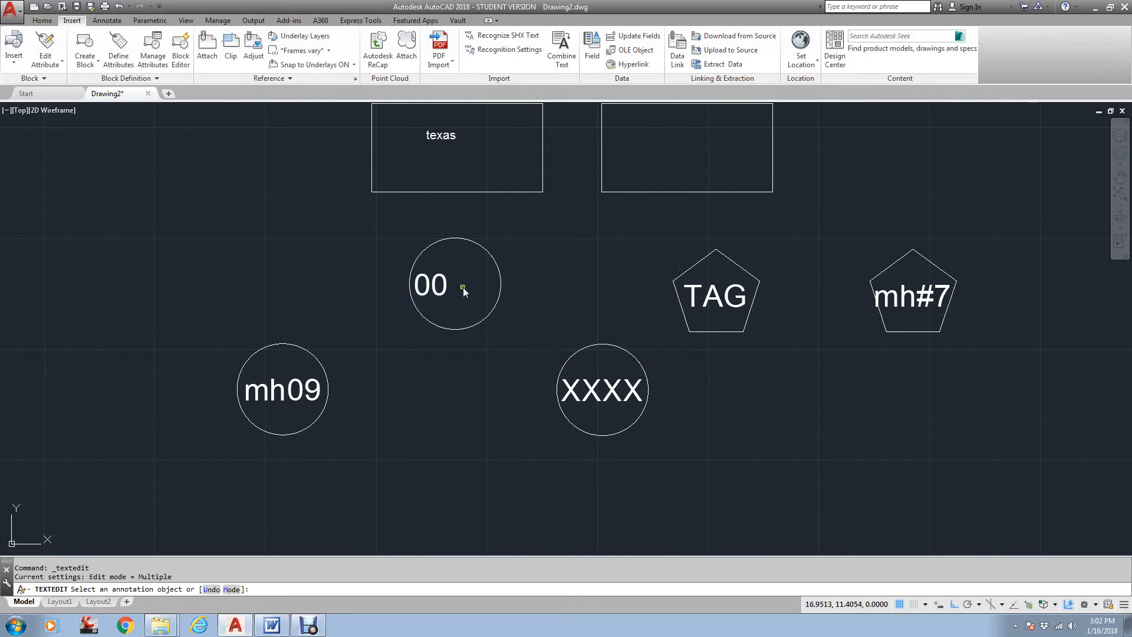
# Change the tag of the attribute in the circle below the texas rectangle to 1234
pyautogui.click(453, 292)
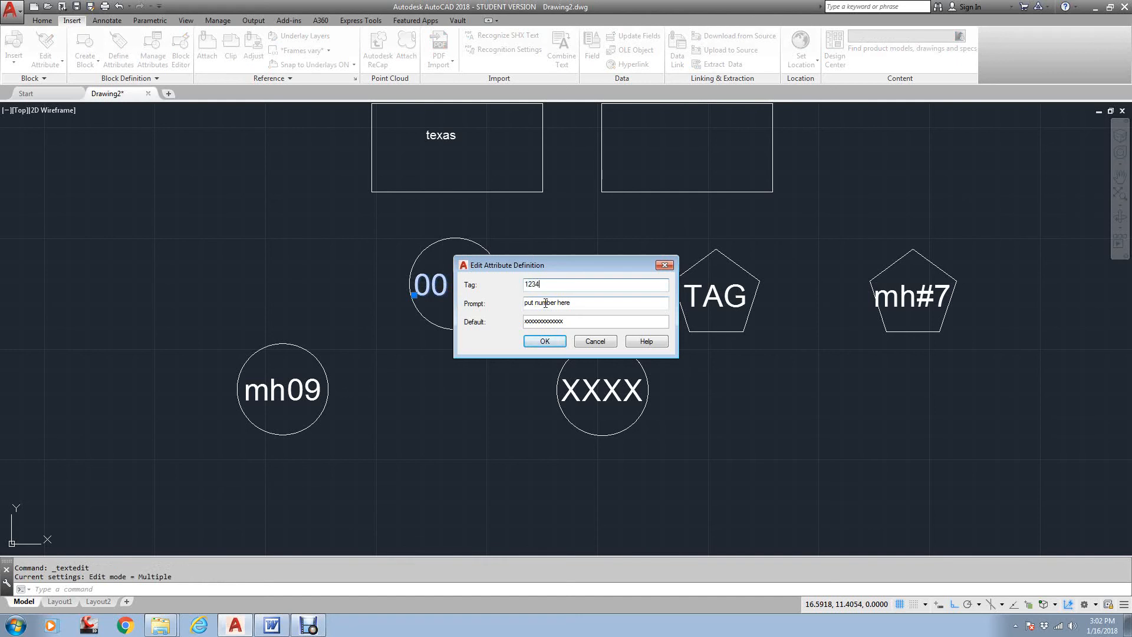
pyautogui.write('1234')
pyautogui.click(545, 340)
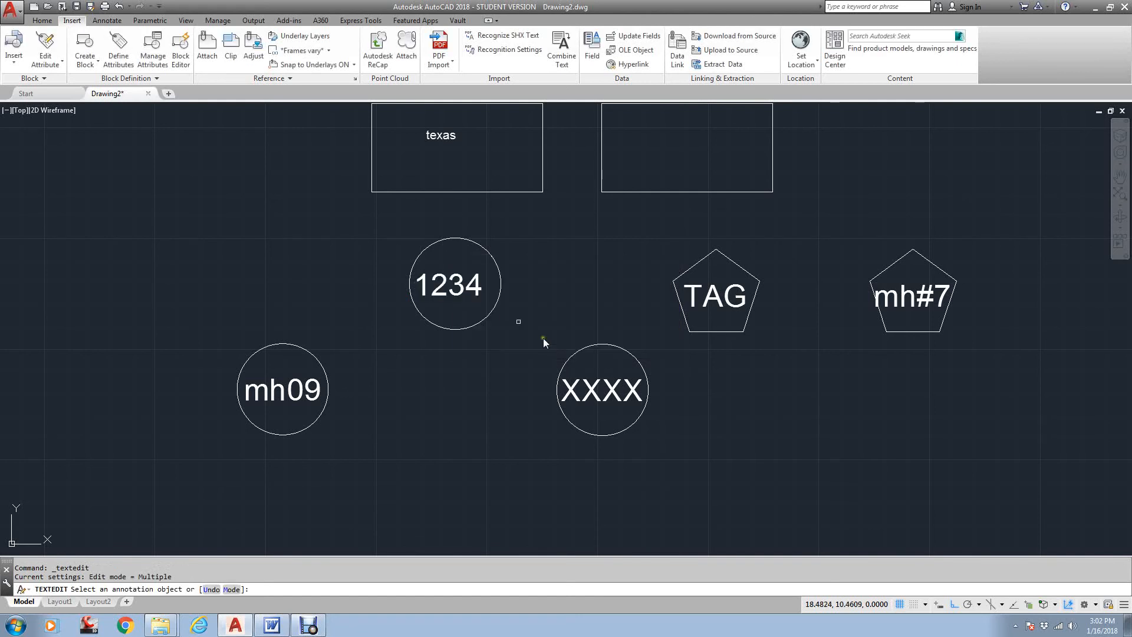
# Set the tag of that circle's attribute to 23 and finish the text editing
pyautogui.click(472, 286)
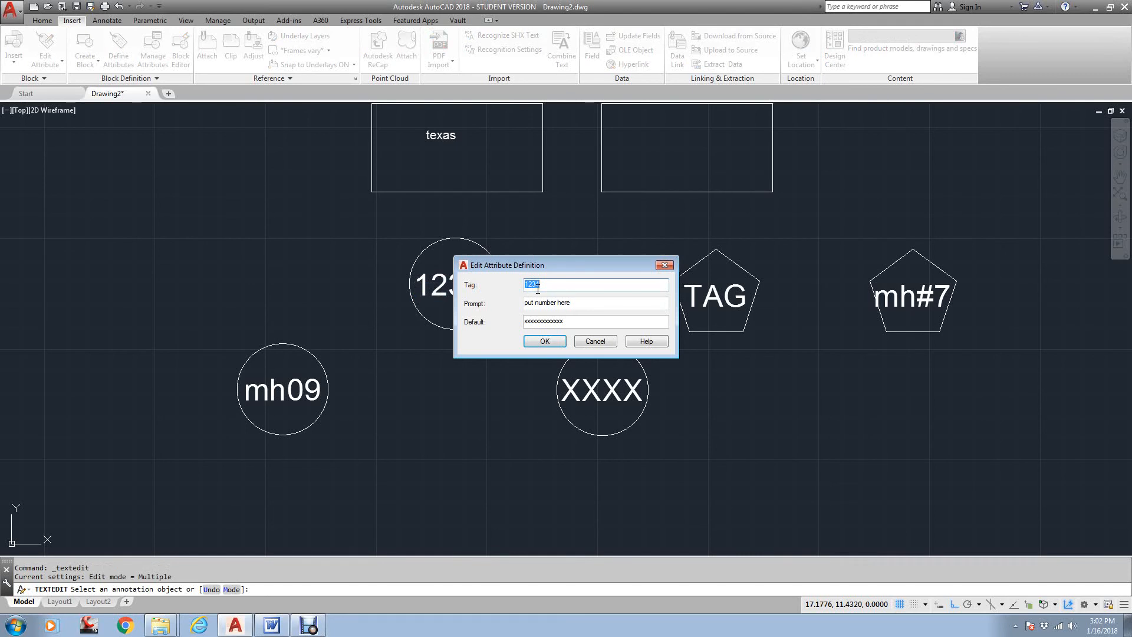
pyautogui.write('23')
pyautogui.click(554, 341)
pyautogui.press('Return')
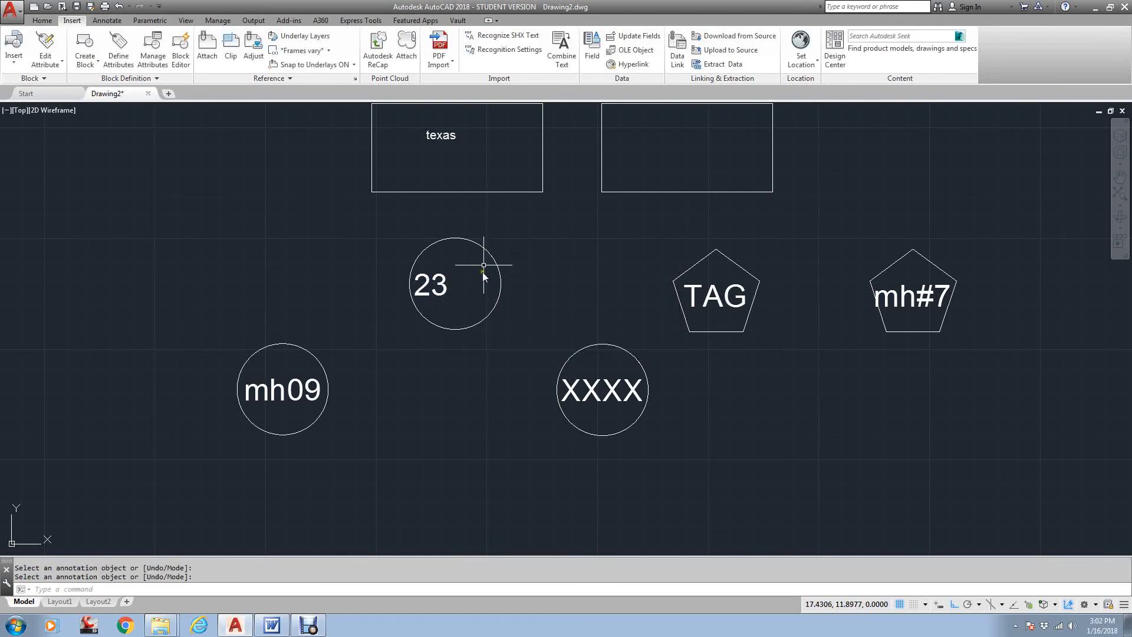
# Set the attribute value of the mh09 circle block to 09
pyautogui.moveTo(568, 256); pyautogui.dragTo(490, 347, button='middle')
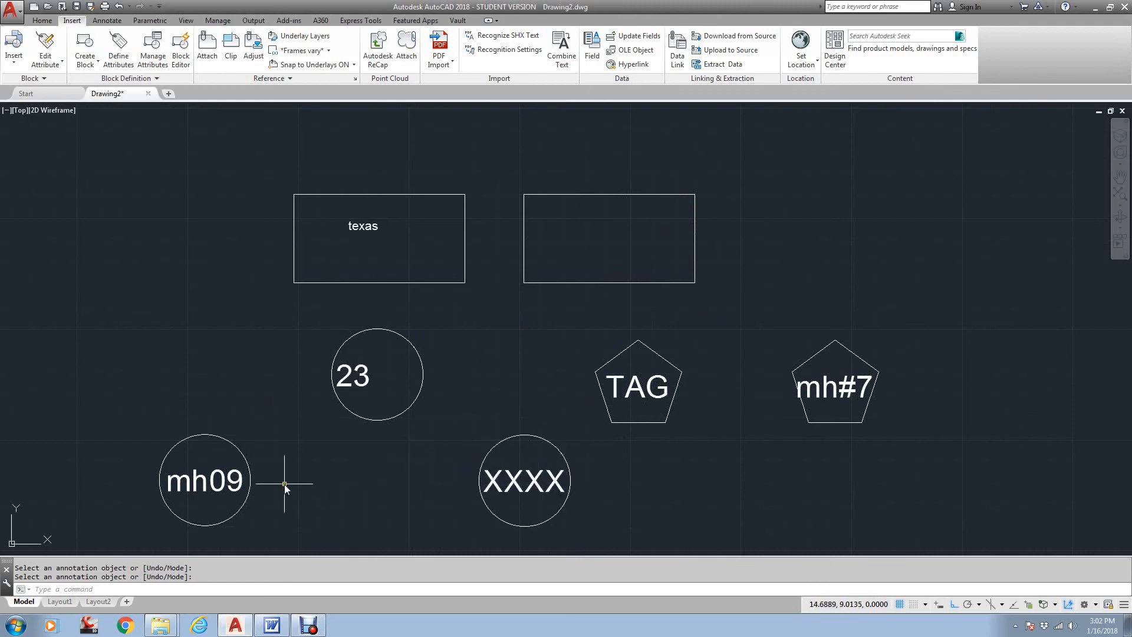
pyautogui.click(241, 478)
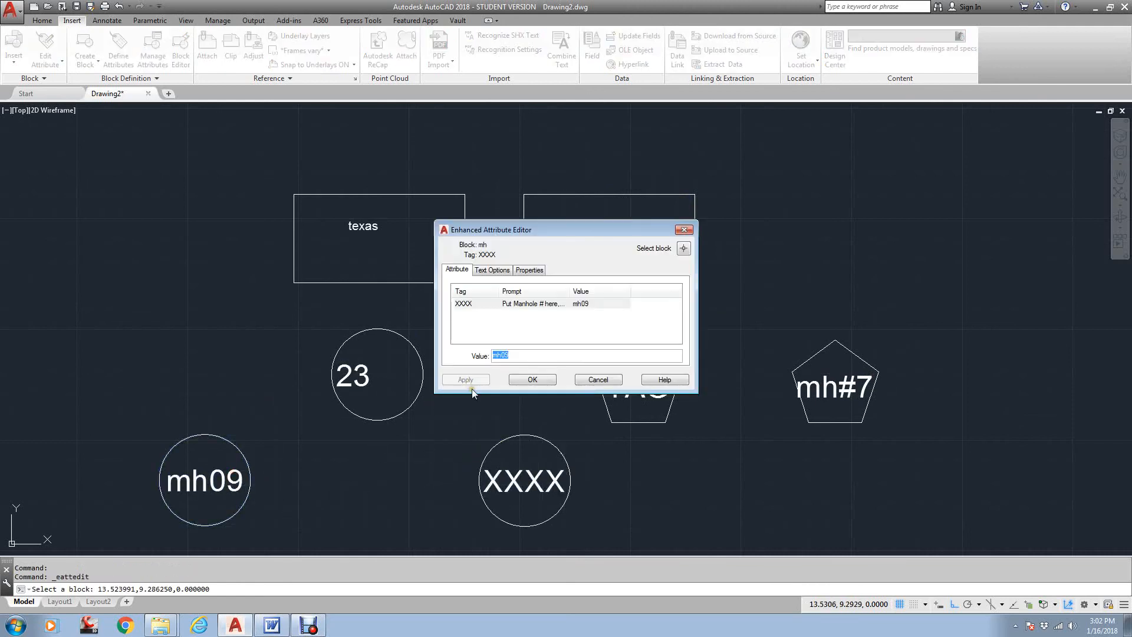
pyautogui.write('09')
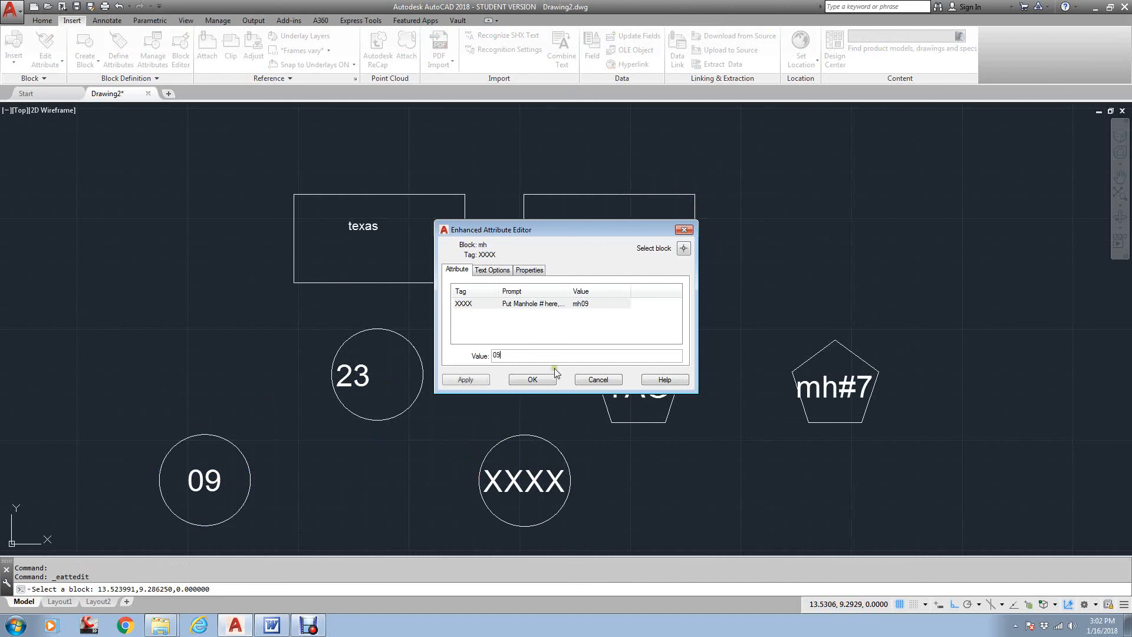
pyautogui.click(532, 379)
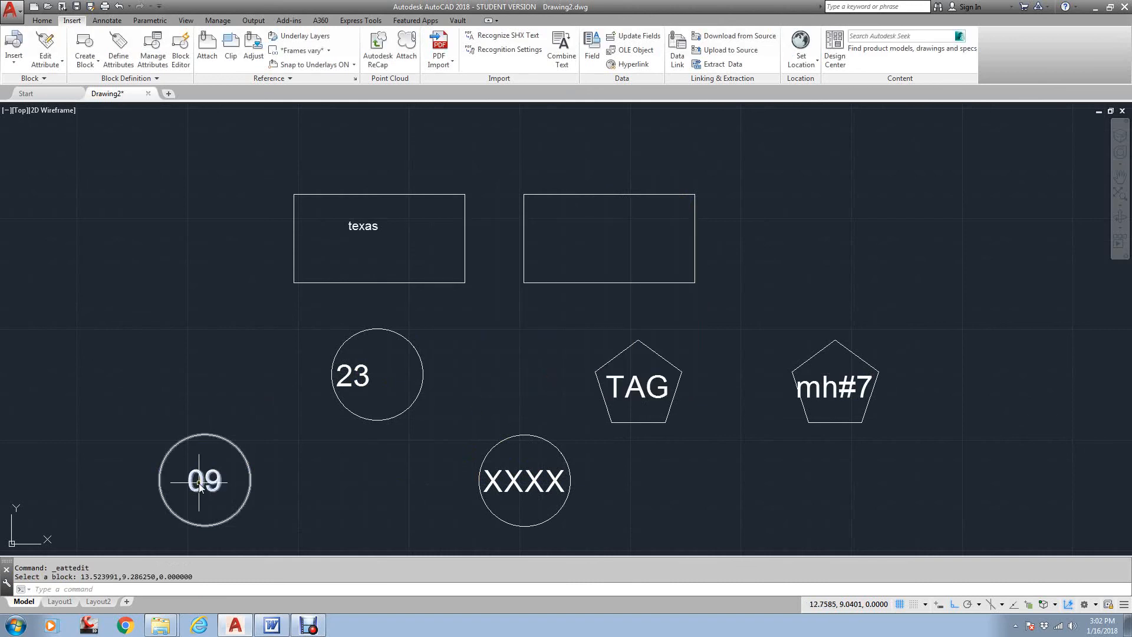
# Remove the # from the manhole pentagon block's attribute value so it reads mh7
pyautogui.doubleClick(832, 384)
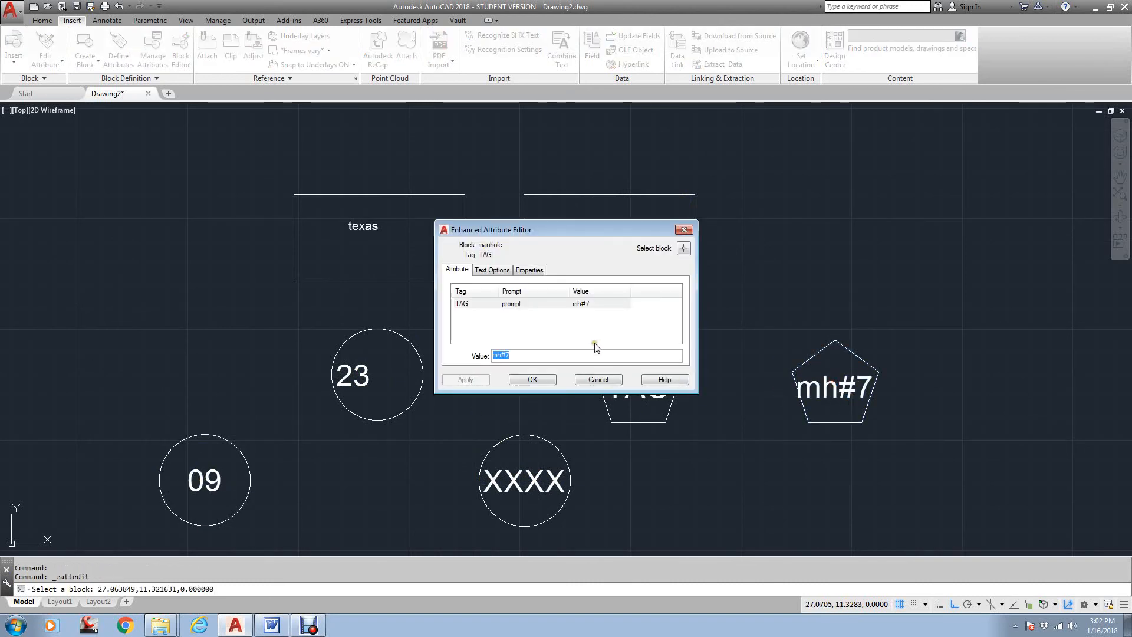
pyautogui.click(506, 355)
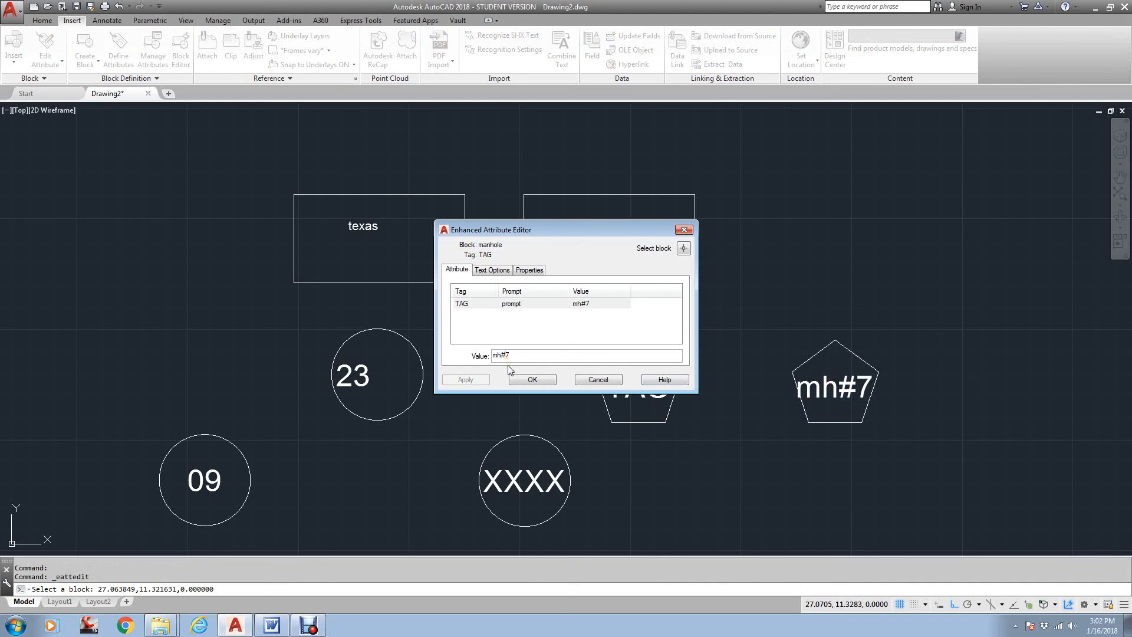
pyautogui.press('BackSpace')
pyautogui.click(532, 379)
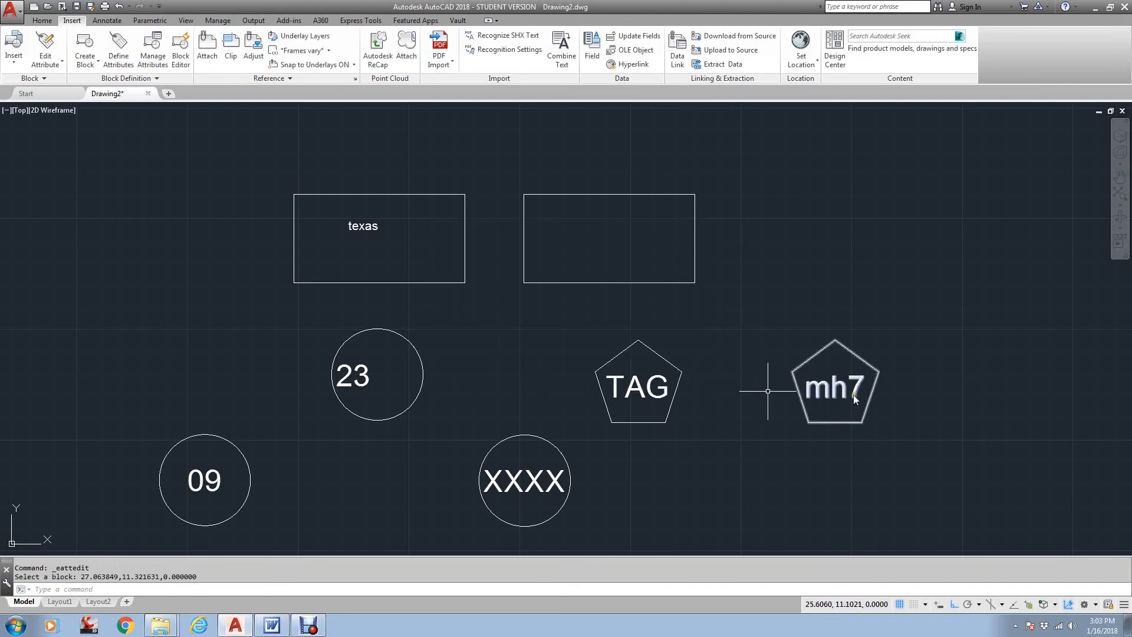
# Change the tag of the attribute reading 23 to #23 and finish the text editing
pyautogui.click(361, 374)
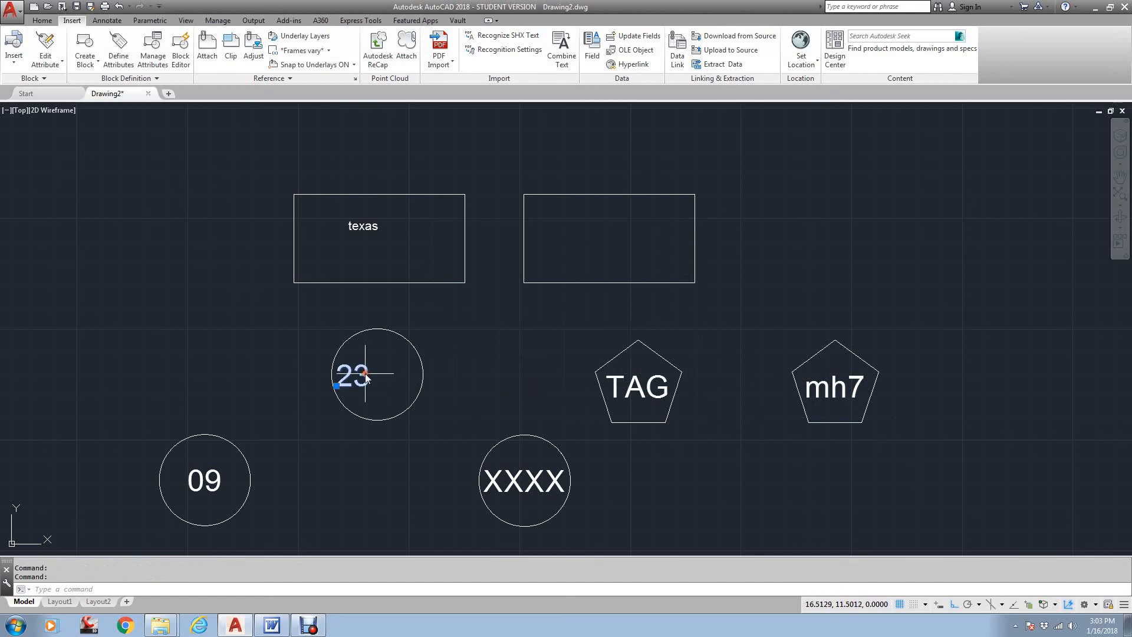
pyautogui.doubleClick(365, 375)
pyautogui.click(542, 287)
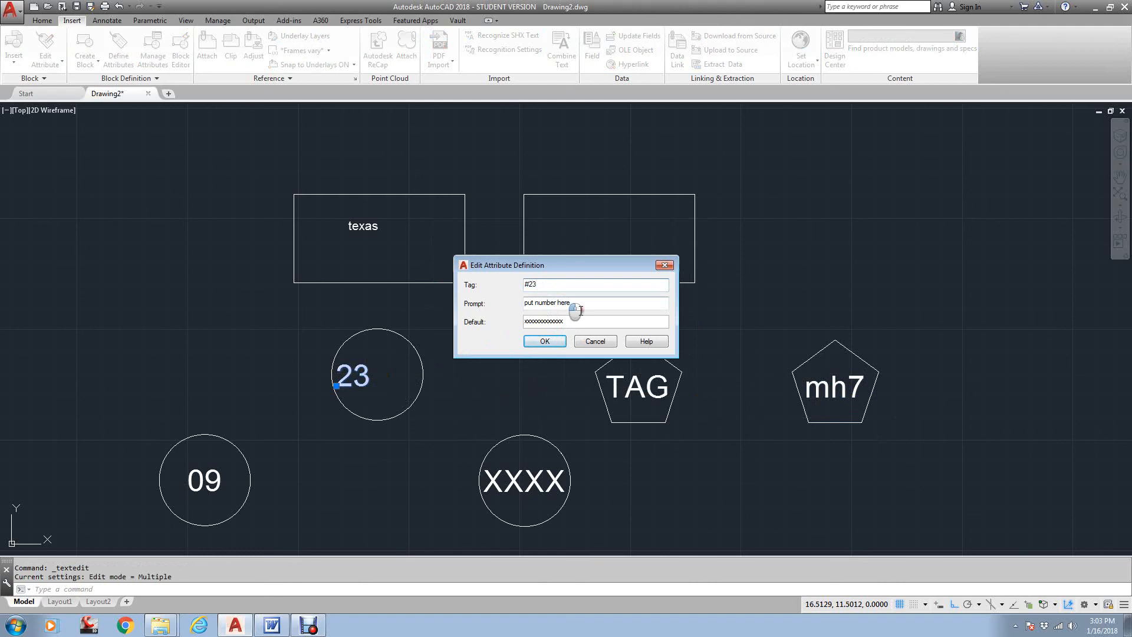
pyautogui.click(560, 337)
pyautogui.press('Return')
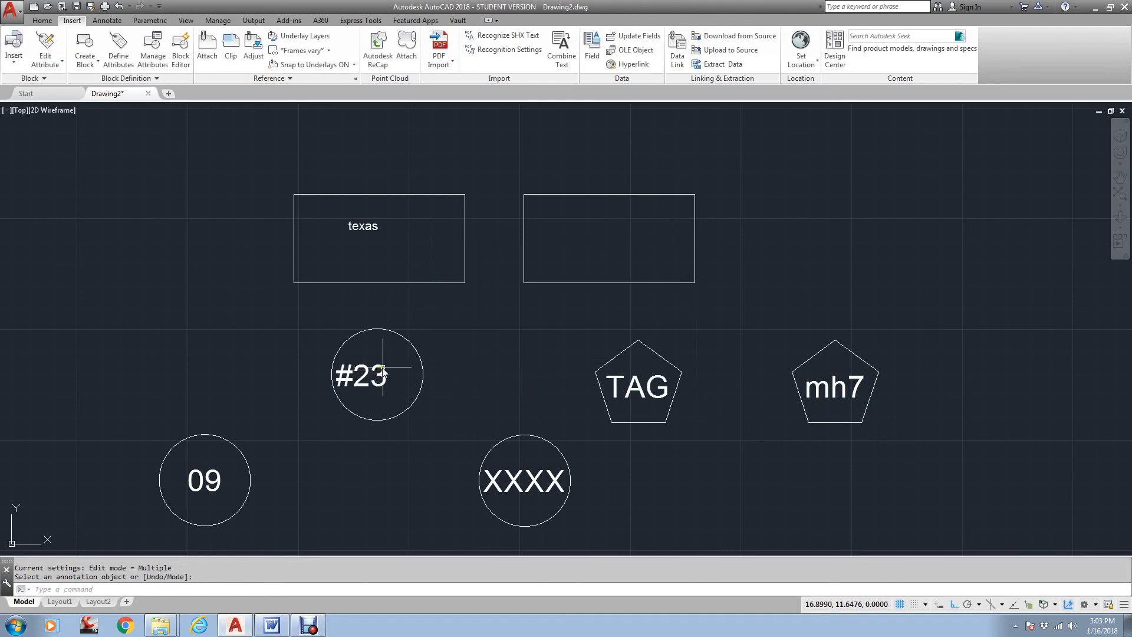